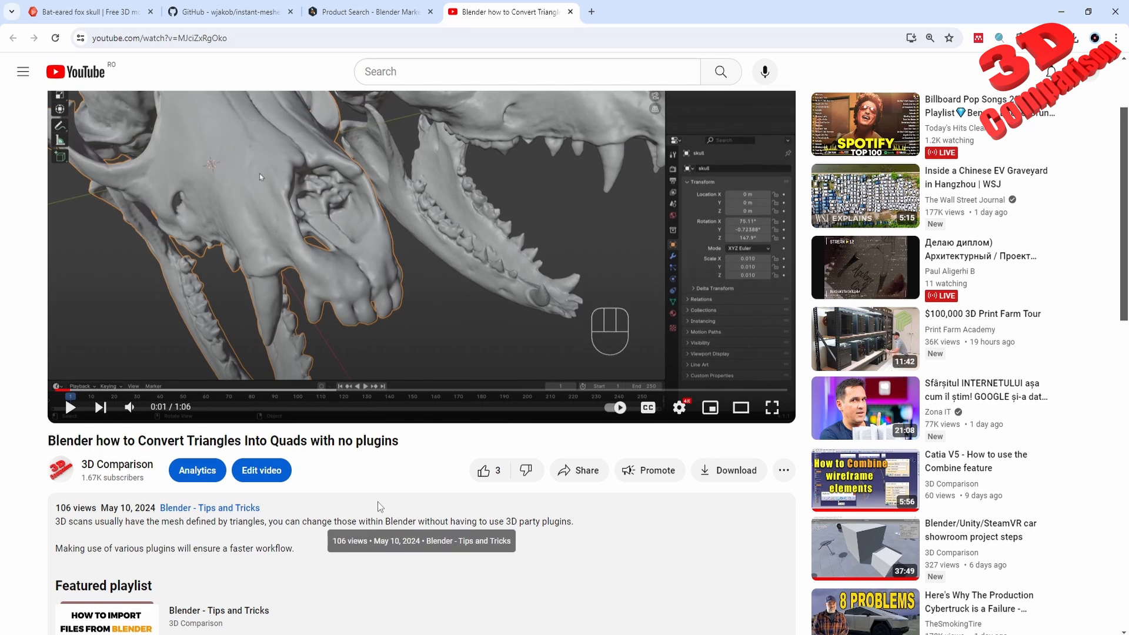
Review the description and comments below the YouTube video on converting triangles into quads.
scroll(377, 502, down, 7)
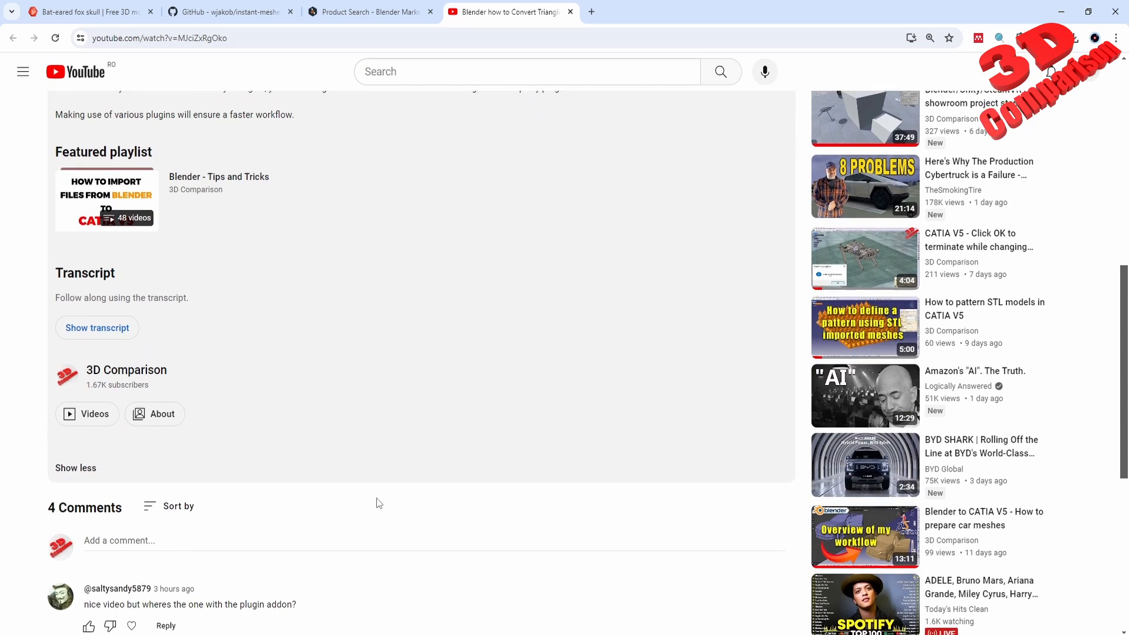
scroll(353, 506, down, 1)
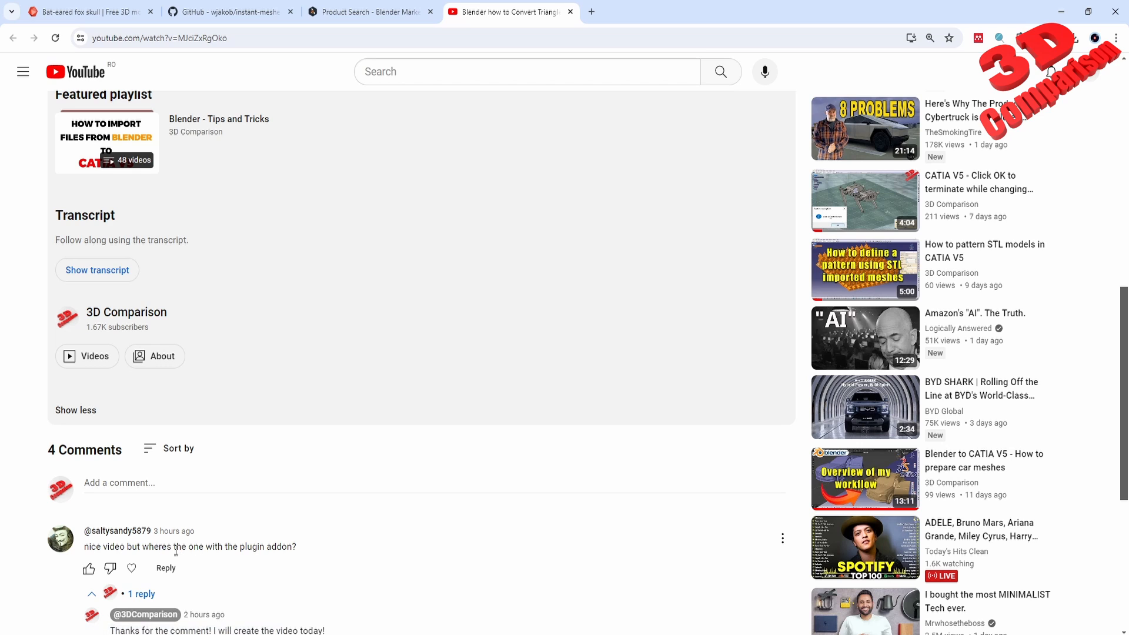
scroll(403, 516, up, 10)
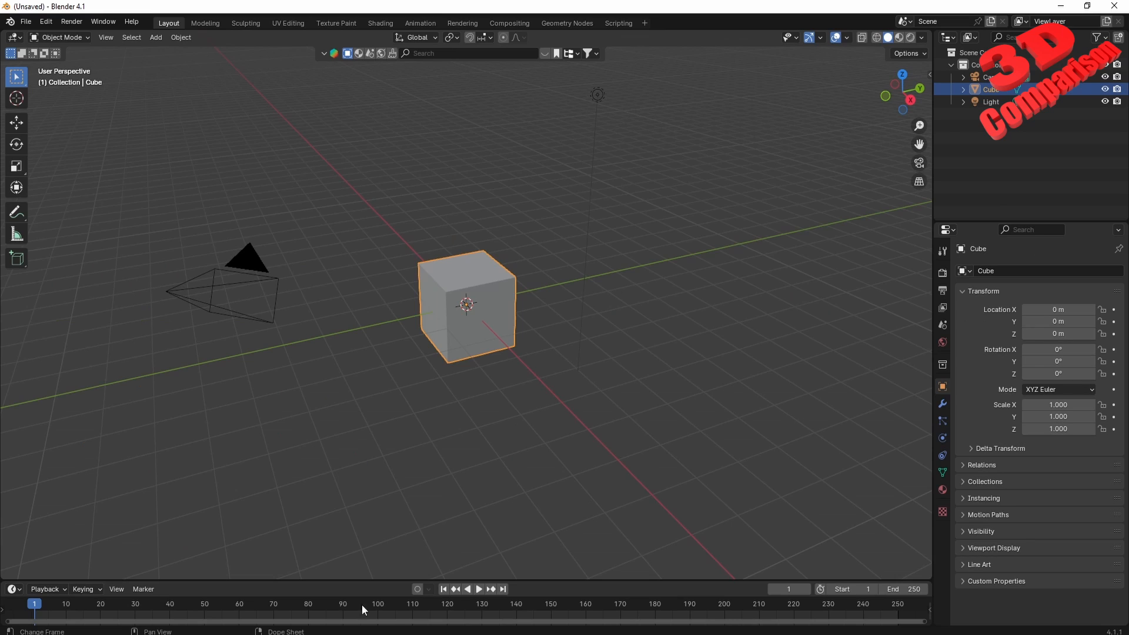
Switch to Blender and import fox_skull.obj as a Wavefront OBJ from the Fox skull OBJ folder inside Downloads' fox_skull_obj folder.
click(497, 433)
click(26, 22)
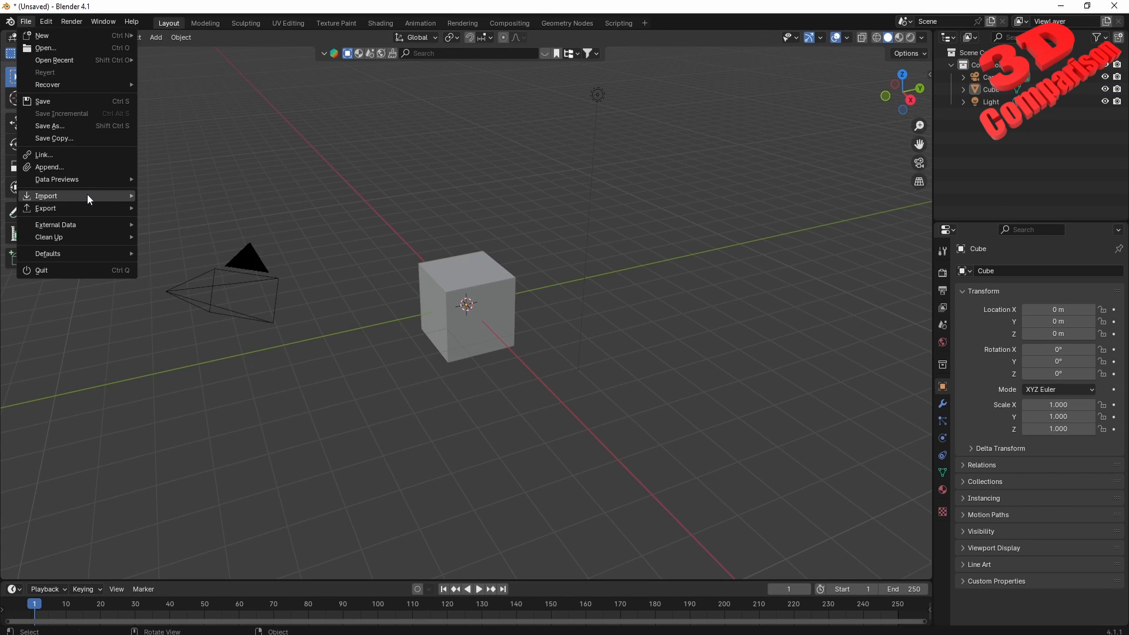
mouse_move(88, 196)
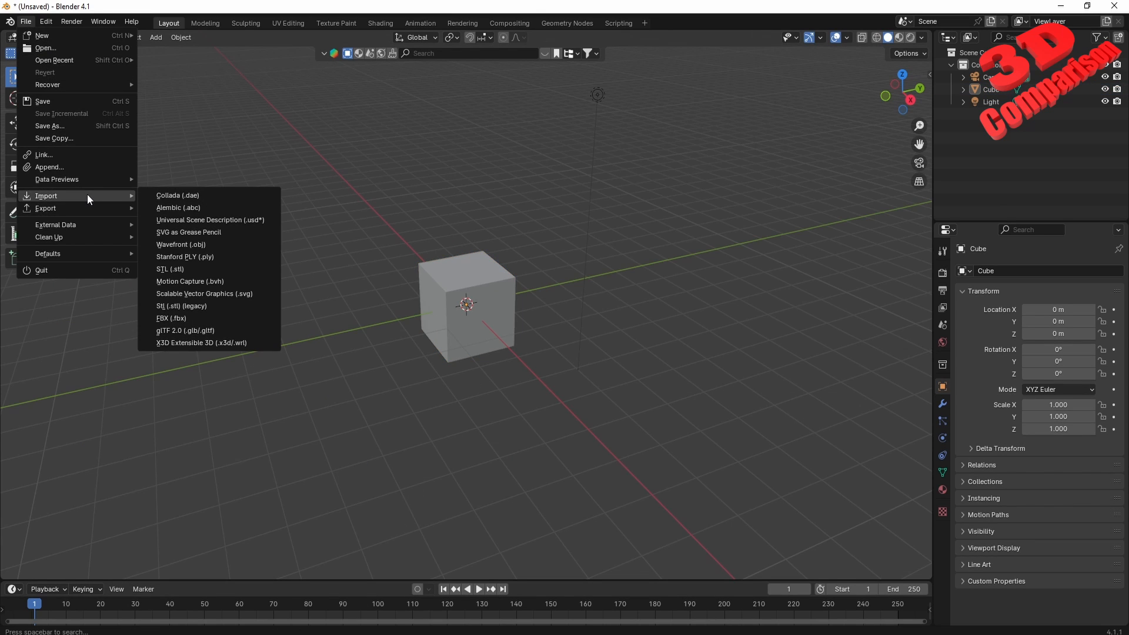
click(205, 245)
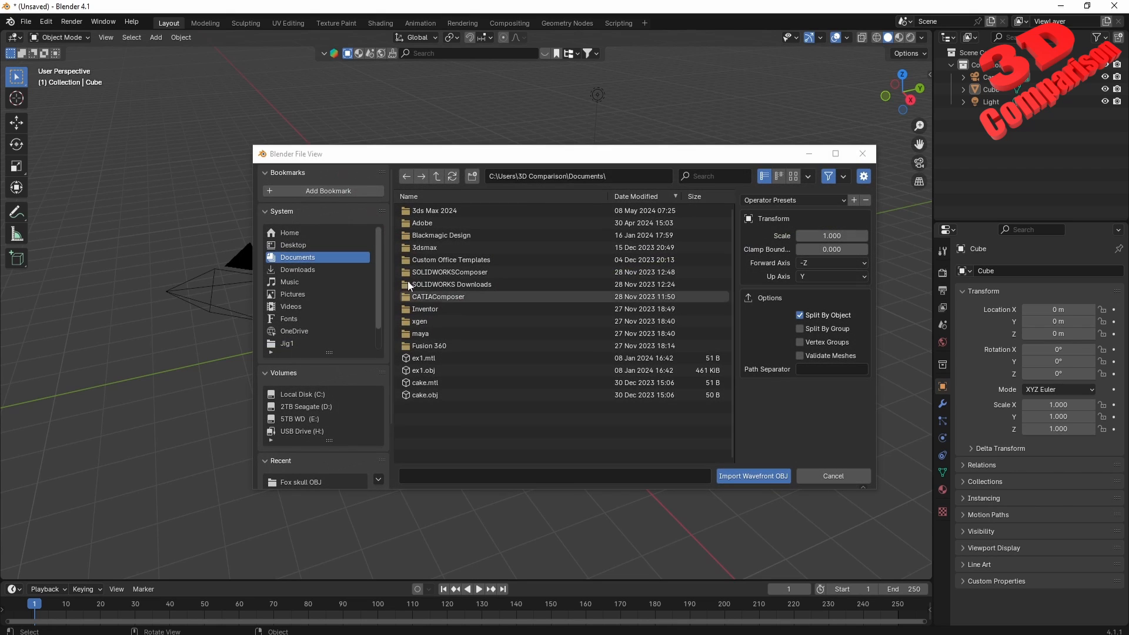
click(297, 268)
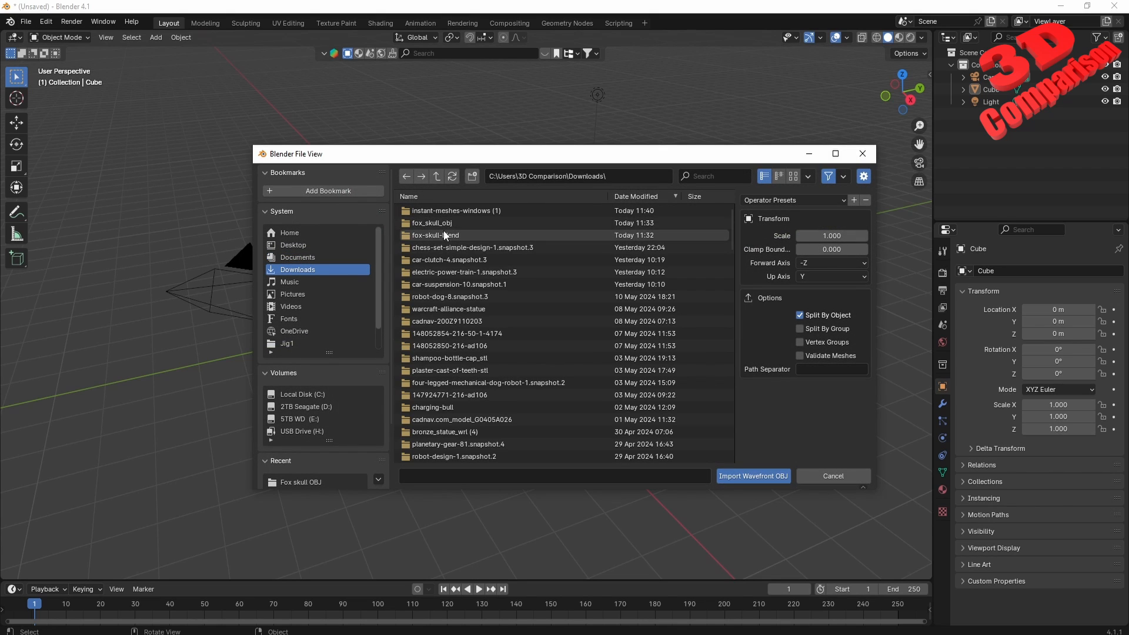
click(450, 224)
click(445, 213)
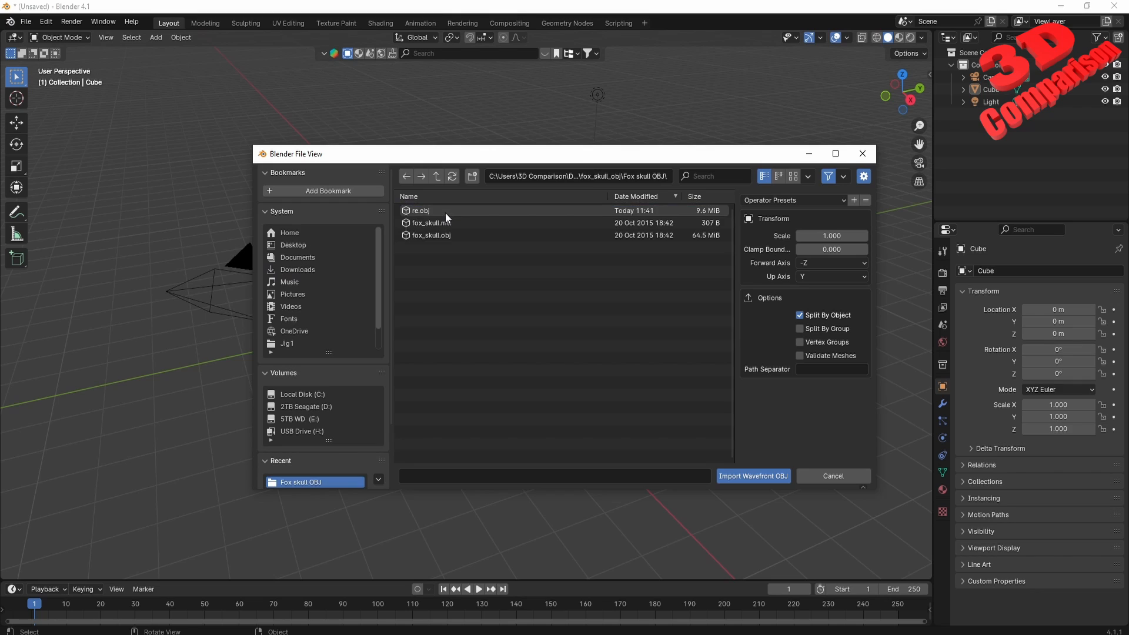
click(472, 234)
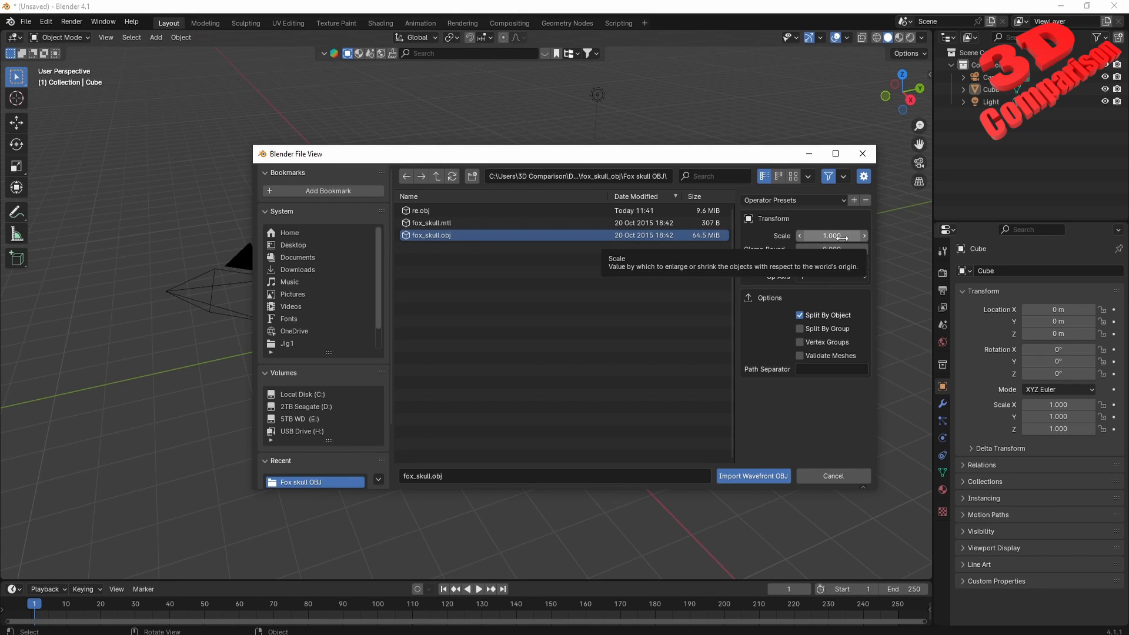
click(756, 478)
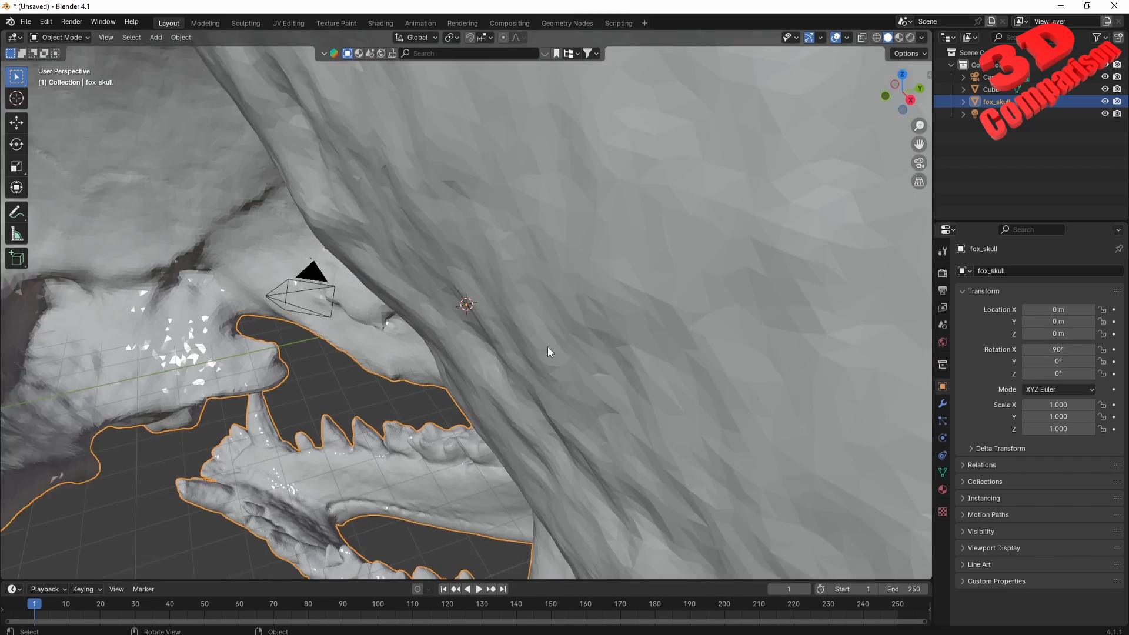
Scale the imported fox skull uniformly by a factor of 0.01.
scroll(548, 347, down, 10)
middle_drag(548, 347, 587, 315)
scroll(587, 315, up, 1)
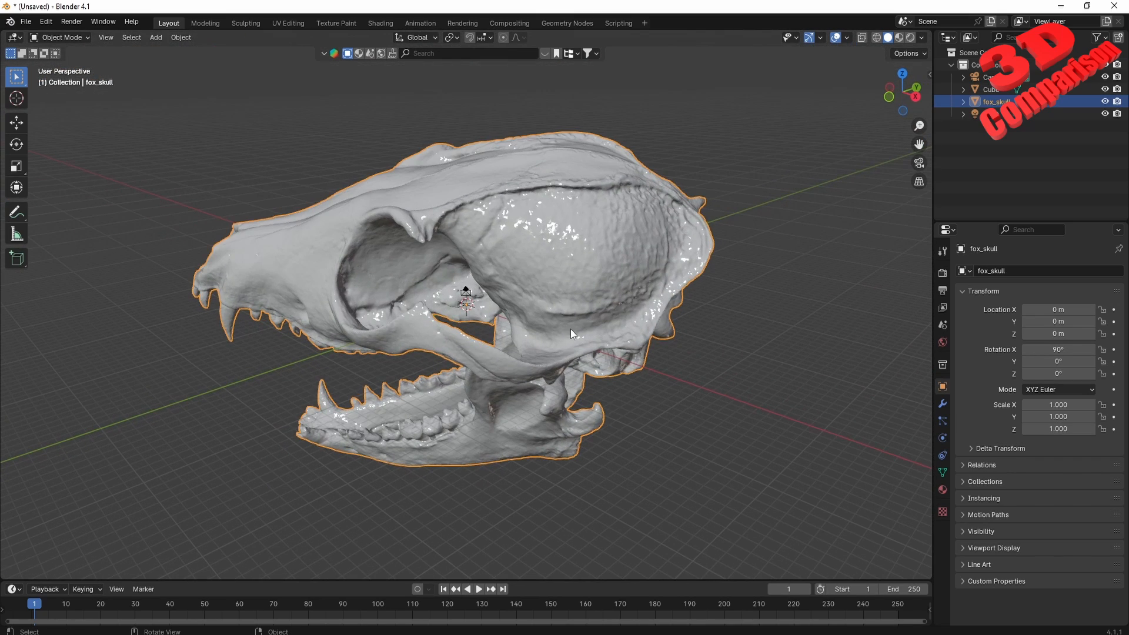
text(s0.0)
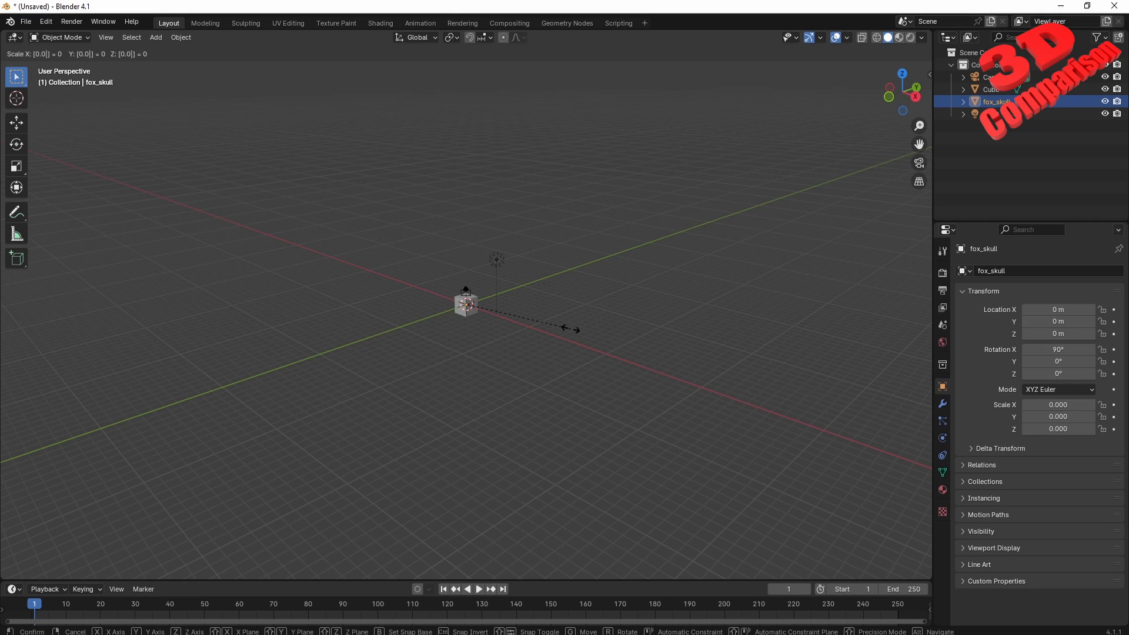
text(1)
key(Return)
scroll(570, 329, up, 12)
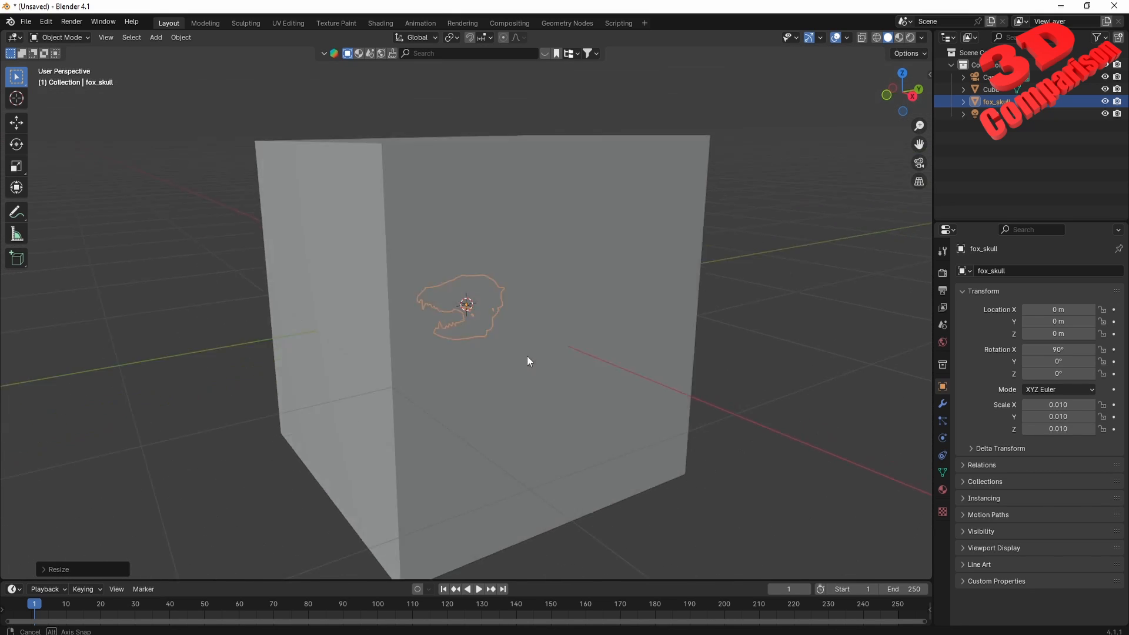
scroll(527, 355, up, 10)
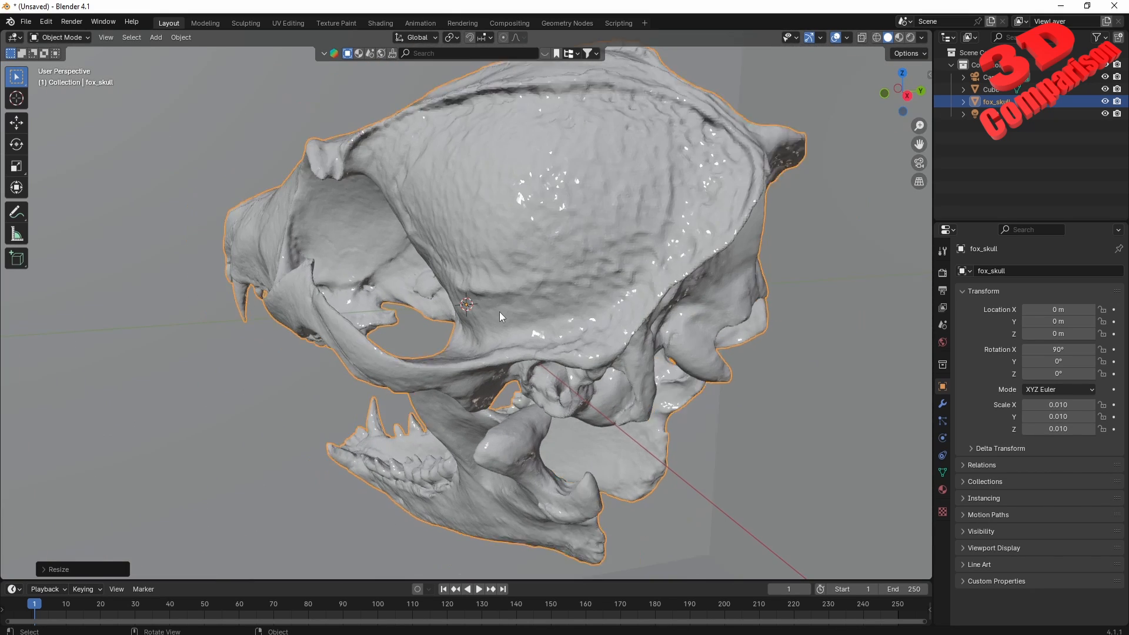
Delete the default cube that surrounds the fox skull.
scroll(499, 311, down, 10)
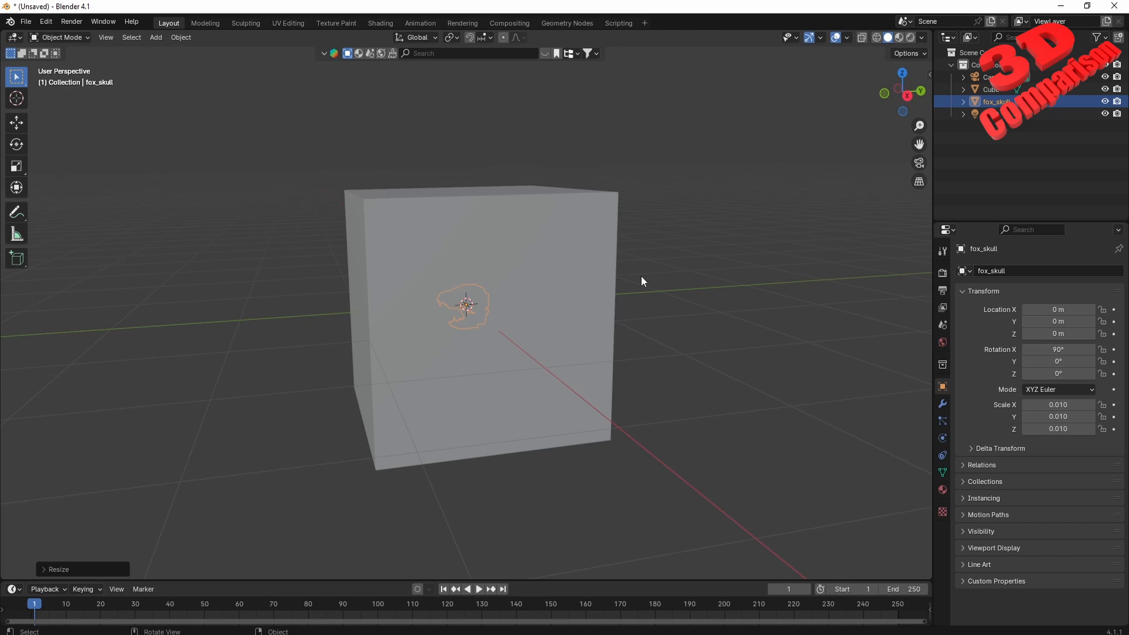
click(641, 278)
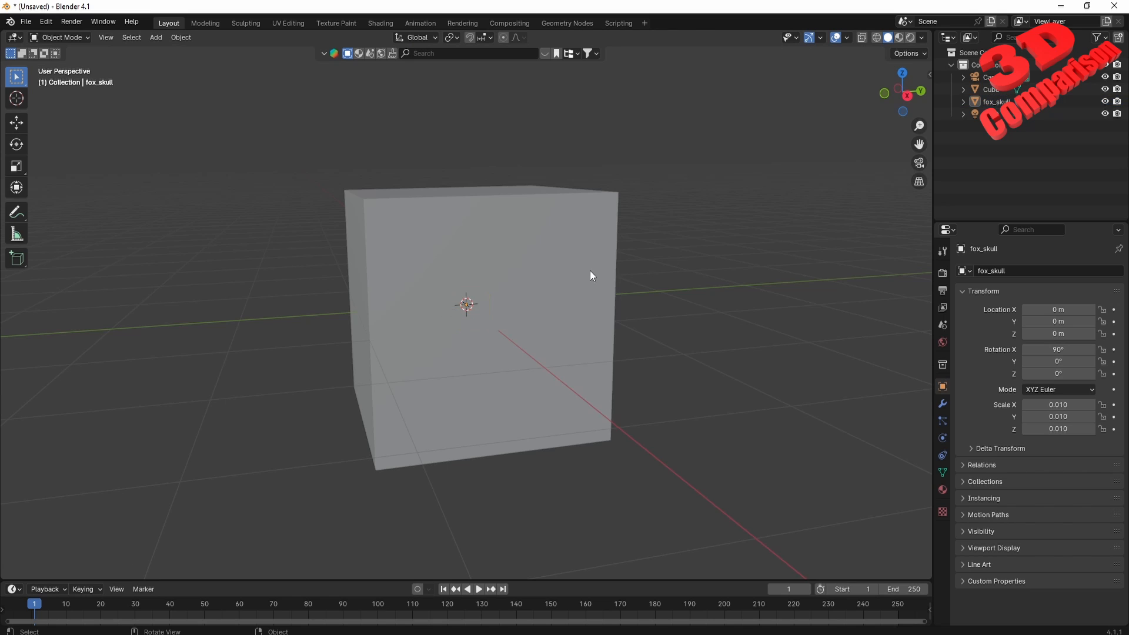
click(542, 289)
key(Delete)
Apply Shade Smooth to the fox skull.
scroll(541, 289, up, 8)
click(588, 257)
right_click(588, 257)
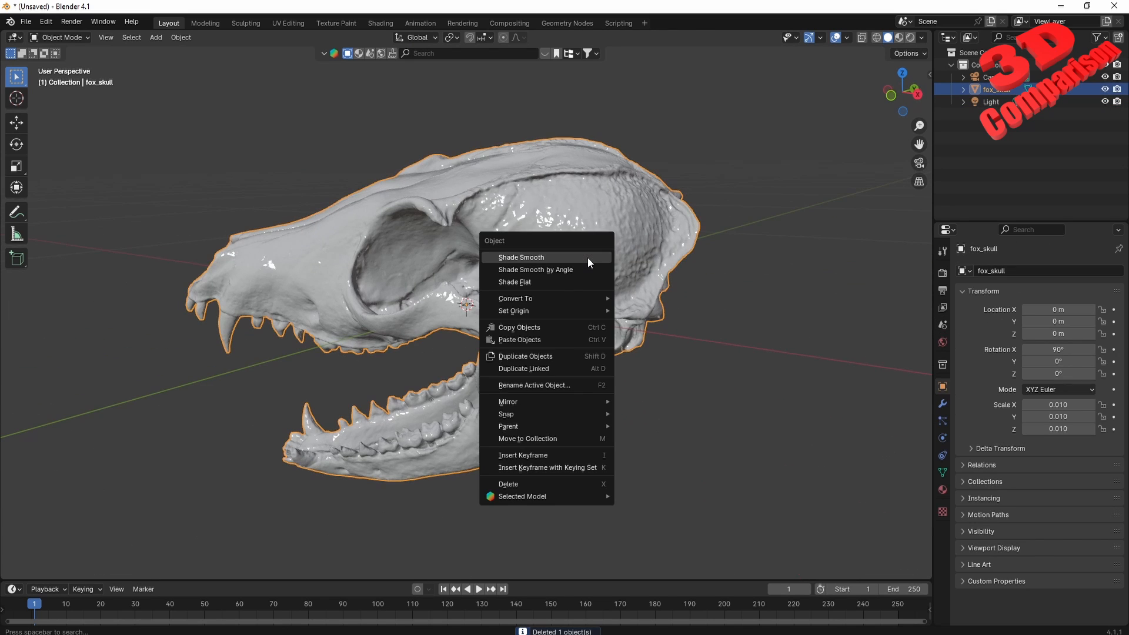
click(588, 257)
mouse_move(586, 258)
middle_down()
mouse_move(571, 274)
mouse_move(605, 285)
mouse_move(637, 262)
mouse_move(672, 268)
mouse_move(700, 298)
mouse_move(738, 307)
mouse_move(756, 263)
mouse_move(769, 268)
mouse_move(758, 300)
mouse_move(753, 291)
mouse_move(603, 324)
mouse_move(615, 333)
mouse_move(504, 315)
mouse_move(496, 299)
mouse_move(643, 333)
mouse_move(675, 352)
mouse_move(656, 393)
middle_up()
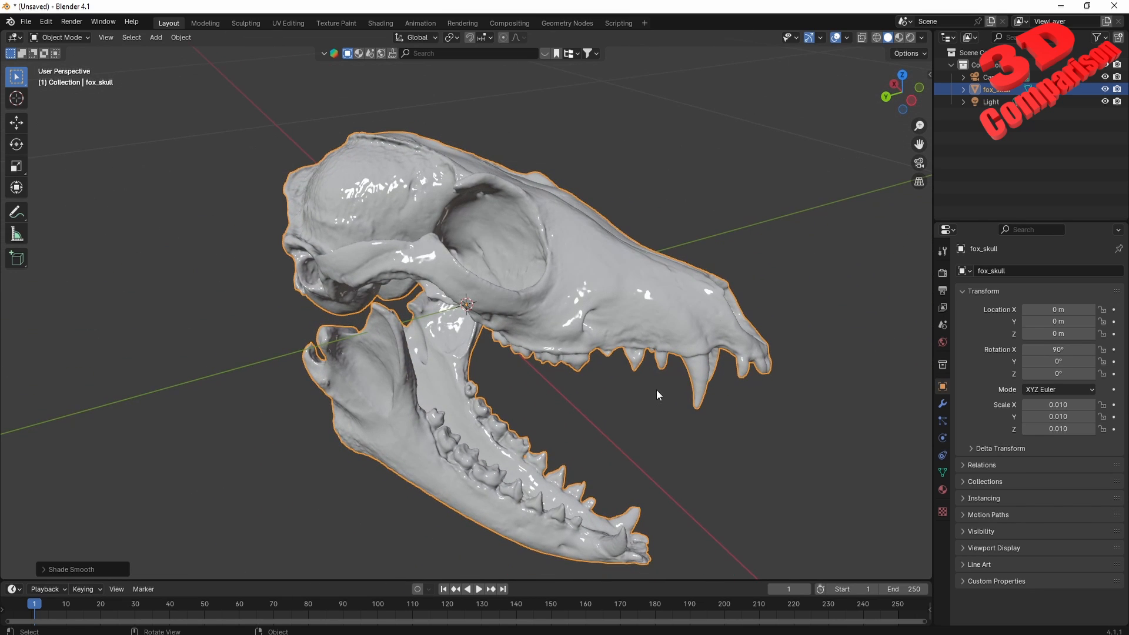
Duplicate the fox skull and move the copy about -0.56 m along the Y axis.
scroll(590, 331, down, 2)
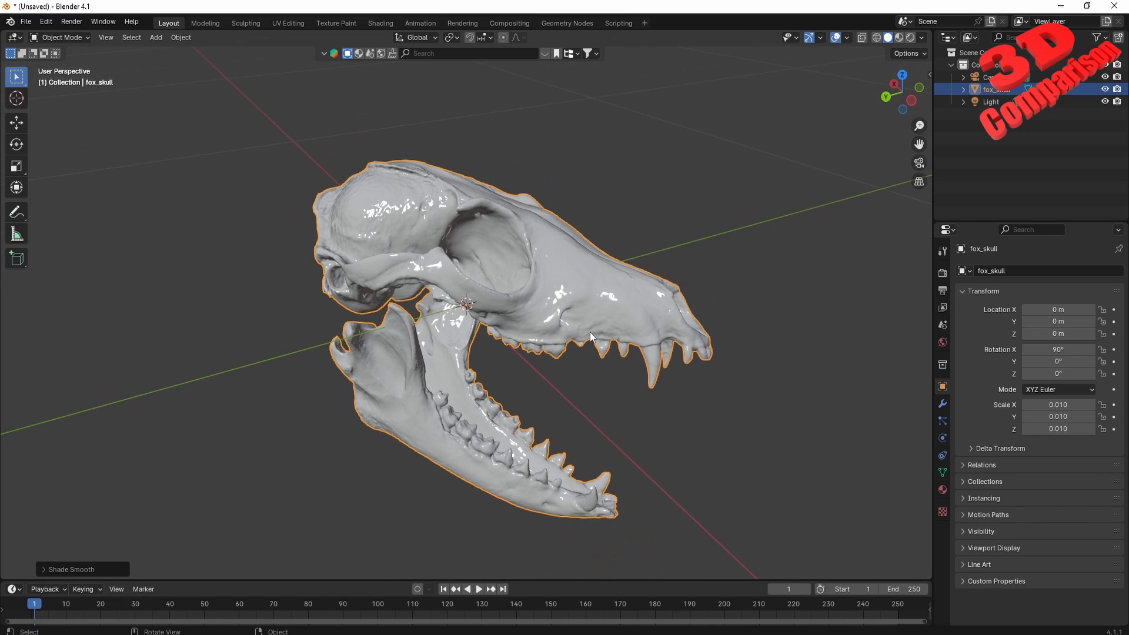
key(shift+d)
key(x)
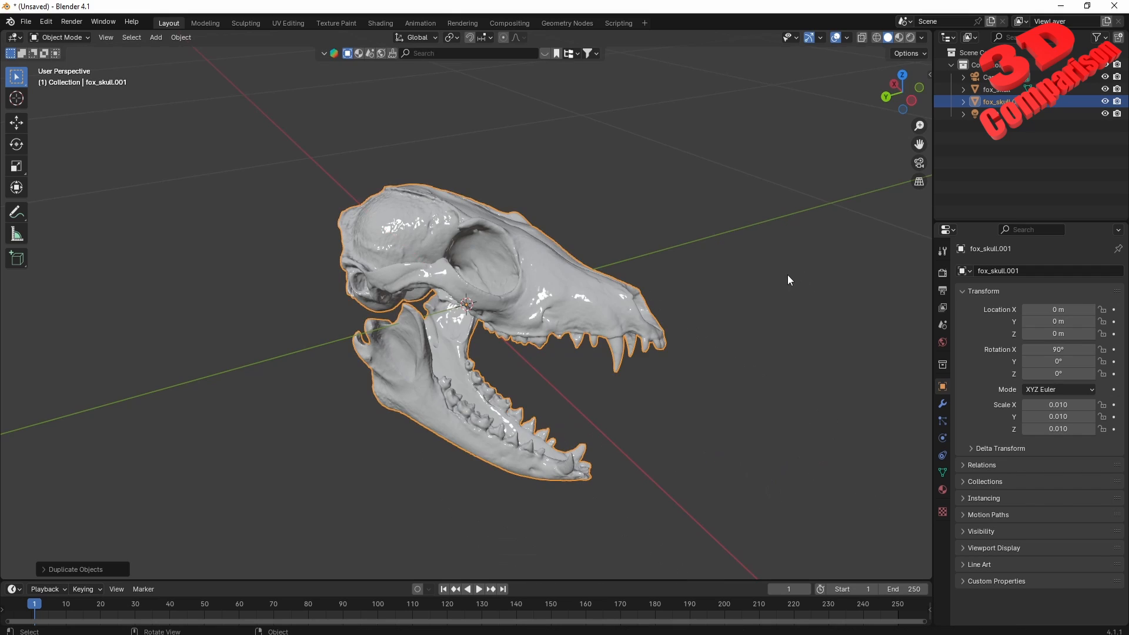
key(y)
click(85, 196)
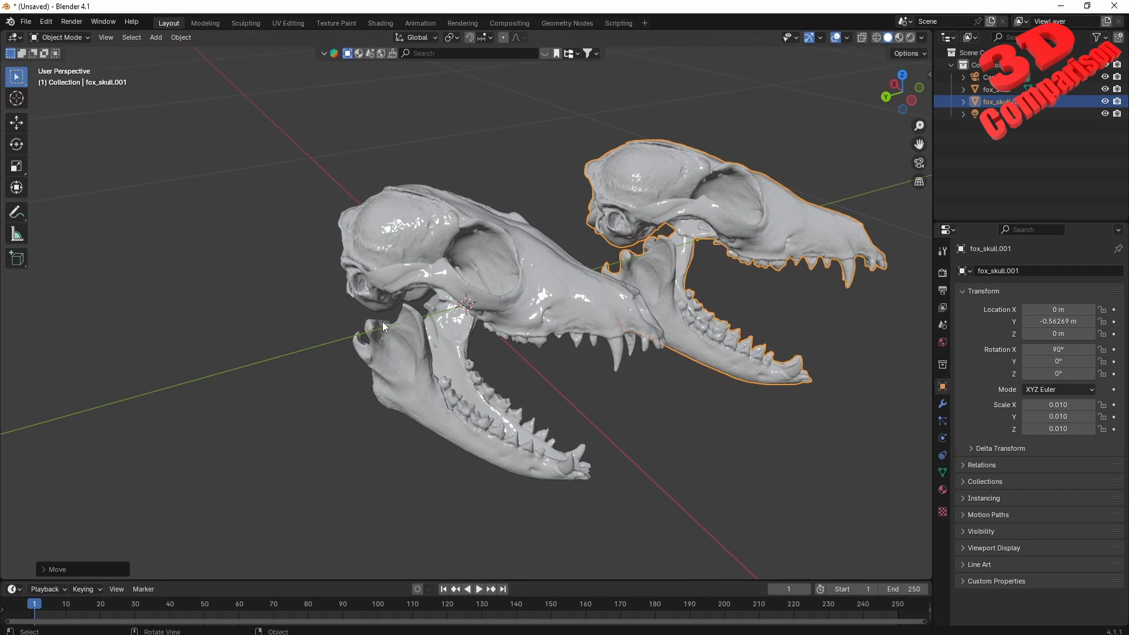
Enter Edit Mode on the original fox skull and look through the mesh edit mode overlay options.
click(556, 329)
scroll(531, 304, up, 4)
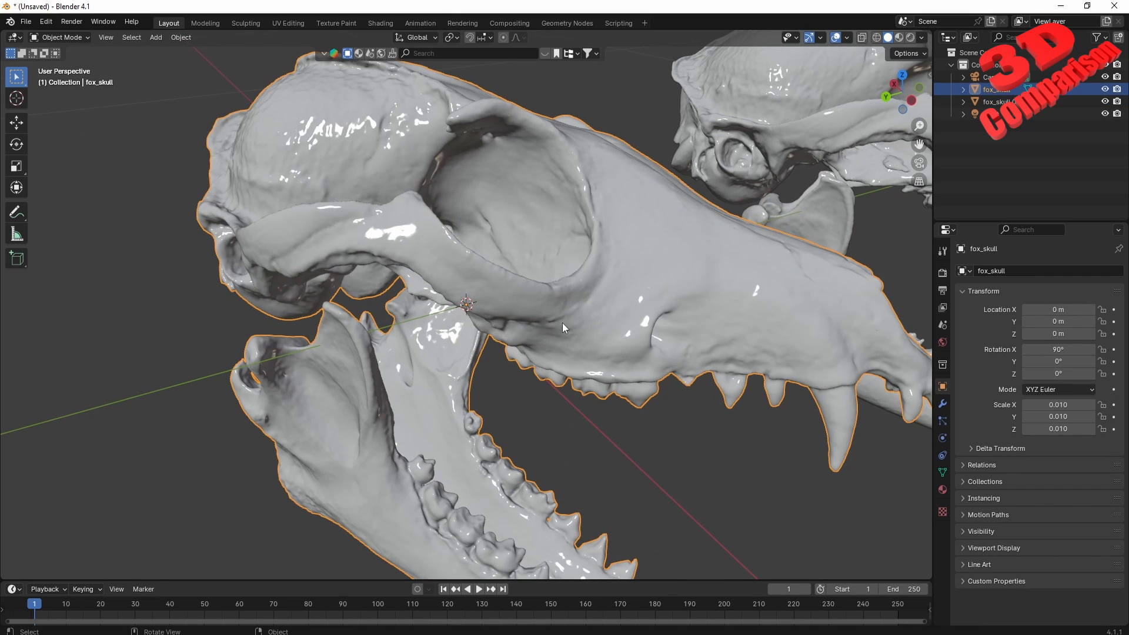
scroll(492, 298, up, 4)
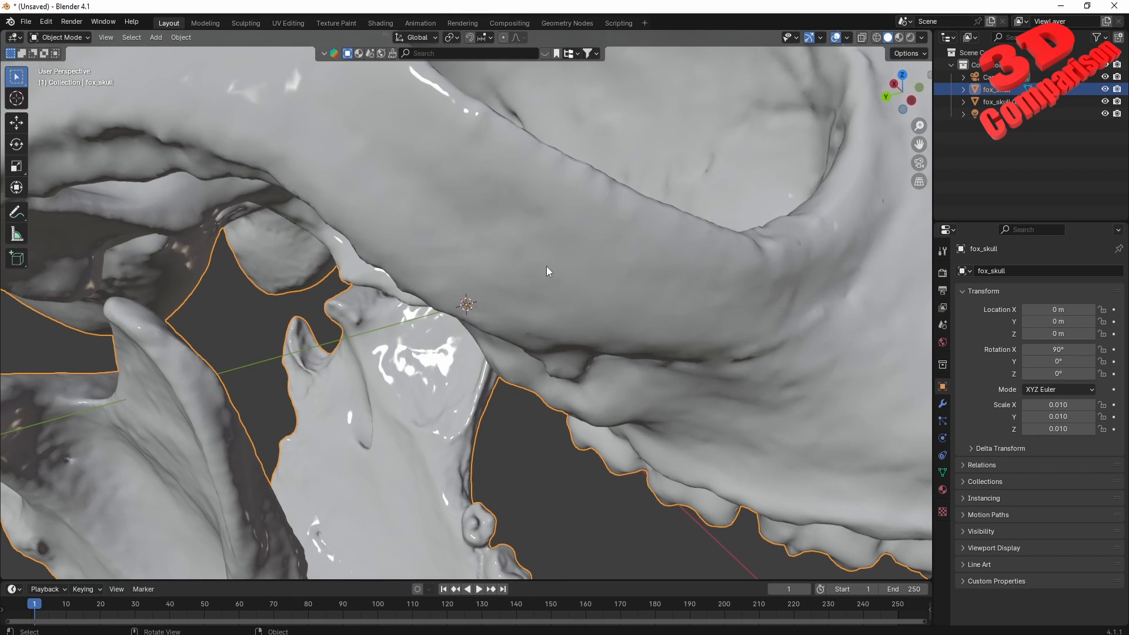
key(Tab)
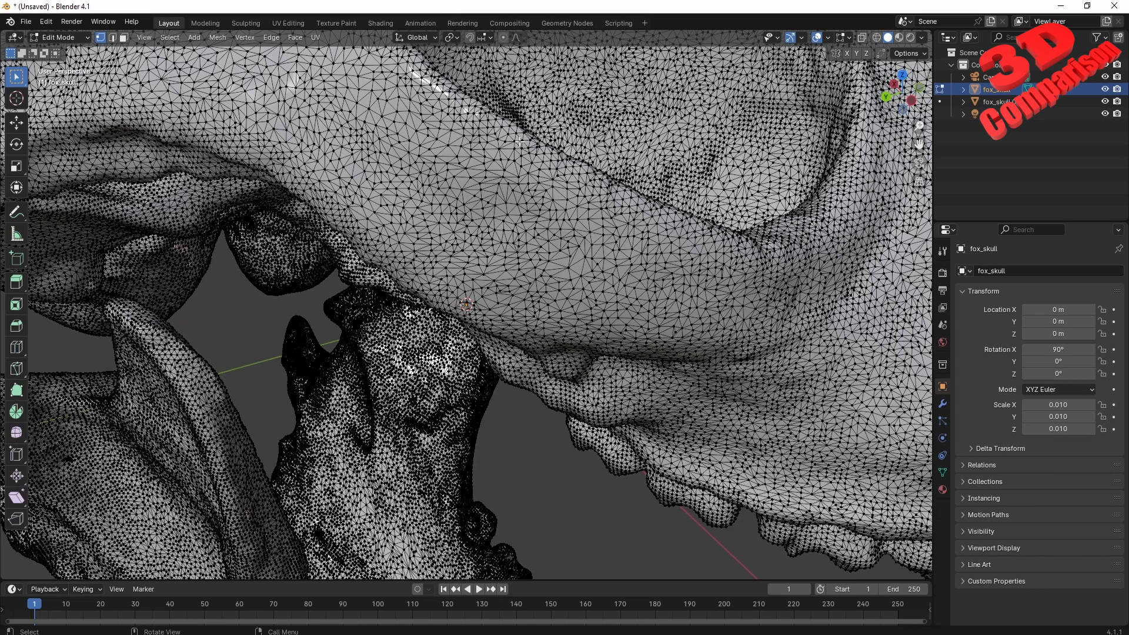
click(852, 36)
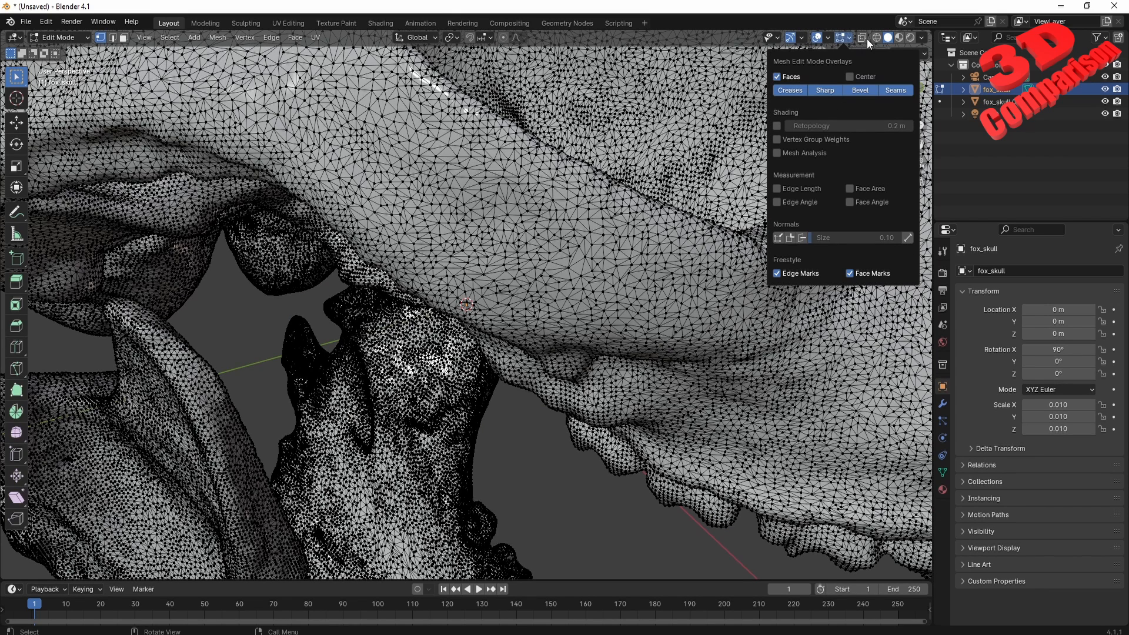
click(828, 38)
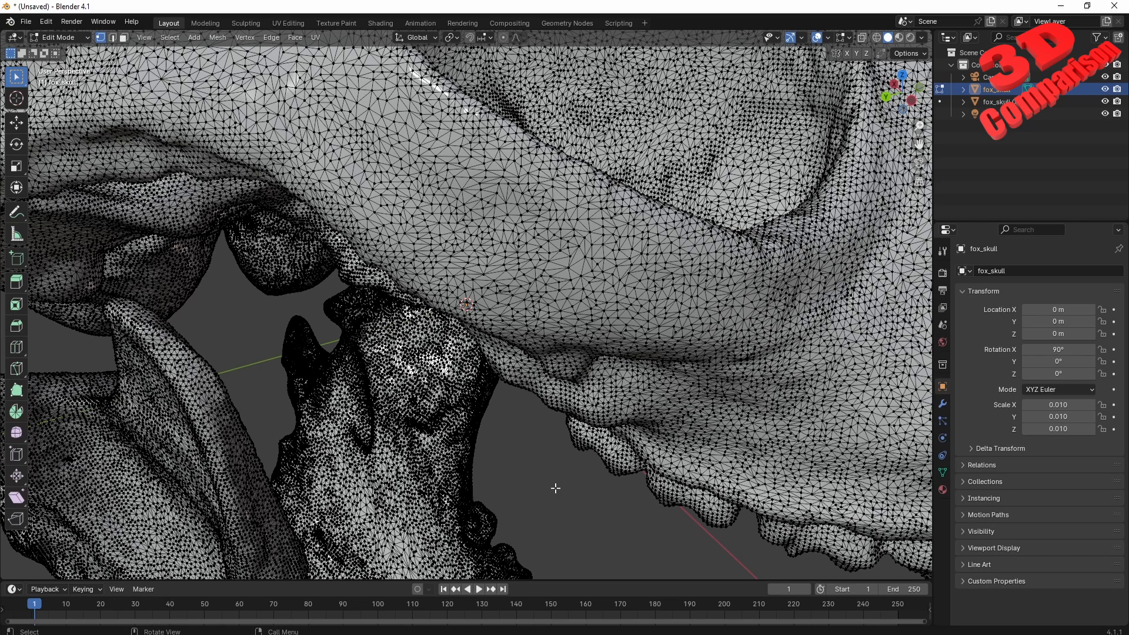
Select the entire fox skull mesh and convert its faces with Tris to Quads.
key(a)
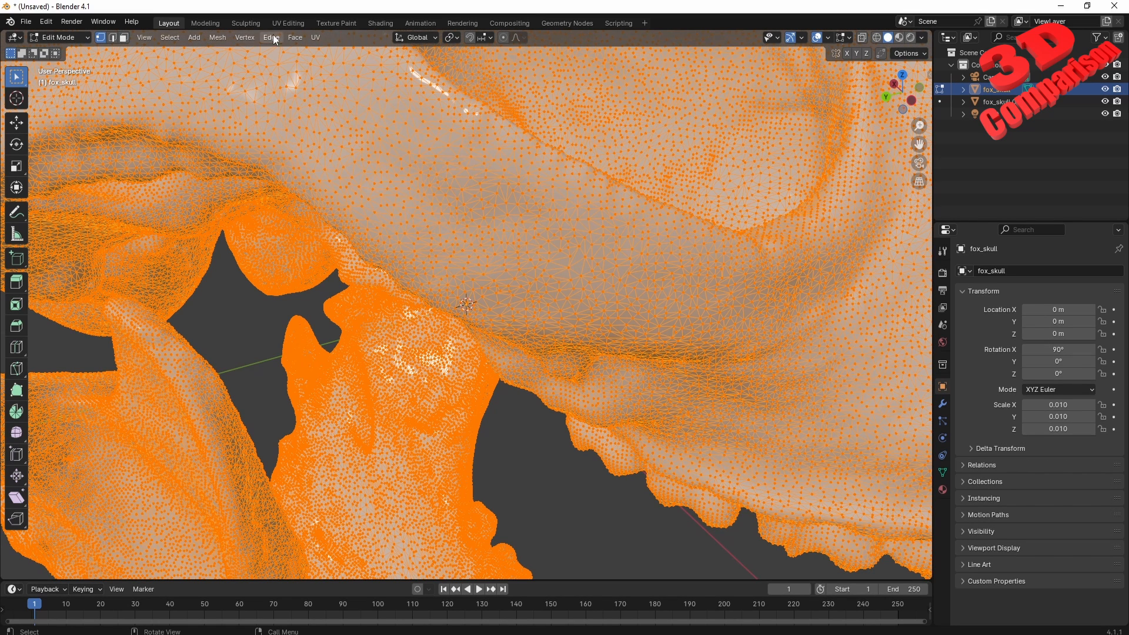
click(295, 37)
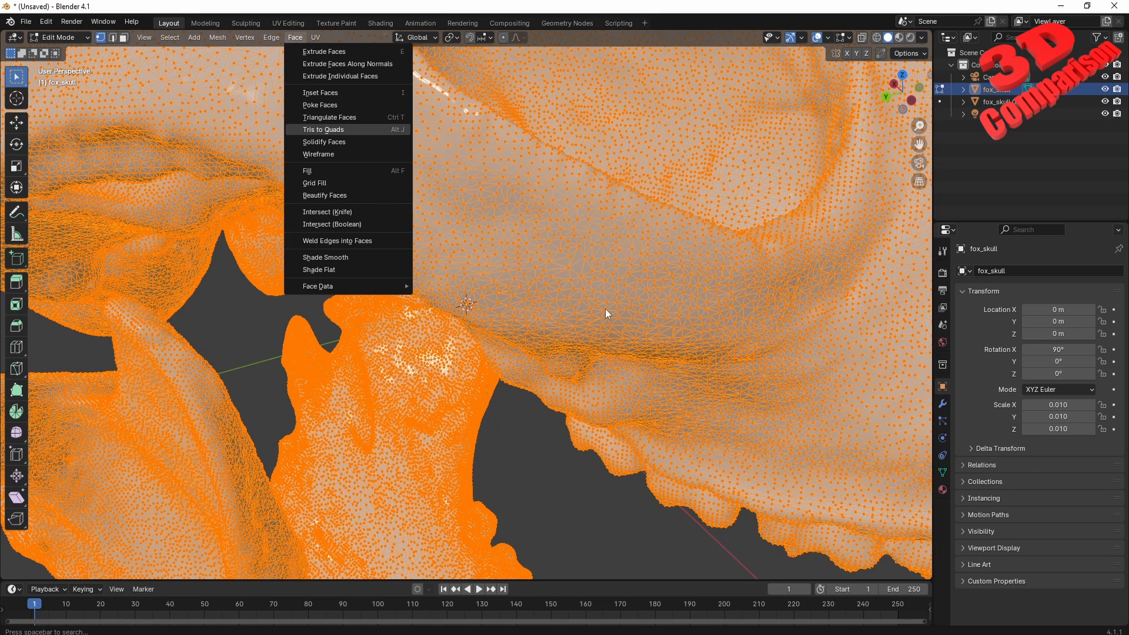
key(Return)
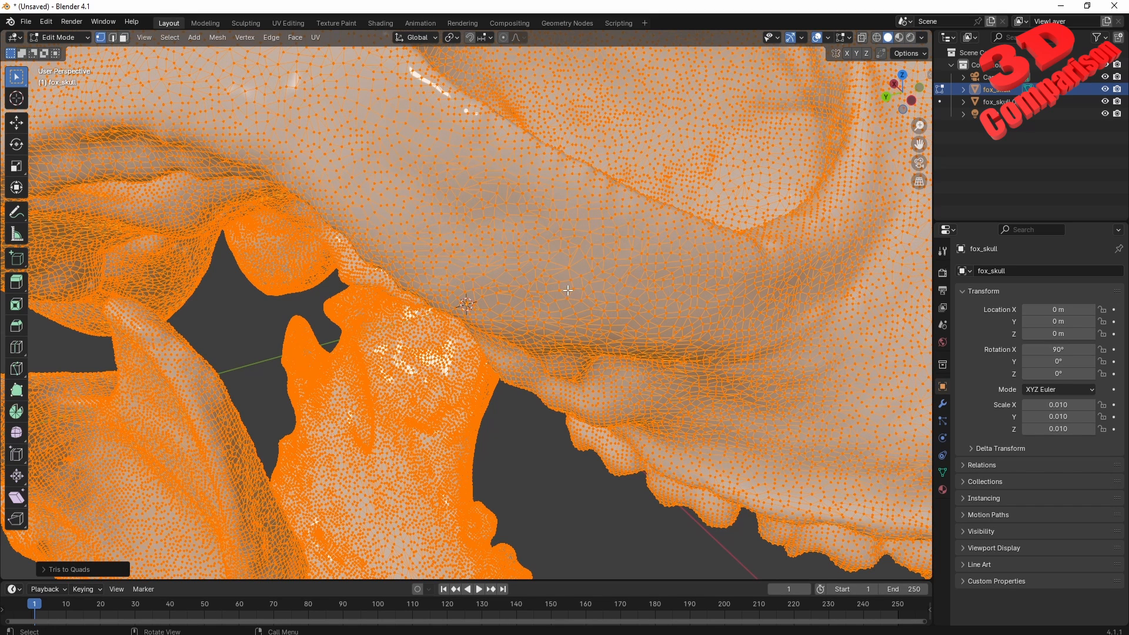
scroll(568, 290, up, 3)
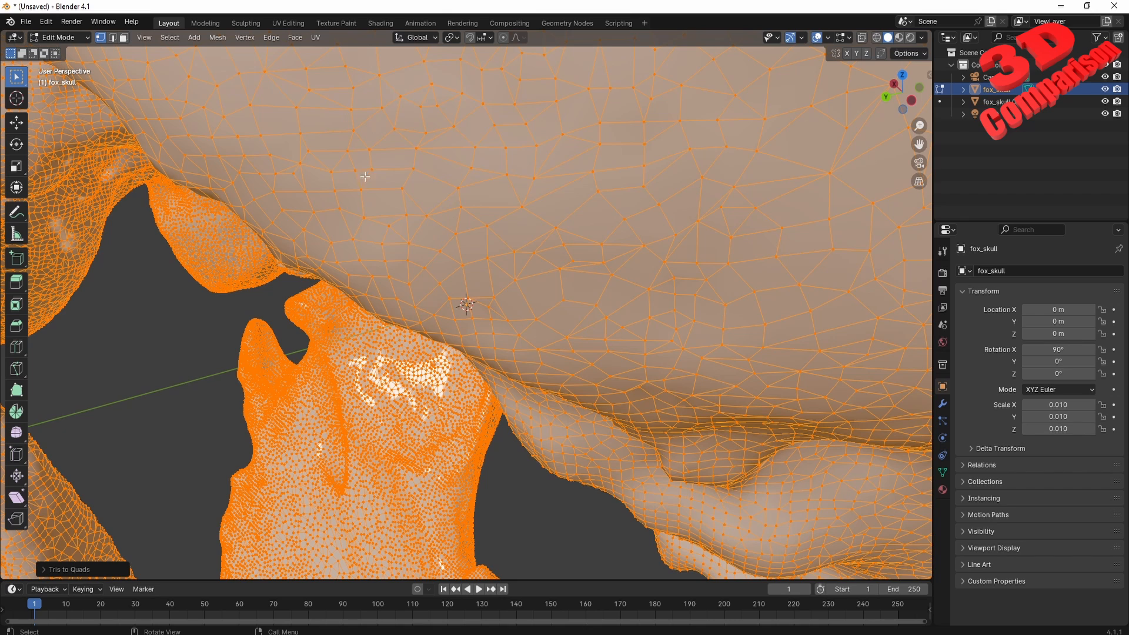
Merge two adjacent triangular faces on the original skull's cheekbone with Tris to Quads in face select mode, and clear the selection.
click(123, 38)
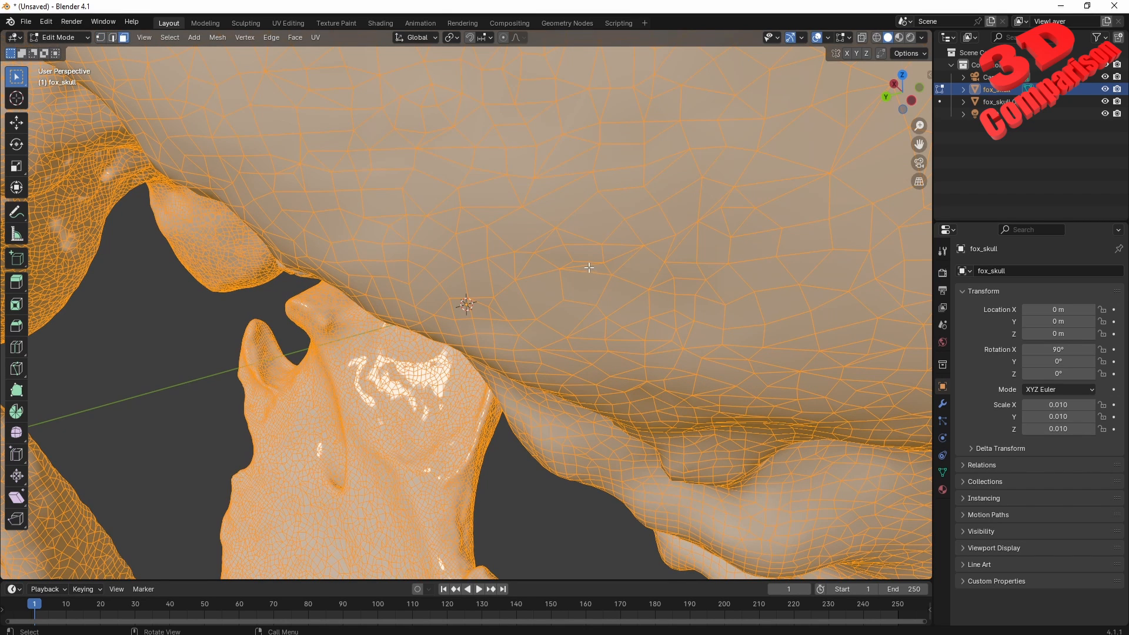
click(589, 268)
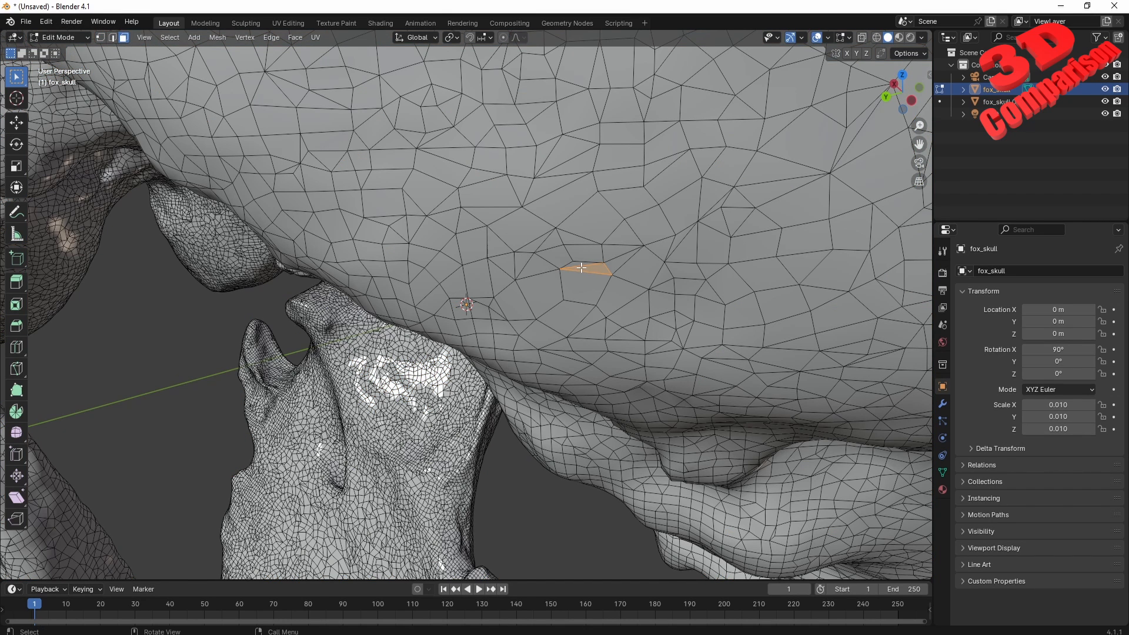
shift+click(578, 264)
key(alt+j)
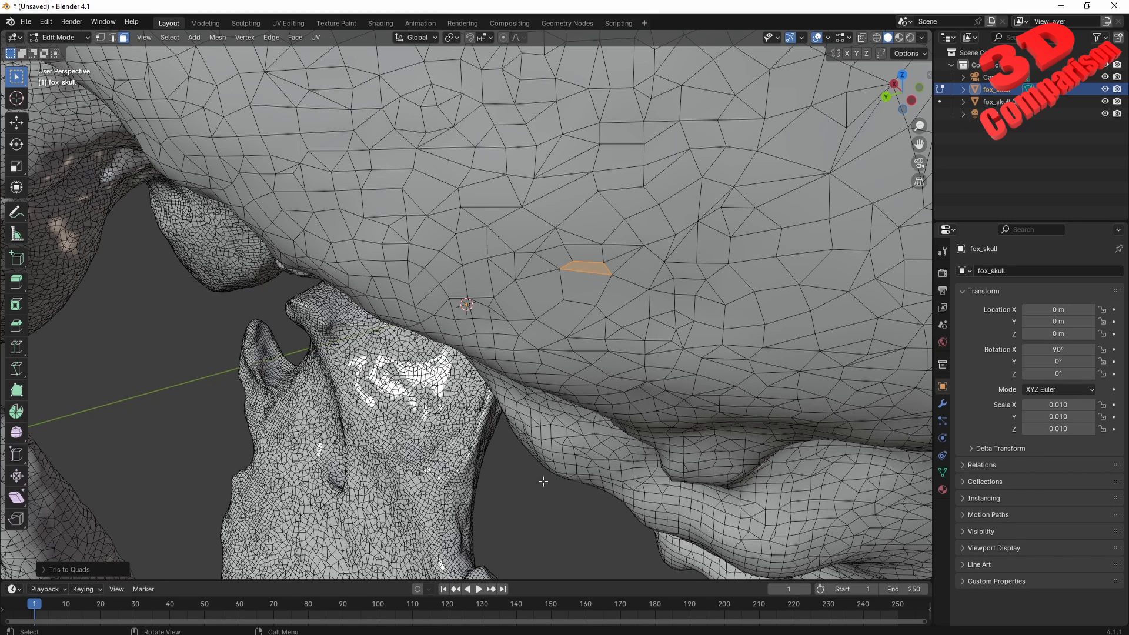
key(alt+a)
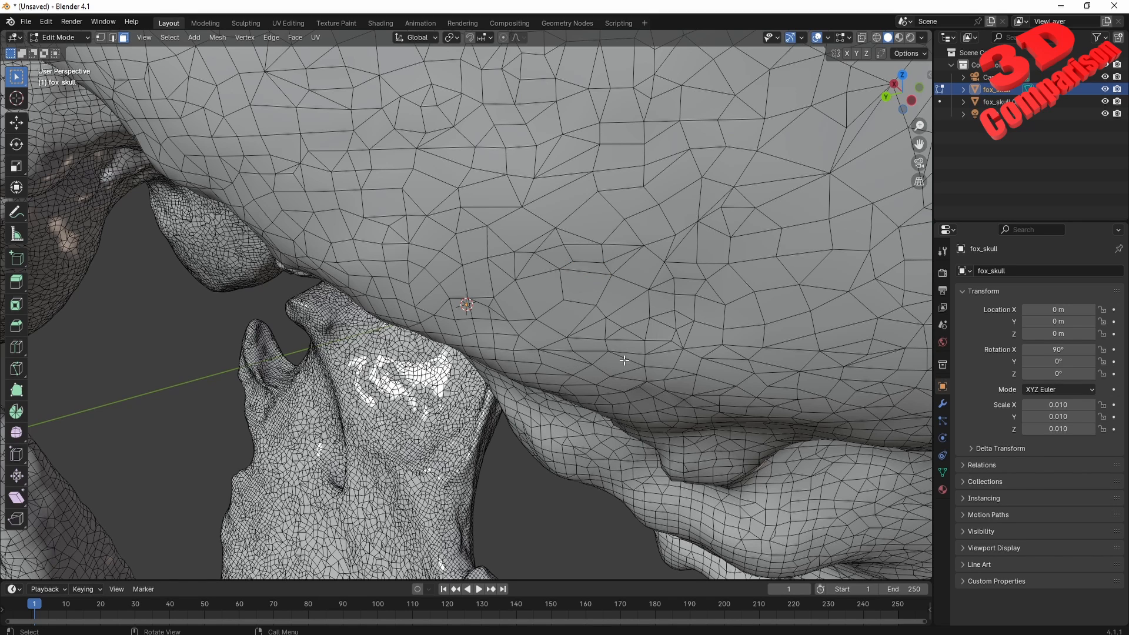
scroll(593, 340, down, 10)
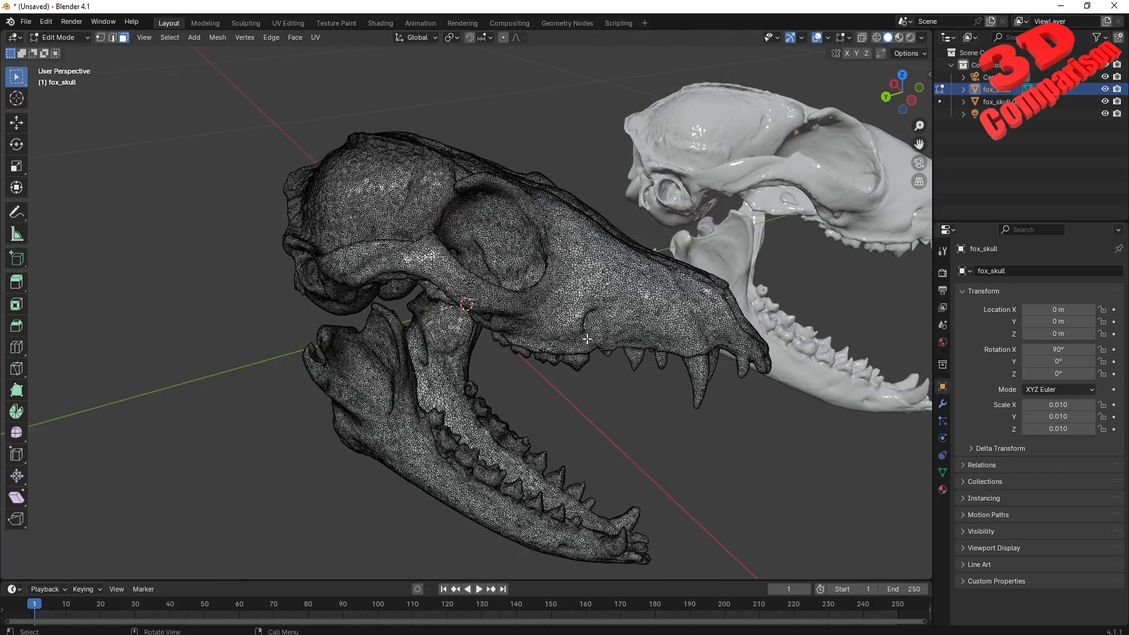
Leave Edit Mode on the original fox skull and view it side by side with its copy.
key(Tab)
mouse_move(644, 392)
middle_down()
mouse_move(663, 383)
mouse_move(644, 388)
middle_up()
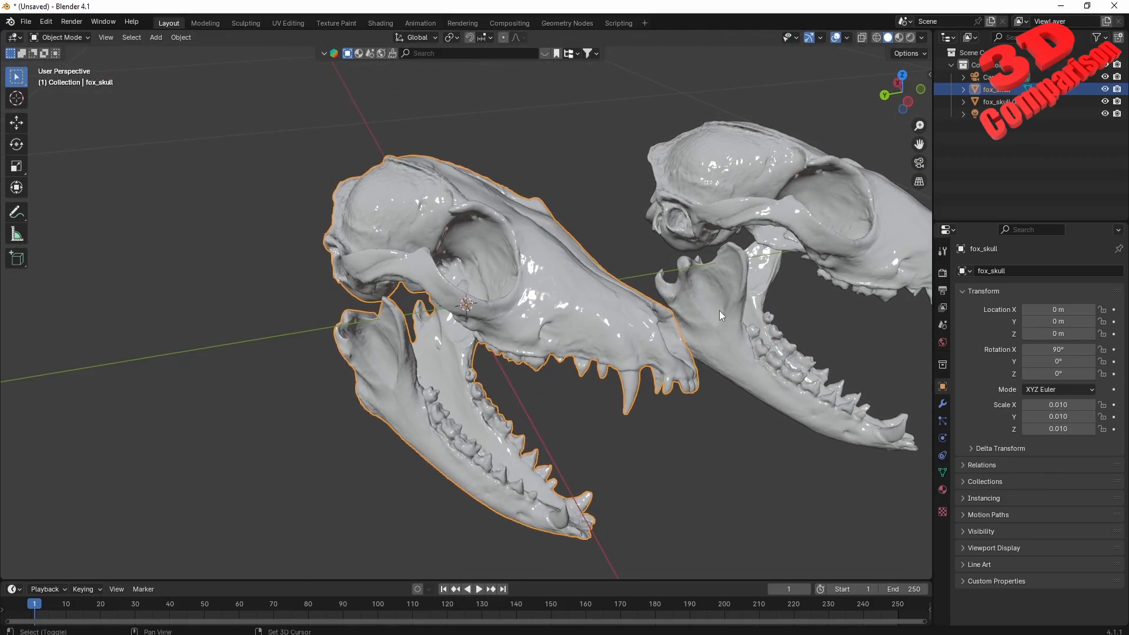
shift+middle_drag(718, 310, 498, 366)
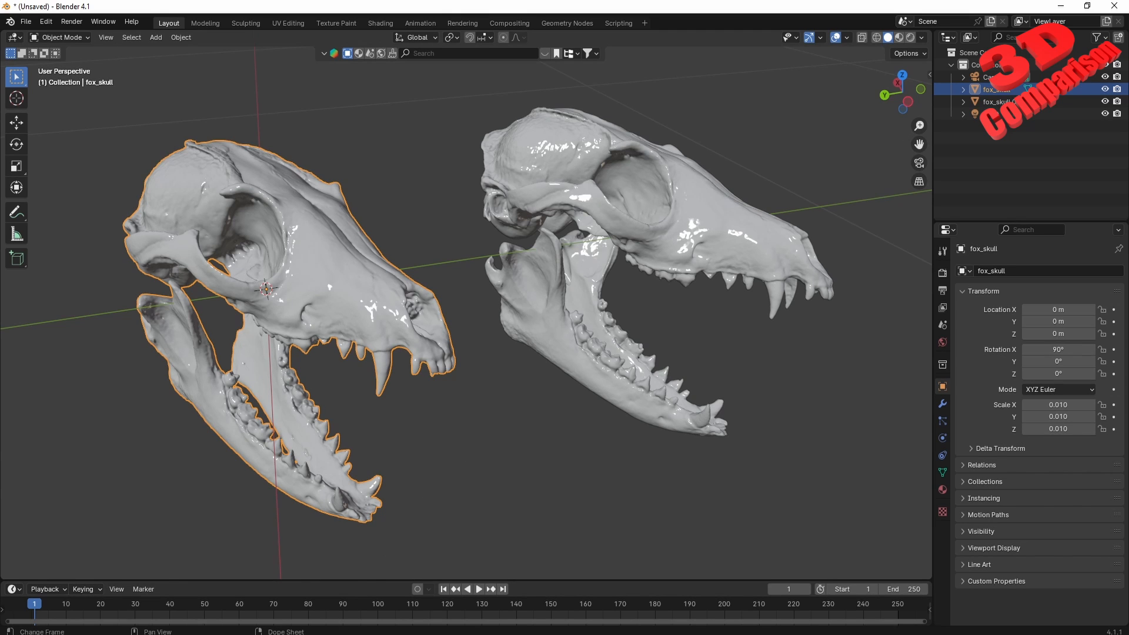
Switch to the web browser and examine the Instant Meshes GitHub readme, including its screenshot and pre-compiled binaries.
click(310, 618)
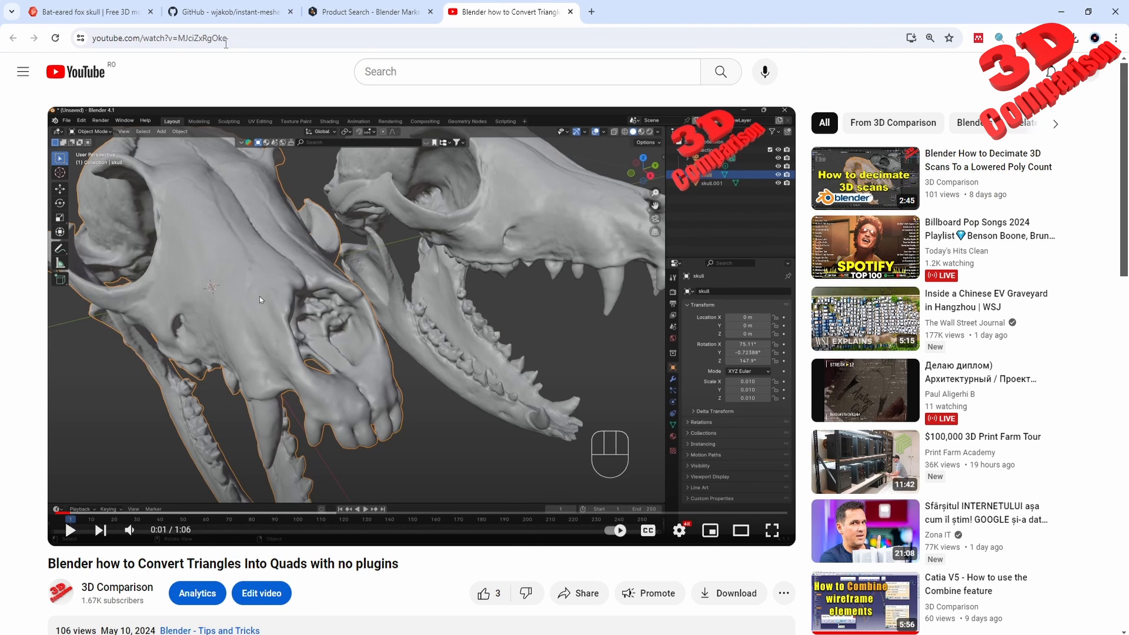
click(227, 16)
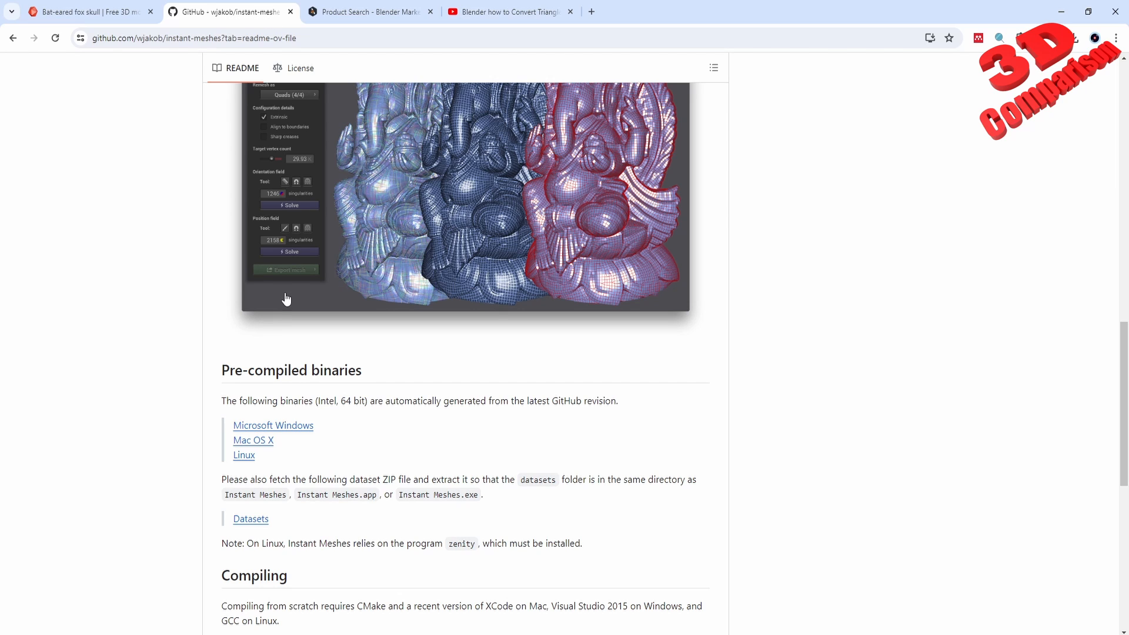
scroll(235, 330, up, 3)
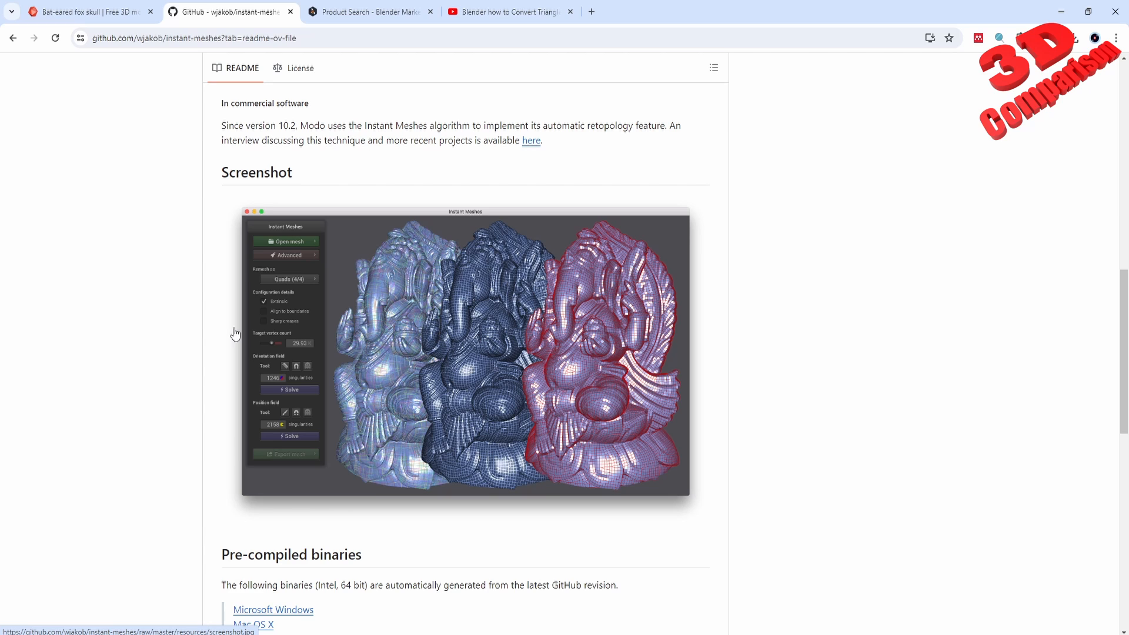
scroll(234, 334, down, 2)
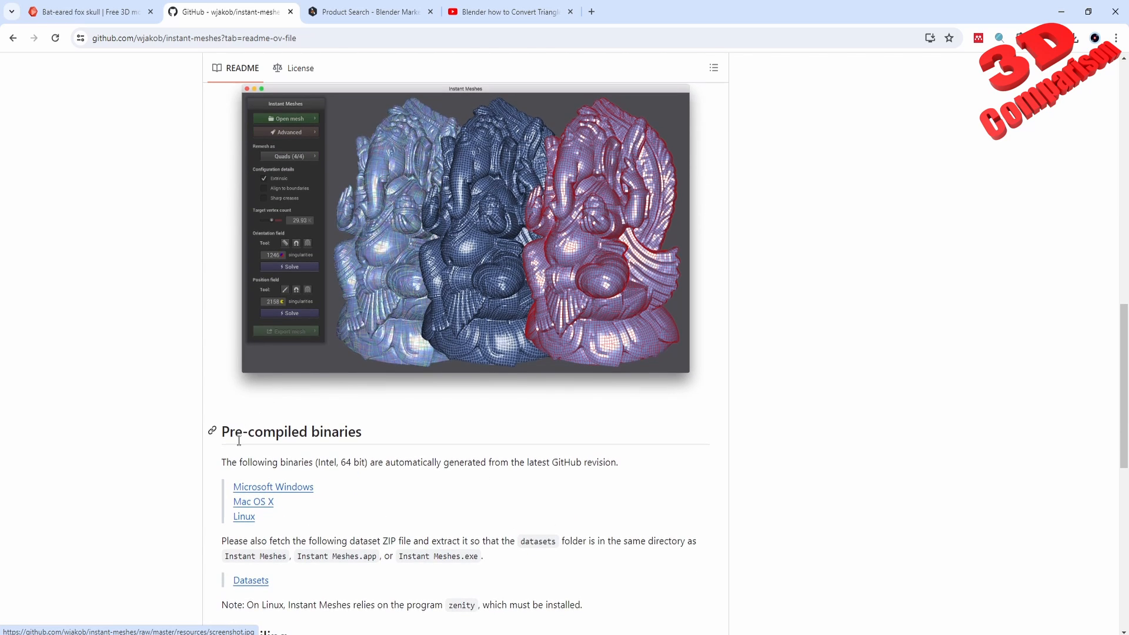
Look through the remeshing and retopology add-ons in the Blender Market results for "remesh".
click(385, 12)
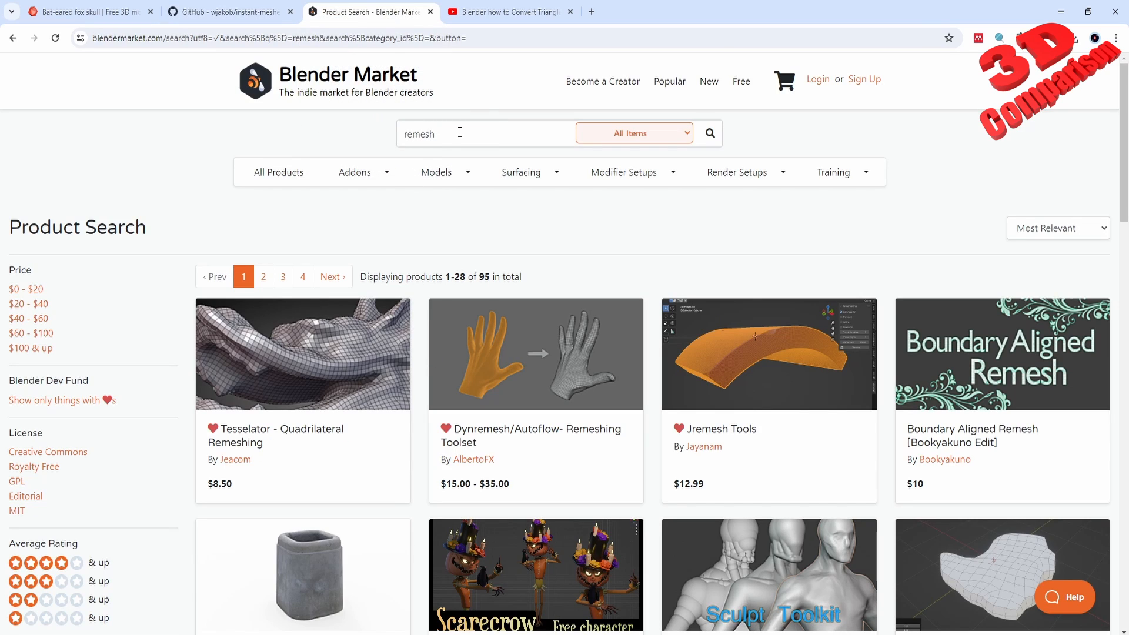
double_click(425, 133)
click(461, 216)
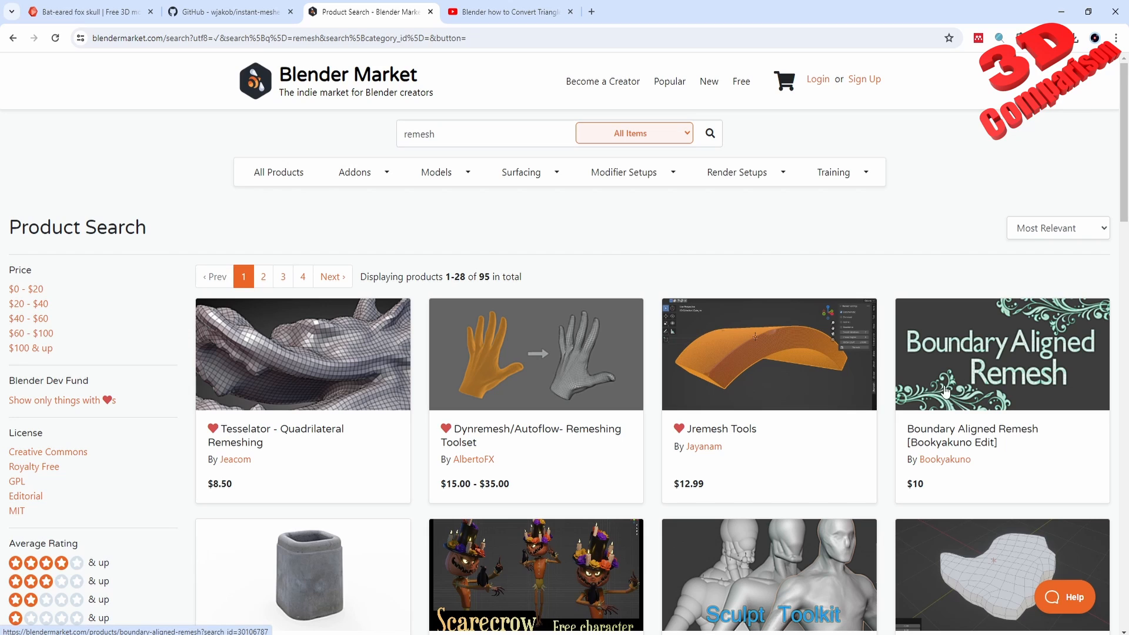
scroll(763, 392, down, 1)
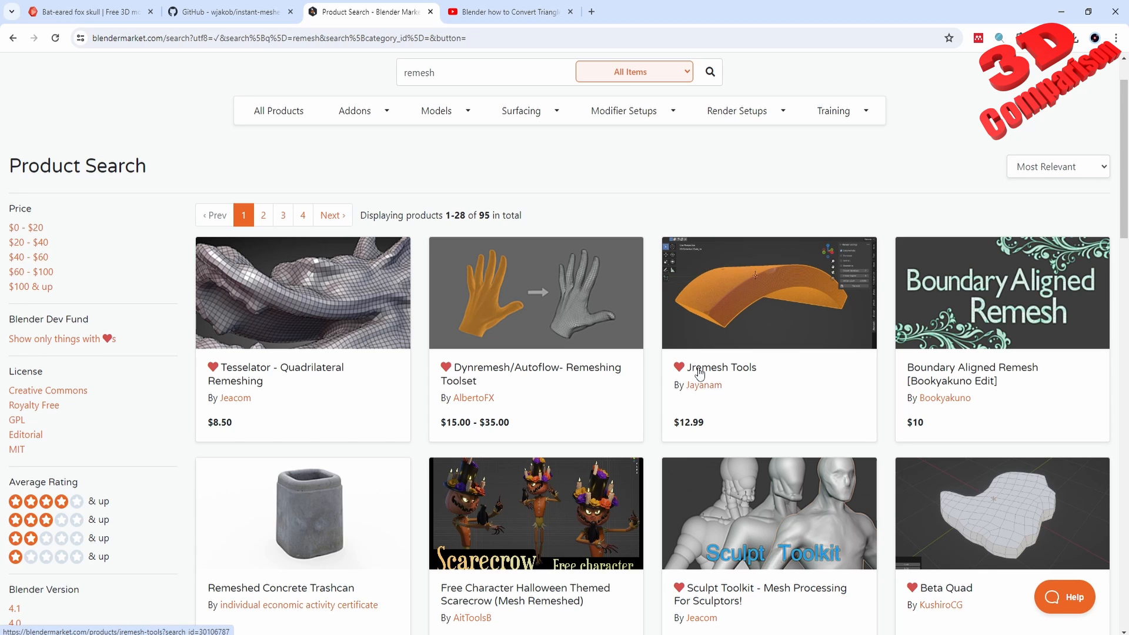
scroll(810, 412, down, 6)
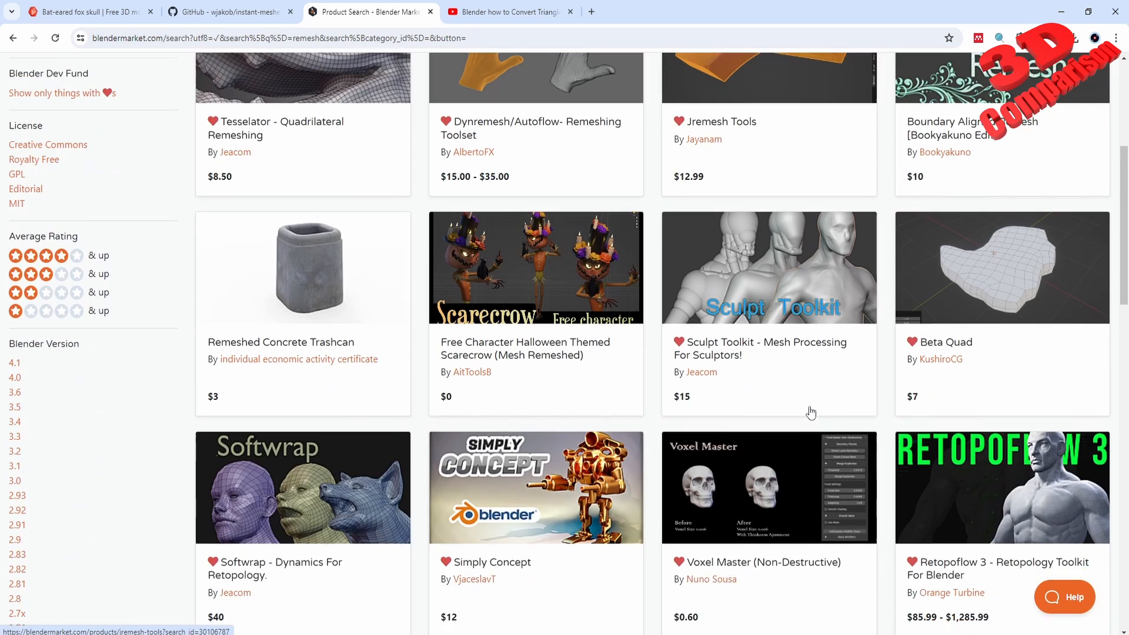
scroll(810, 412, down, 4)
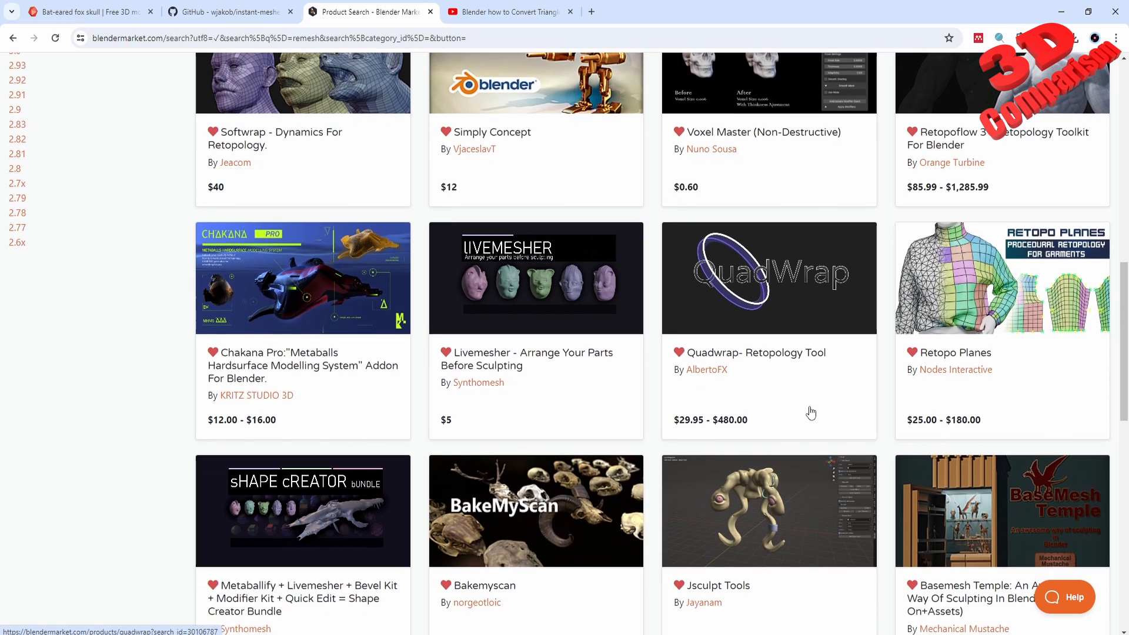
scroll(810, 411, up, 10)
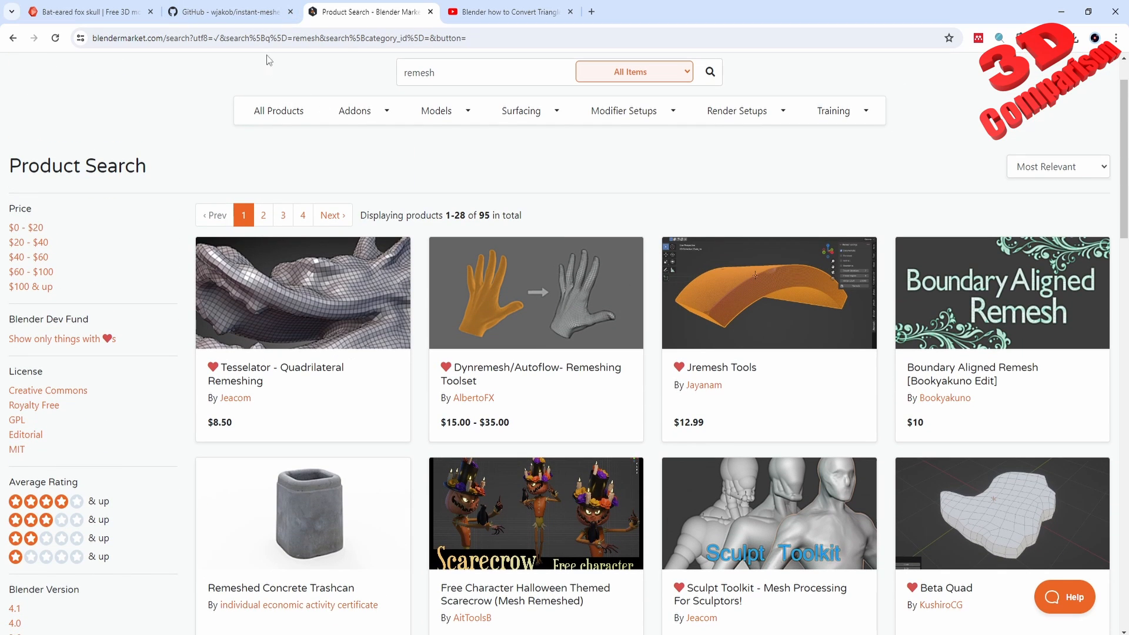
Return to the Instant Meshes GitHub page and launch the Instant Meshes application from the downloaded instant-meshes-windows (1) folder.
click(235, 12)
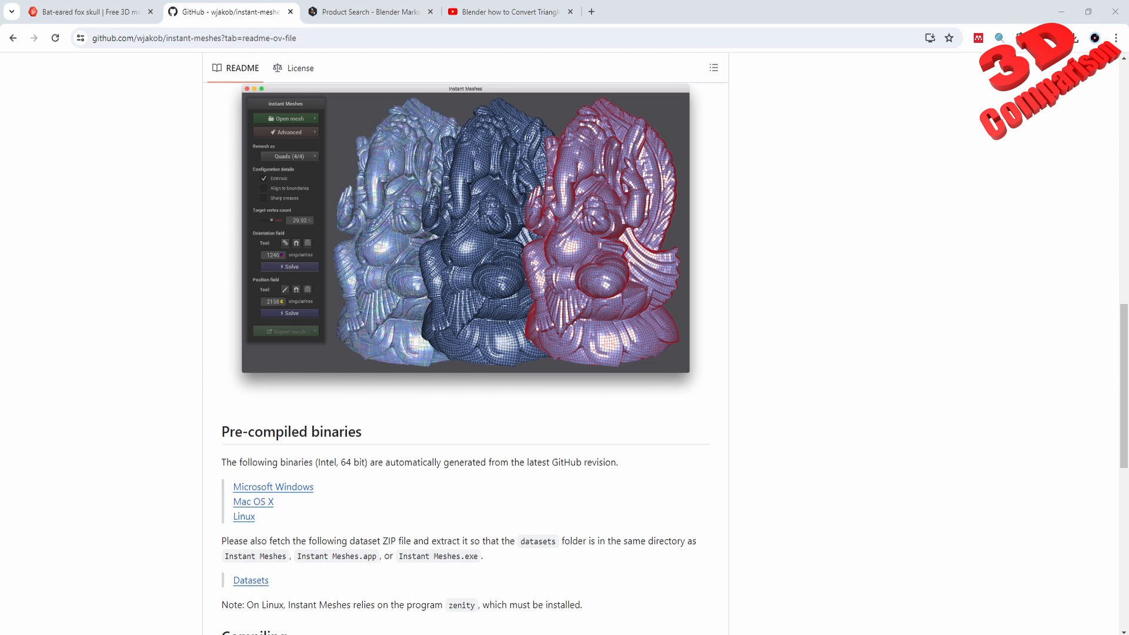
drag(0, 115, 412, 116)
click(462, 217)
double_click(462, 217)
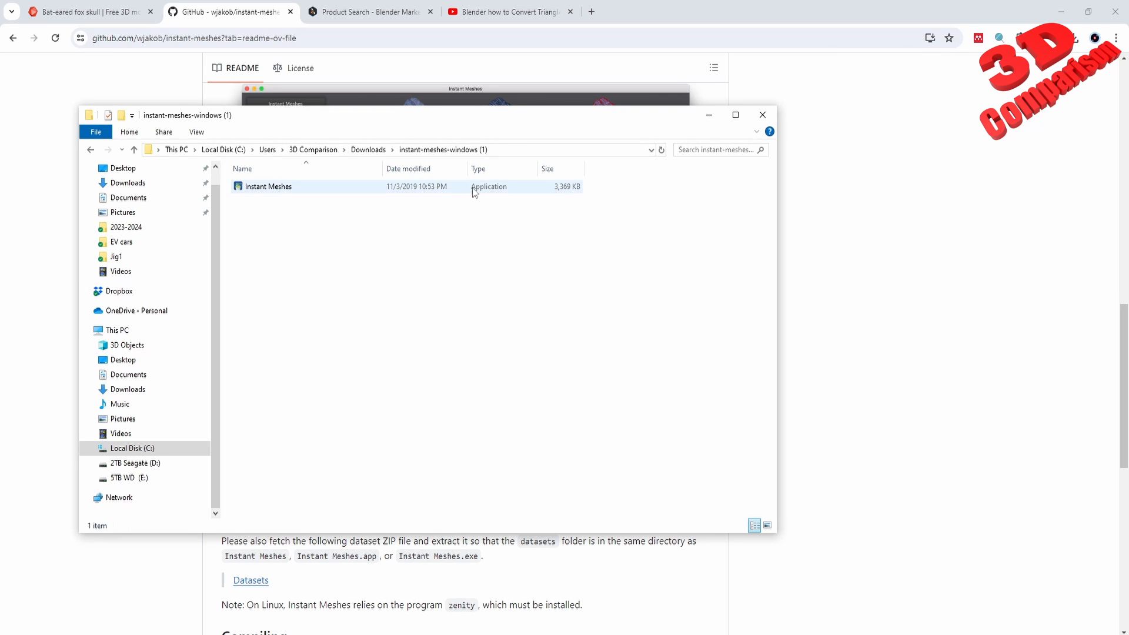
double_click(256, 190)
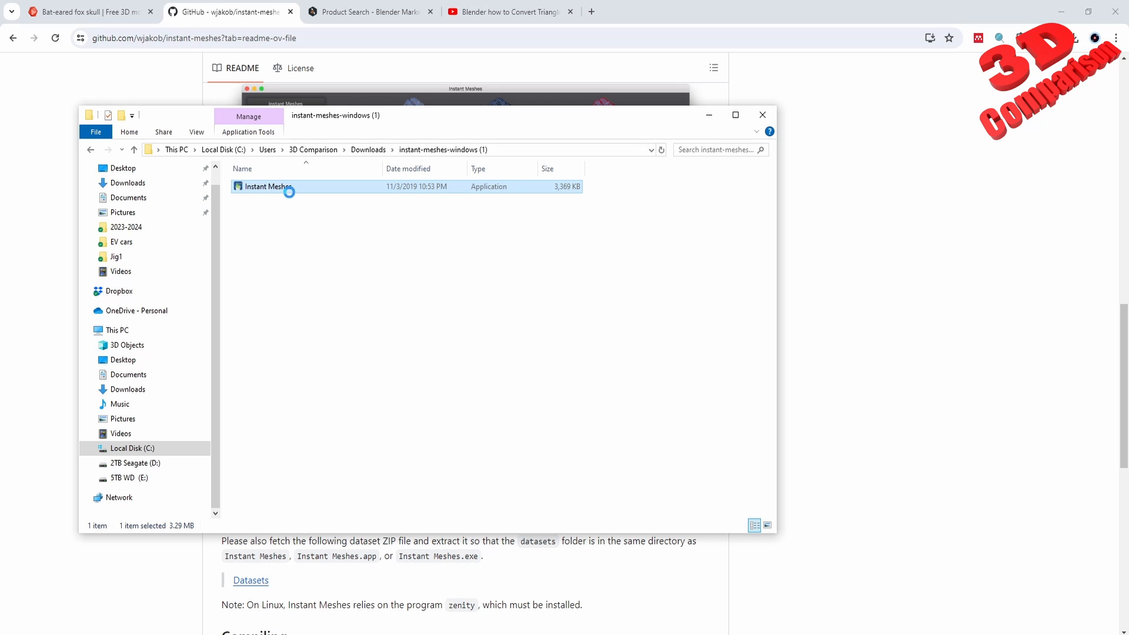
click(290, 192)
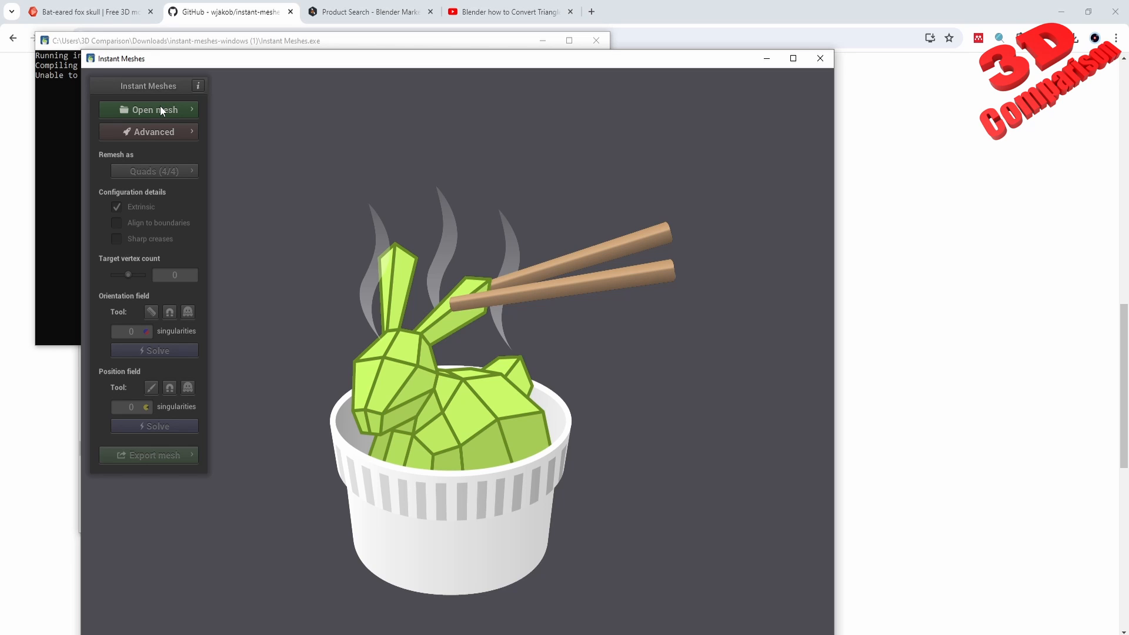
Open the fox_skull mesh from the Fox skull OBJ folder in Instant Meshes.
click(160, 108)
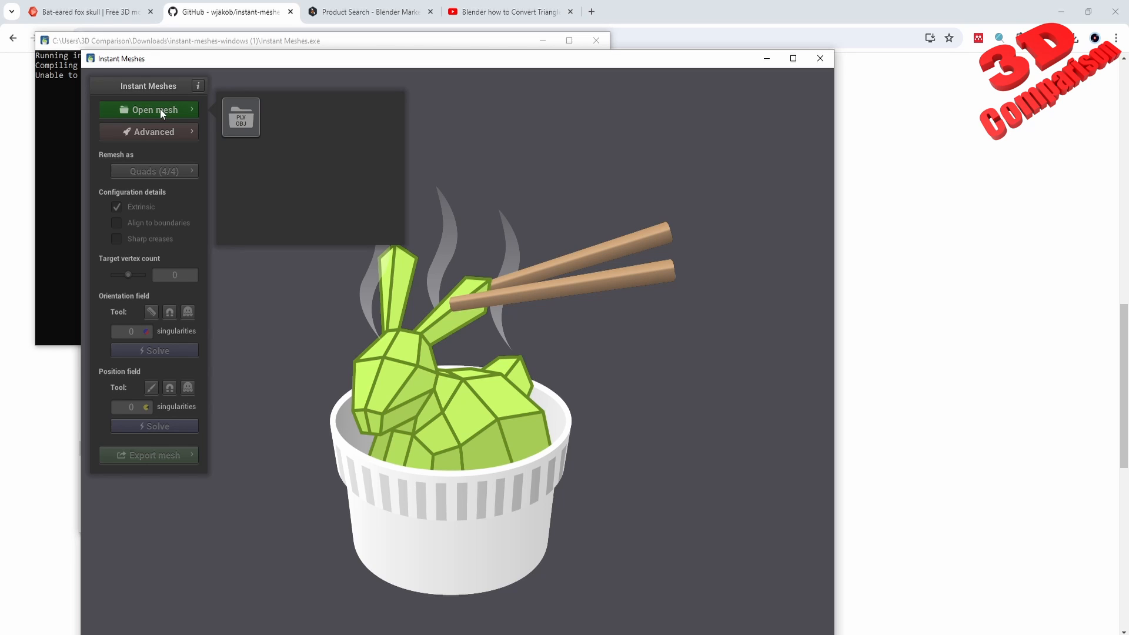
click(242, 132)
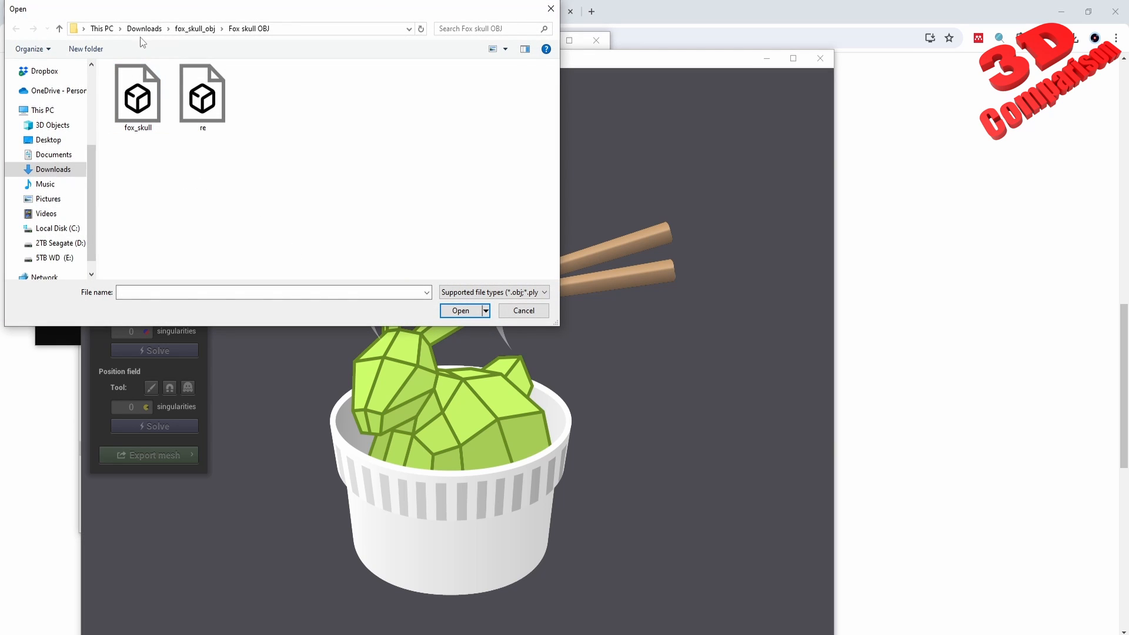
click(141, 103)
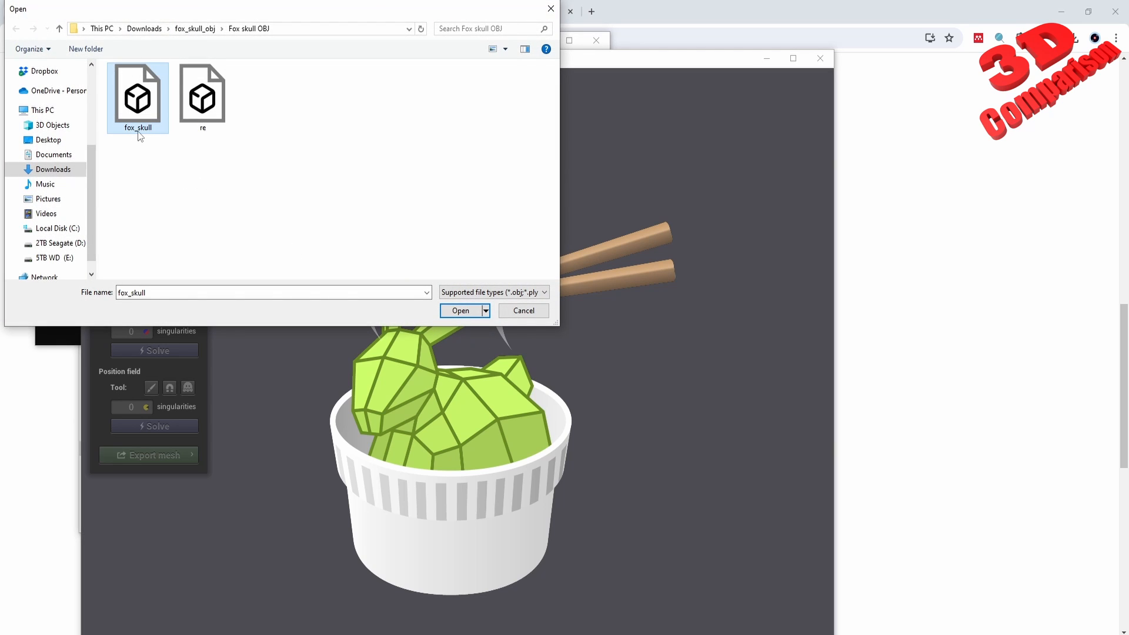
click(461, 312)
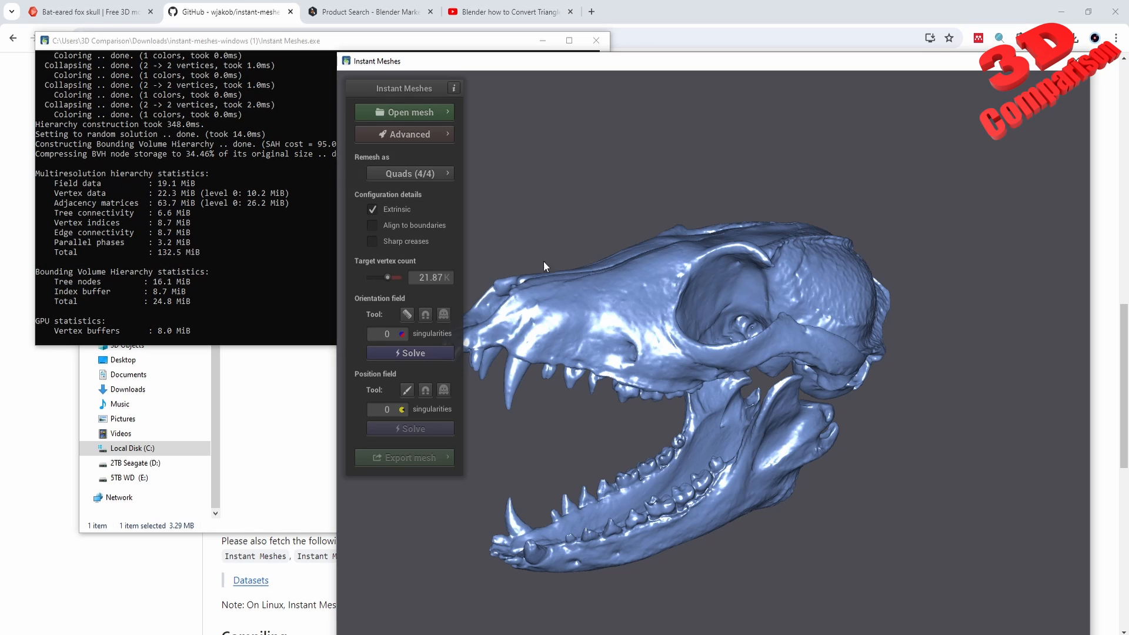
Maximize the Instant Meshes window and choose Quads (4-RoSy, 4-PoSy) as the remesh type for the skull.
click(1051, 66)
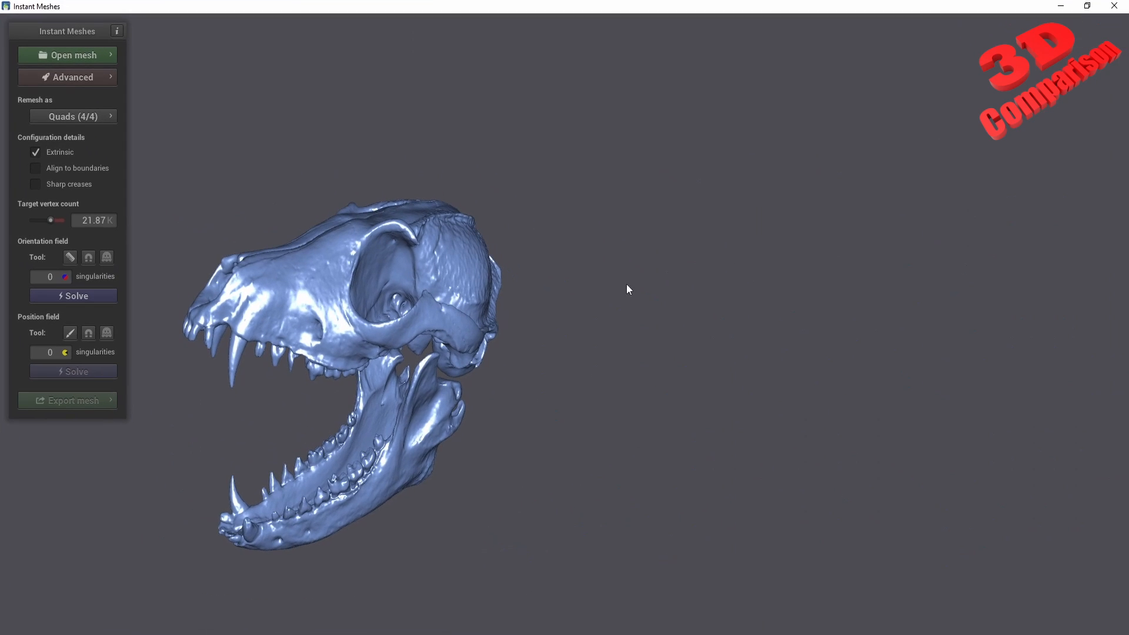
drag(503, 384, 660, 320)
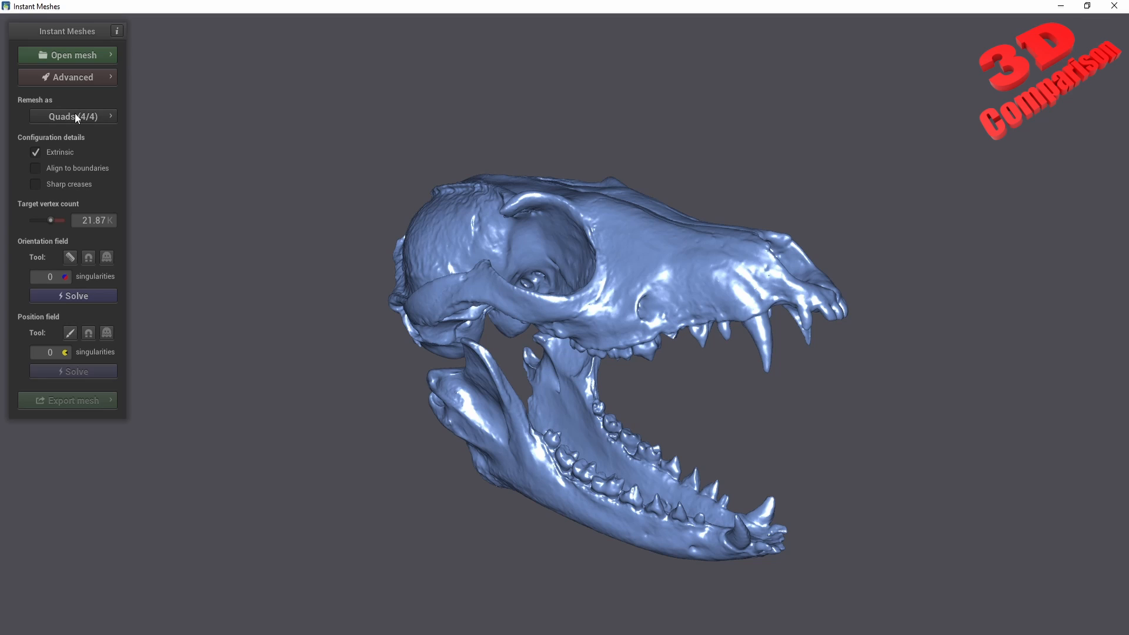
click(110, 118)
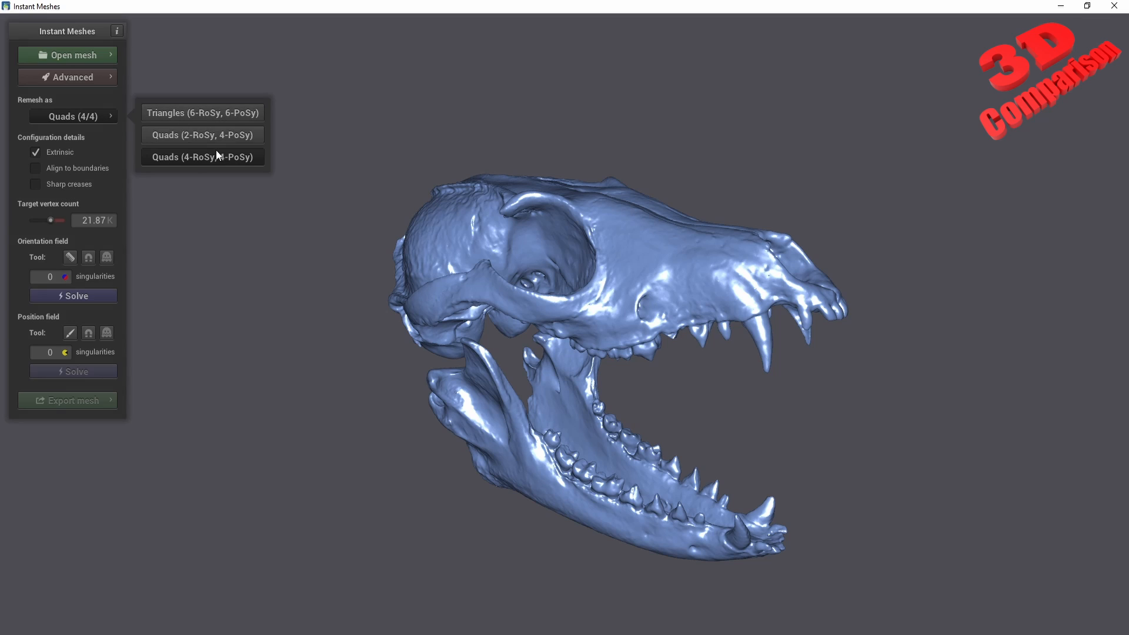
click(179, 159)
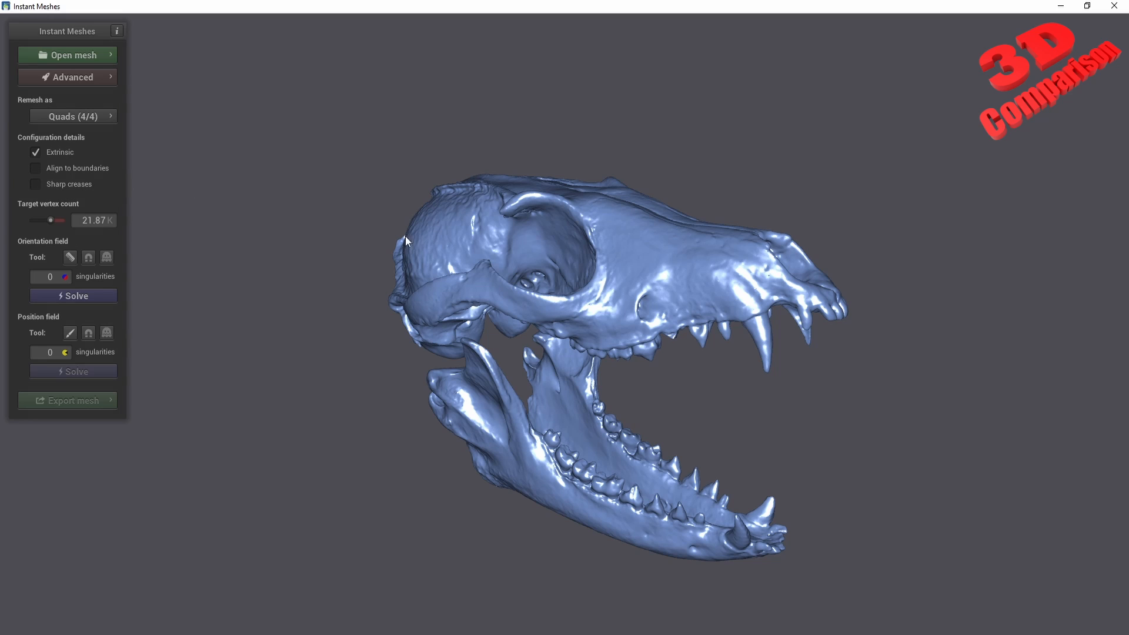
drag(406, 240, 247, 246)
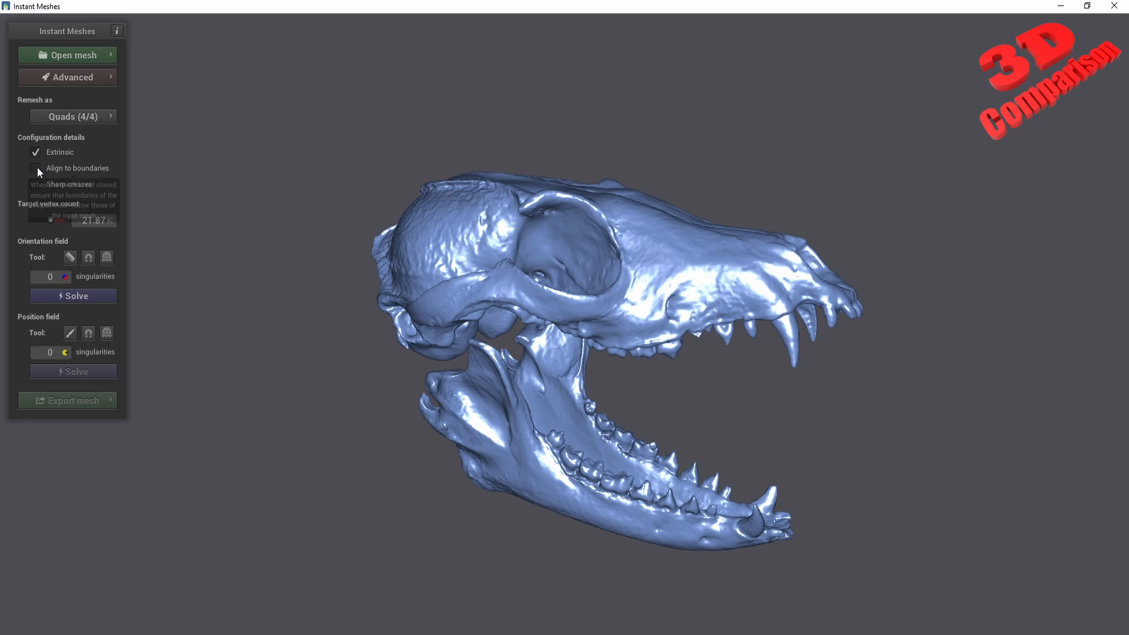
scroll(505, 282, up, 3)
scroll(506, 286, up, 2)
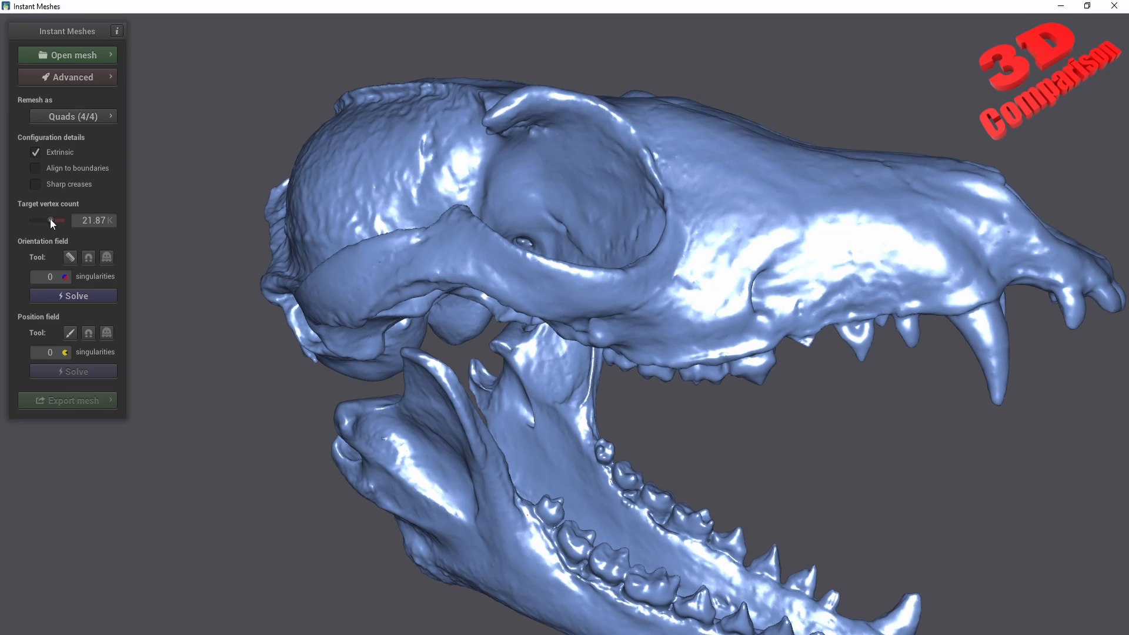
Try to raise the target vertex count to 45.03K and decline subdividing the input mesh.
mouse_move(50, 219)
mouse_down()
mouse_move(61, 220)
mouse_move(43, 220)
mouse_up()
drag(41, 220, 50, 221)
drag(54, 221, 53, 220)
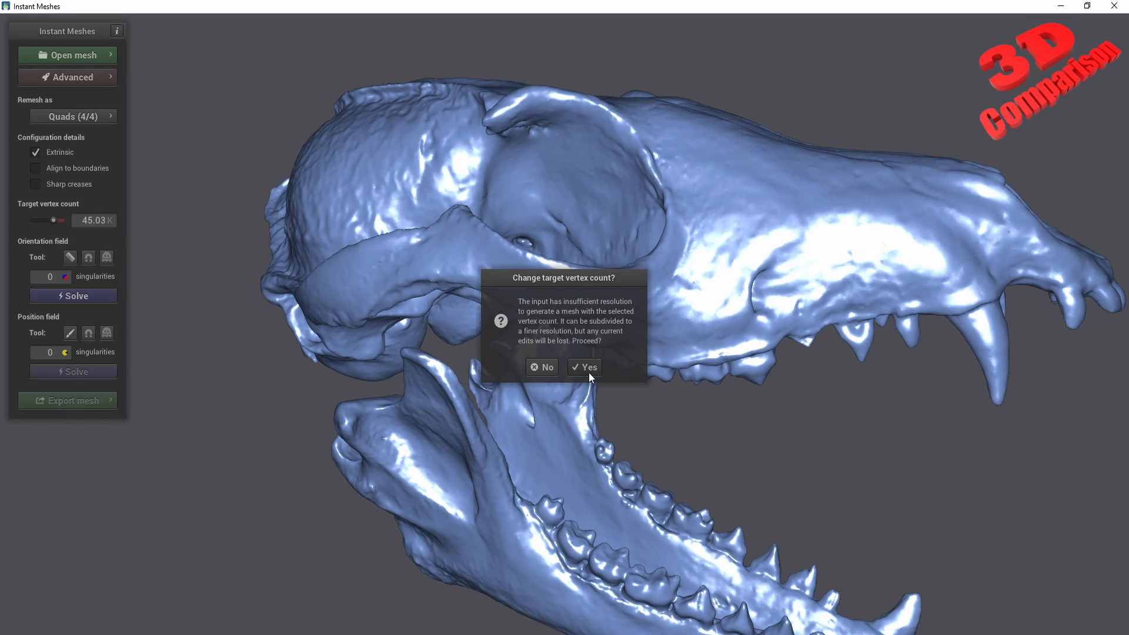
click(543, 367)
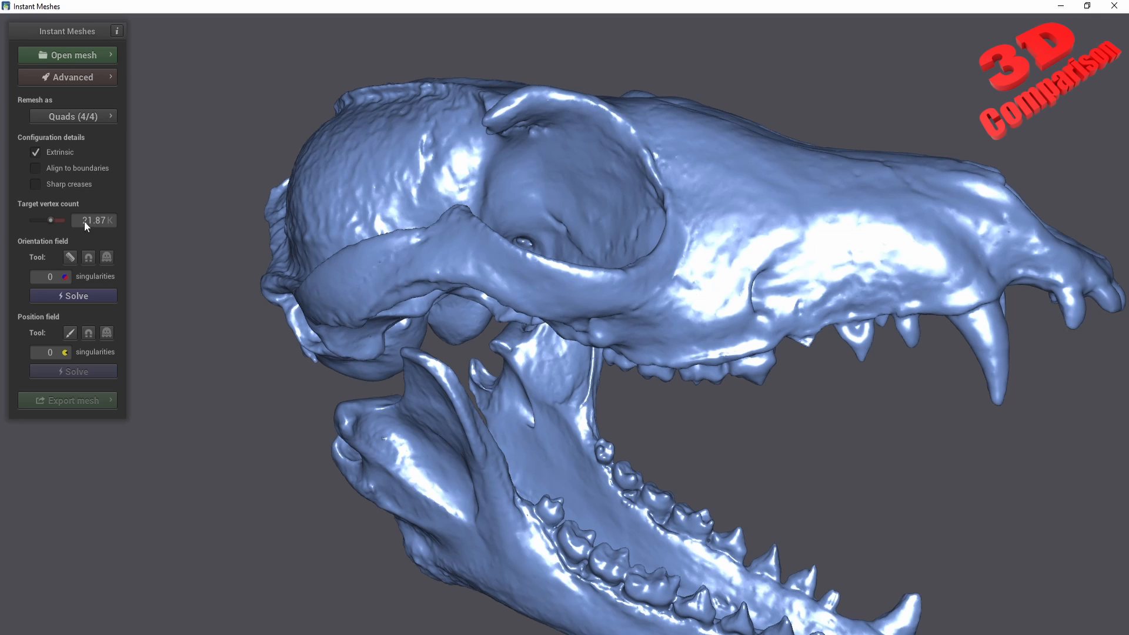
Solve the orientation field and the position field for the fox skull.
click(85, 296)
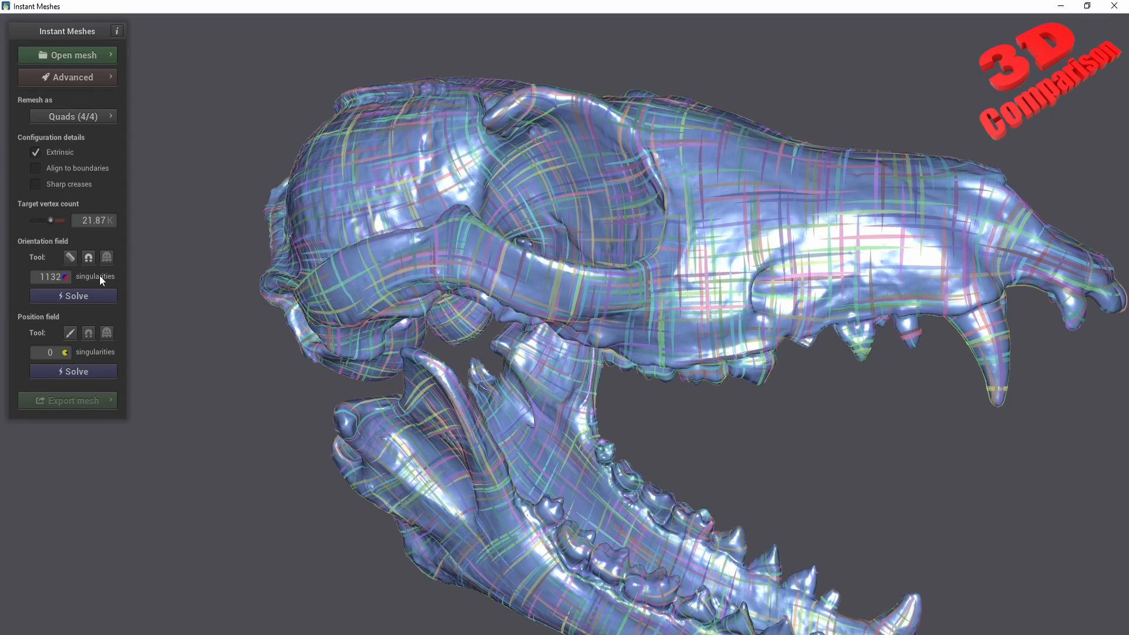
scroll(324, 339, down, 3)
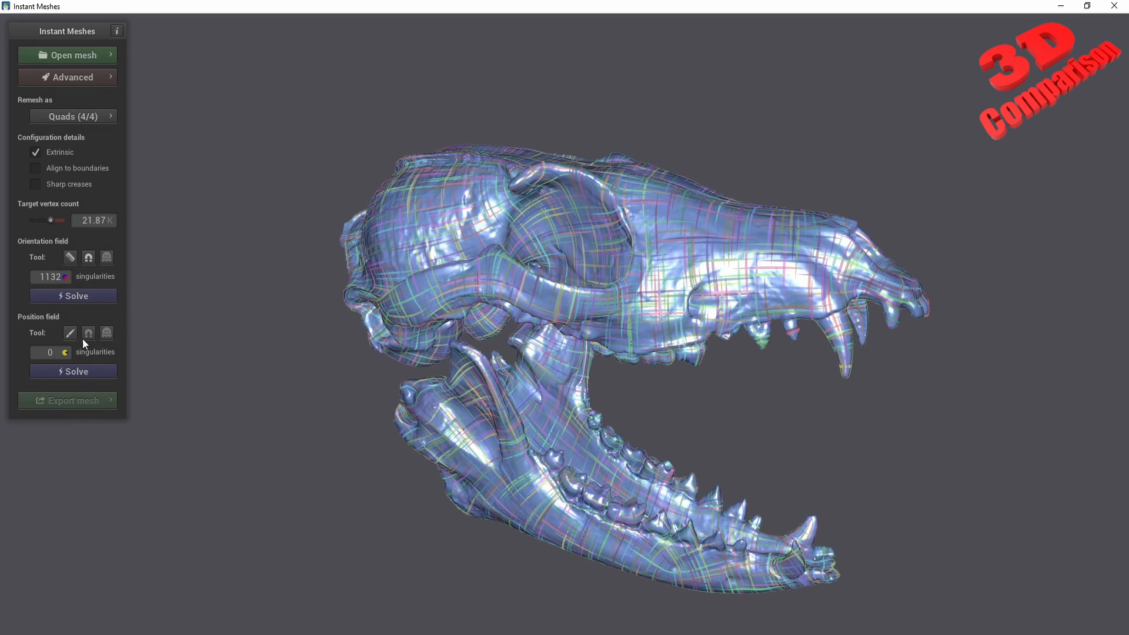
scroll(610, 361, up, 3)
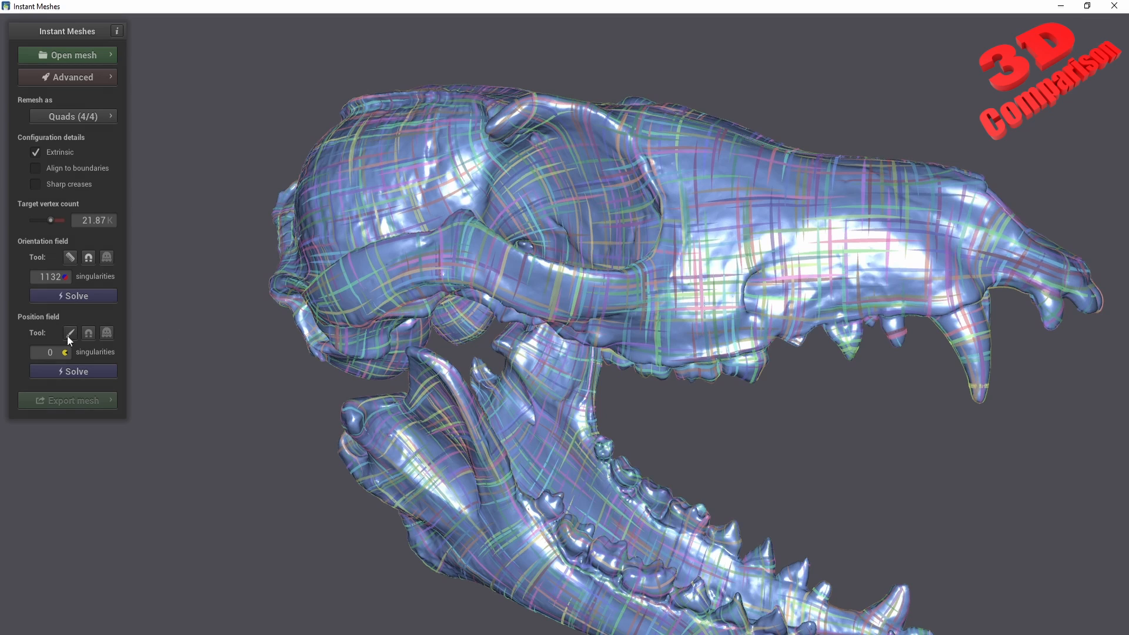
click(82, 371)
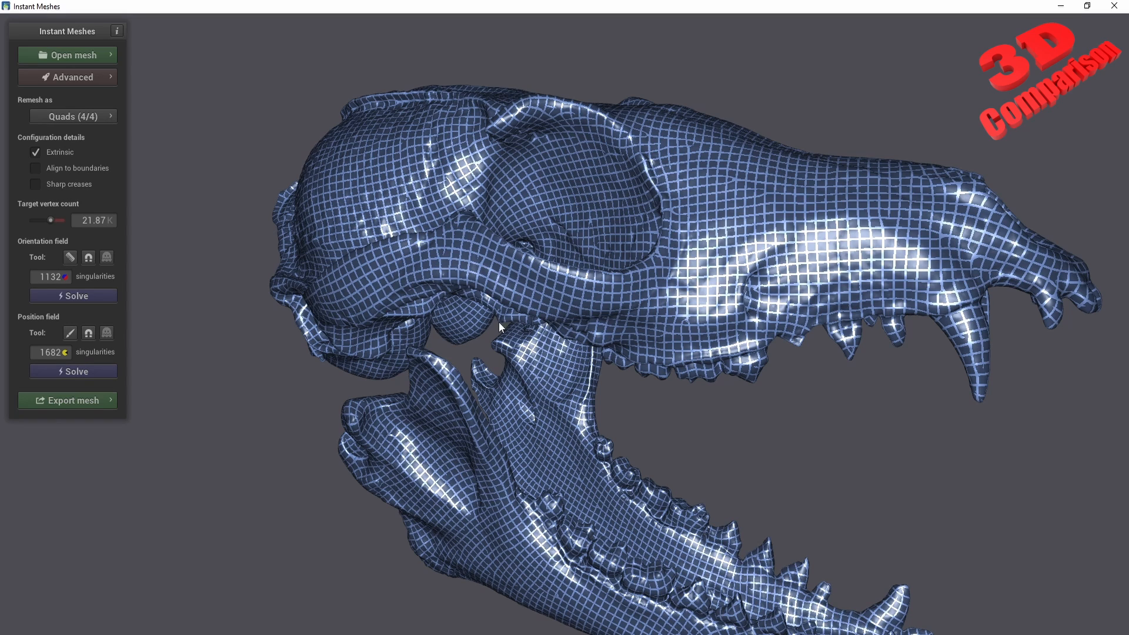
Extract the remeshed fox skull as a pure quad mesh.
click(75, 402)
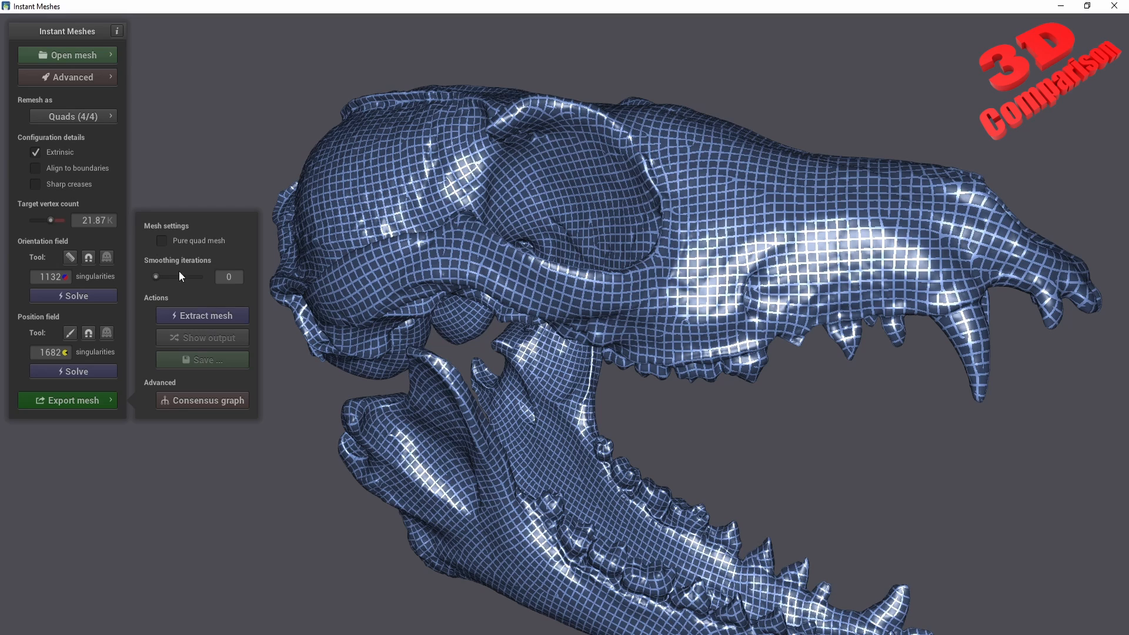
click(162, 241)
click(202, 317)
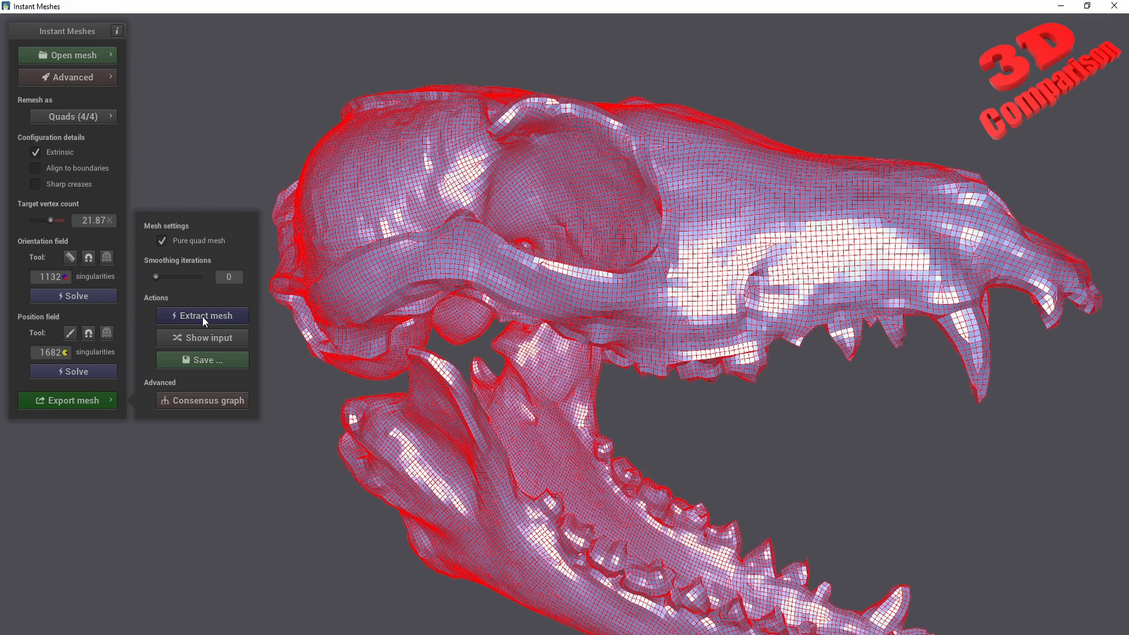
Save the extracted mesh as instantmesh_1.obj in Wavefront OBJ format in the Fox skull OBJ folder.
click(210, 361)
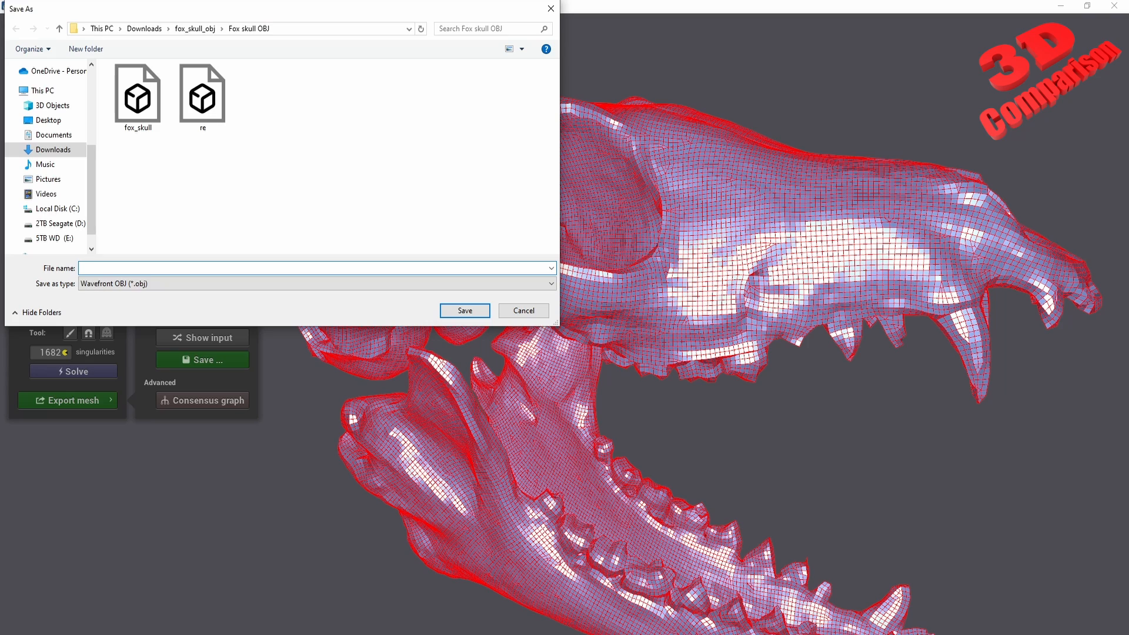
text(instalntmesh_1.obj)
click(155, 284)
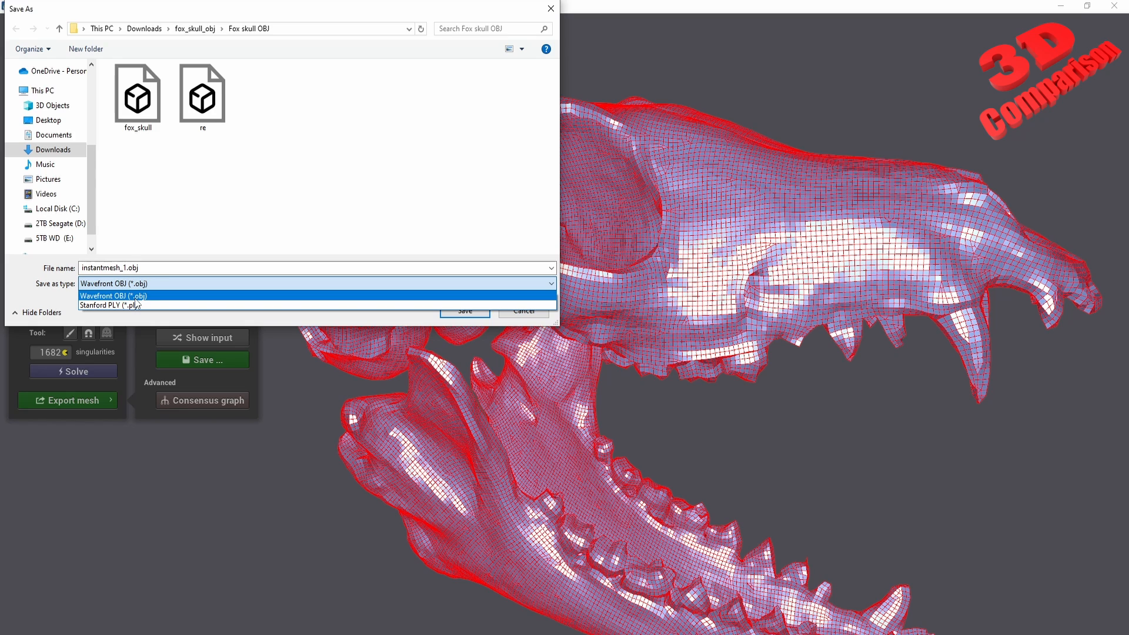
click(136, 300)
click(464, 312)
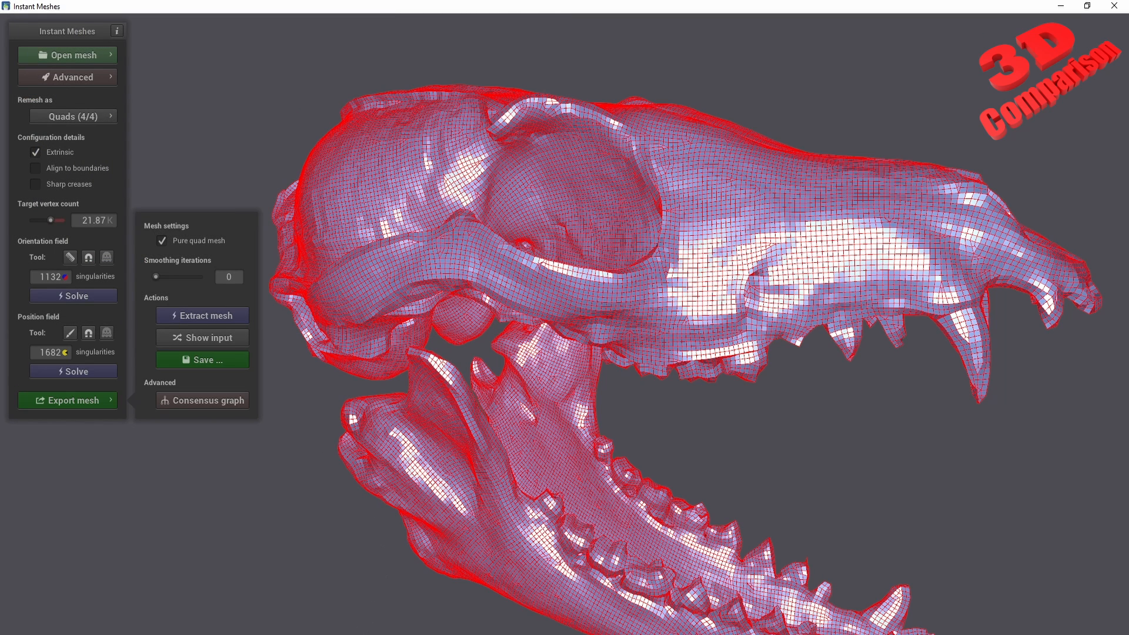
Switch to Blender and import instantmesh_1.obj as a Wavefront OBJ.
mouse_move(365, 628)
click(347, 597)
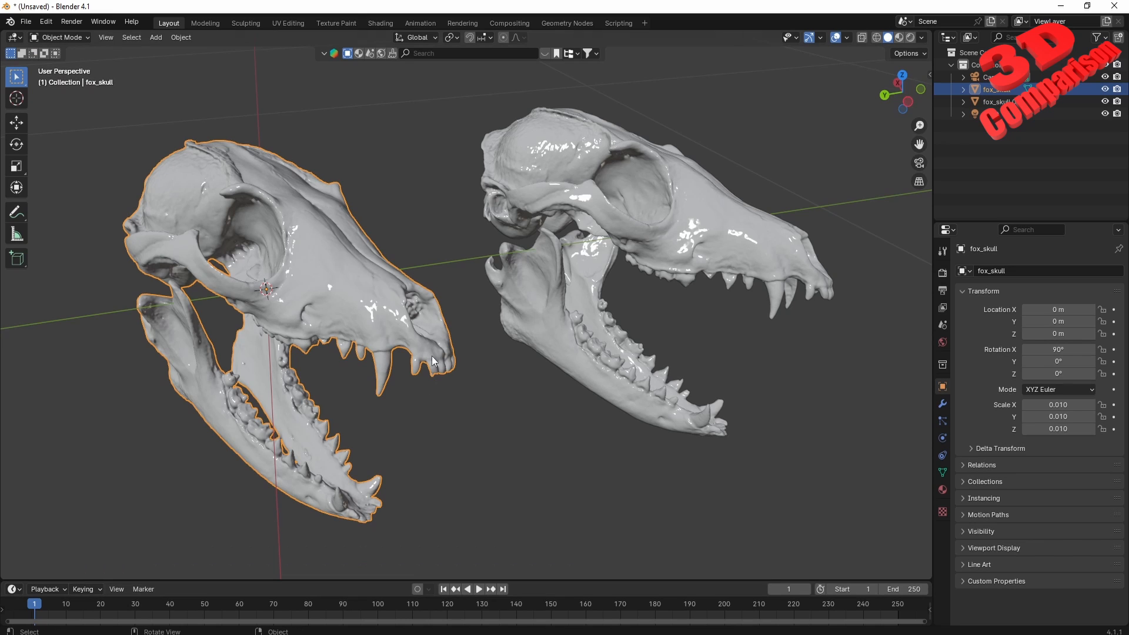
click(26, 21)
mouse_move(81, 199)
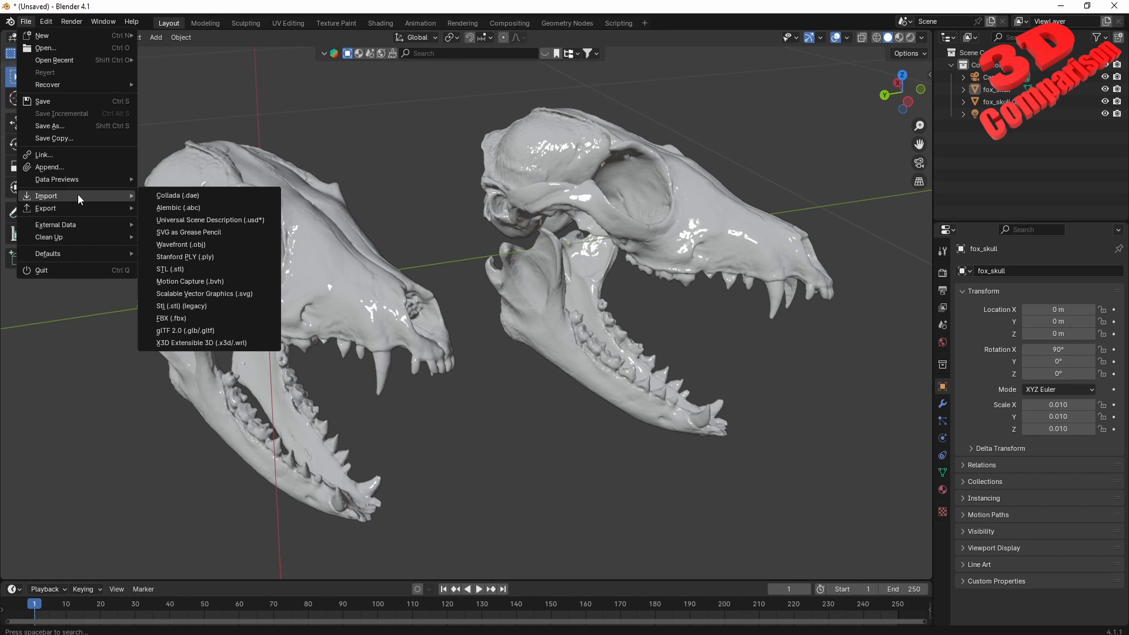
click(211, 245)
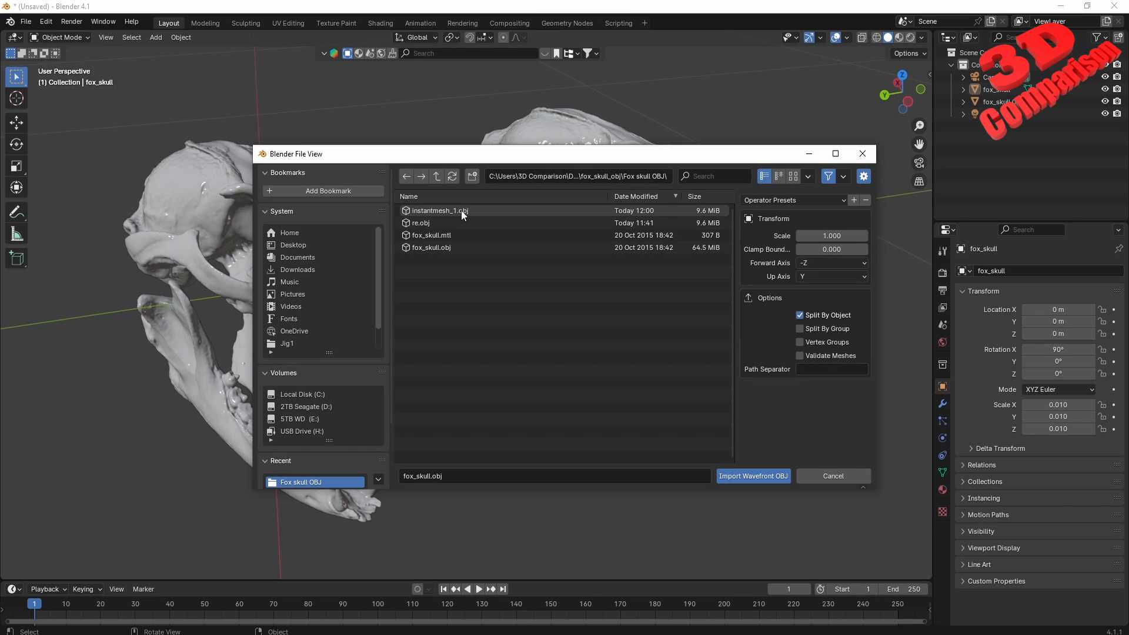
double_click(709, 212)
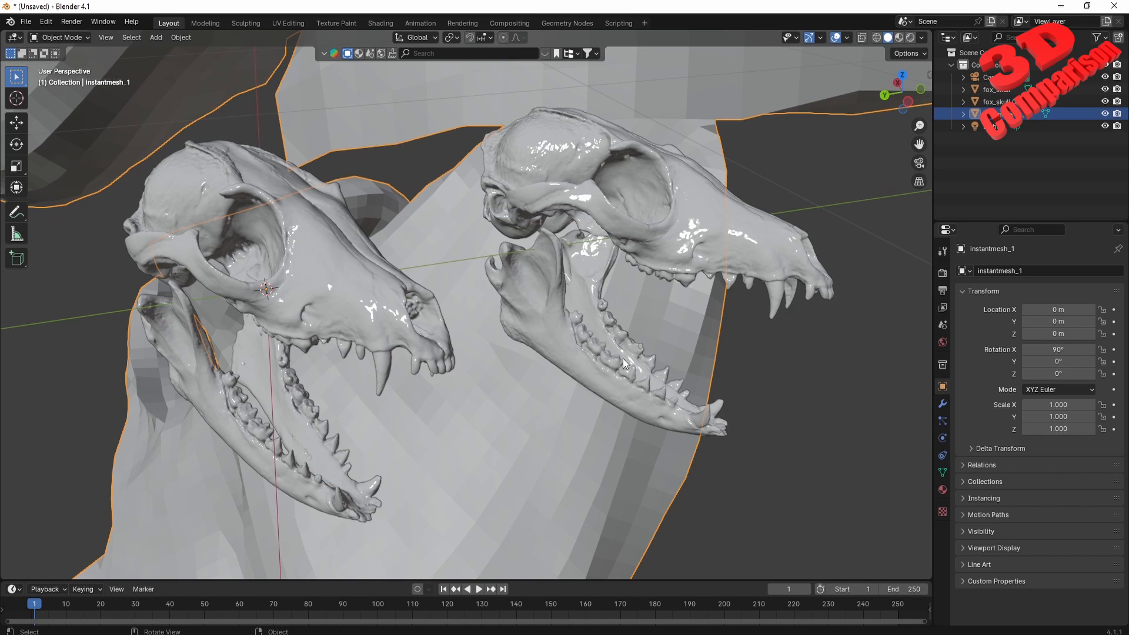
Scale the imported instantmesh_1 skull by a factor of 0.01 and frame it in the viewport.
scroll(622, 358, down, 3)
scroll(622, 358, up, 6)
scroll(624, 354, down, 6)
scroll(605, 359, down, 1)
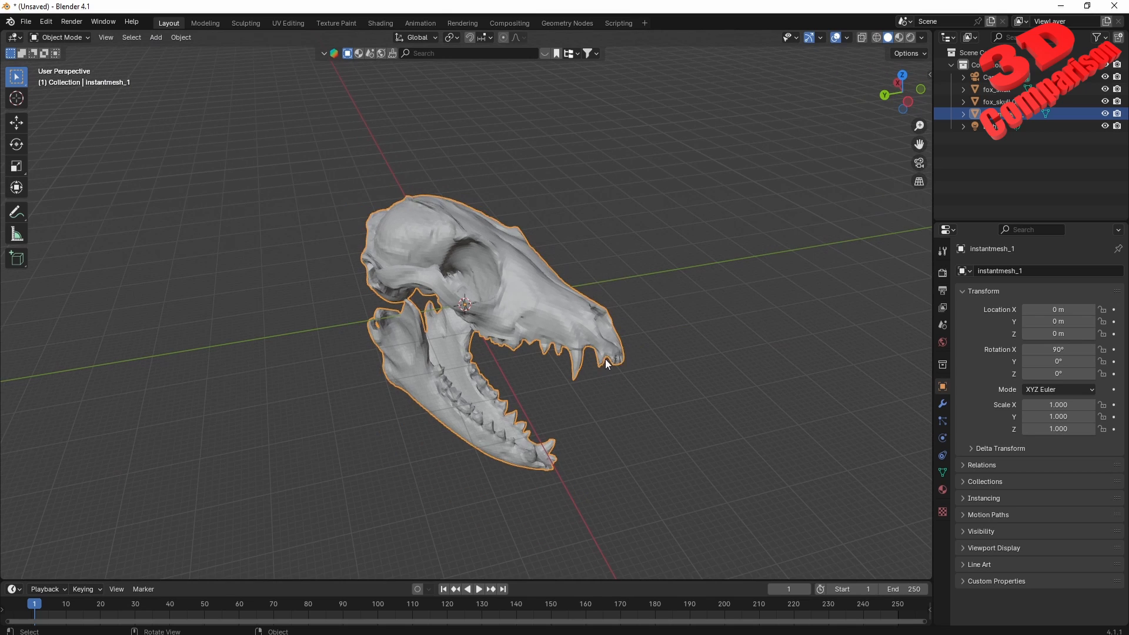
scroll(605, 358, up, 1)
text(s.01)
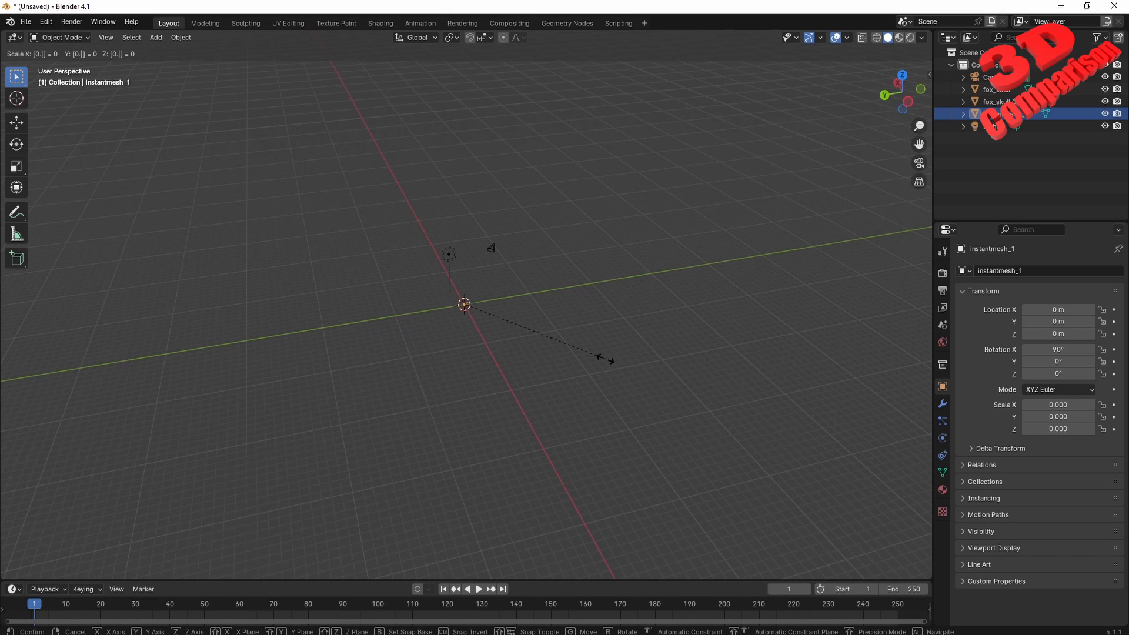
key(Return)
key(KP_Decimal)
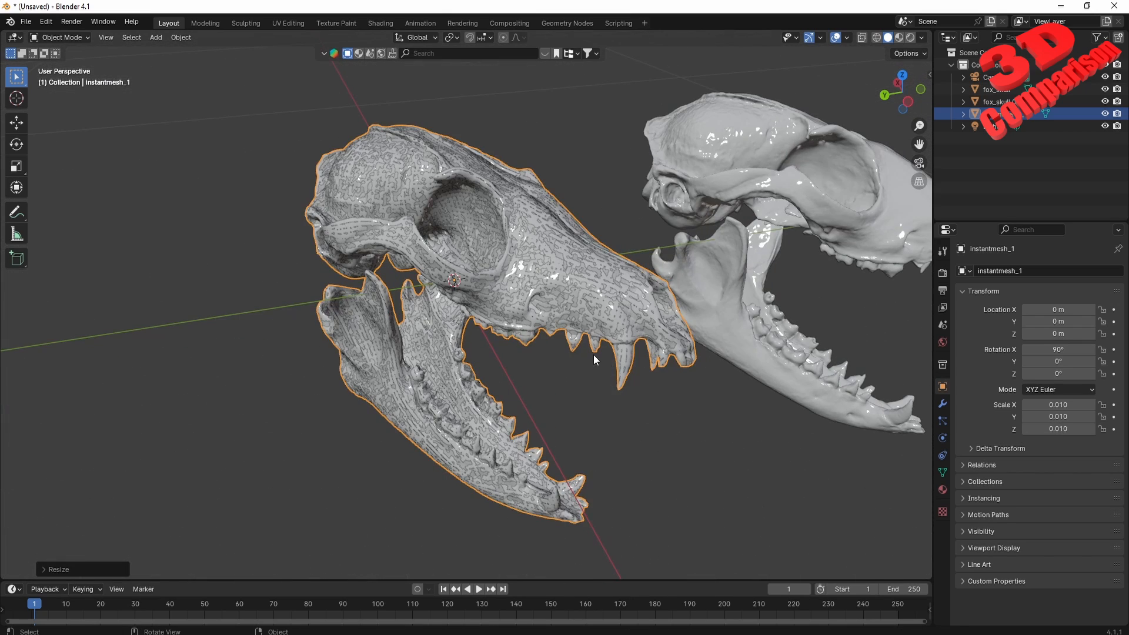
Move the instantmesh_1 skull about 0.47 m along the Y axis, clear of the original skull.
mouse_move(594, 355)
middle_down()
mouse_move(524, 310)
mouse_move(577, 316)
mouse_move(580, 338)
middle_up()
scroll(531, 263, up, 4)
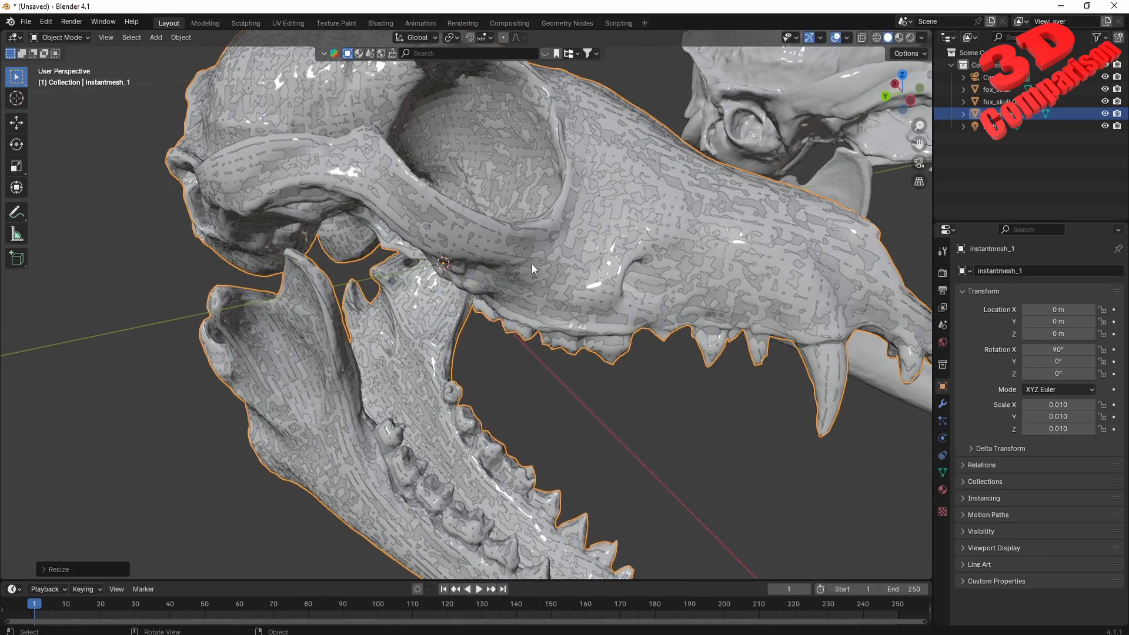
scroll(579, 309, down, 6)
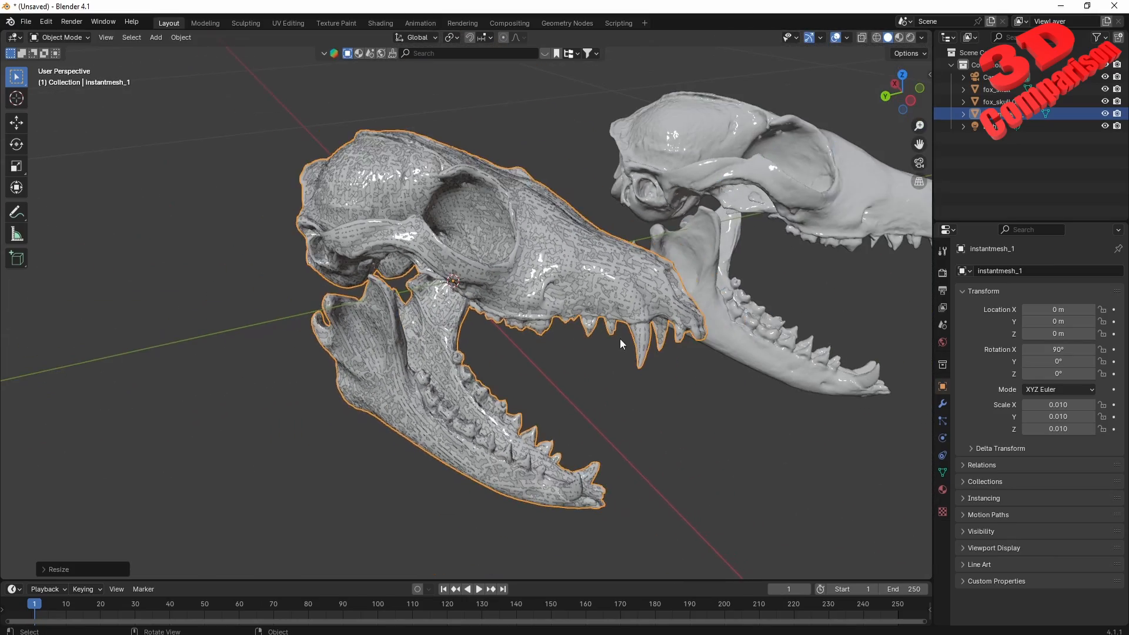
middle_drag(566, 351, 527, 349)
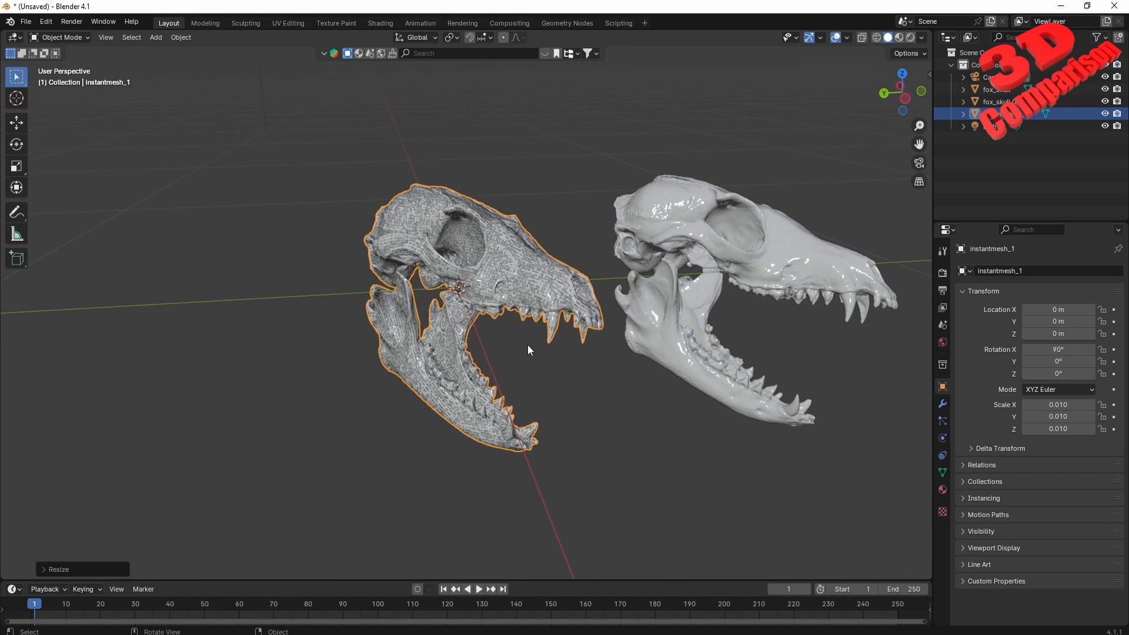
key(g)
key(y)
click(330, 360)
Apply smooth shading to the instantmesh_1 skull.
middle_drag(330, 360, 358, 317)
right_click(317, 304)
click(301, 302)
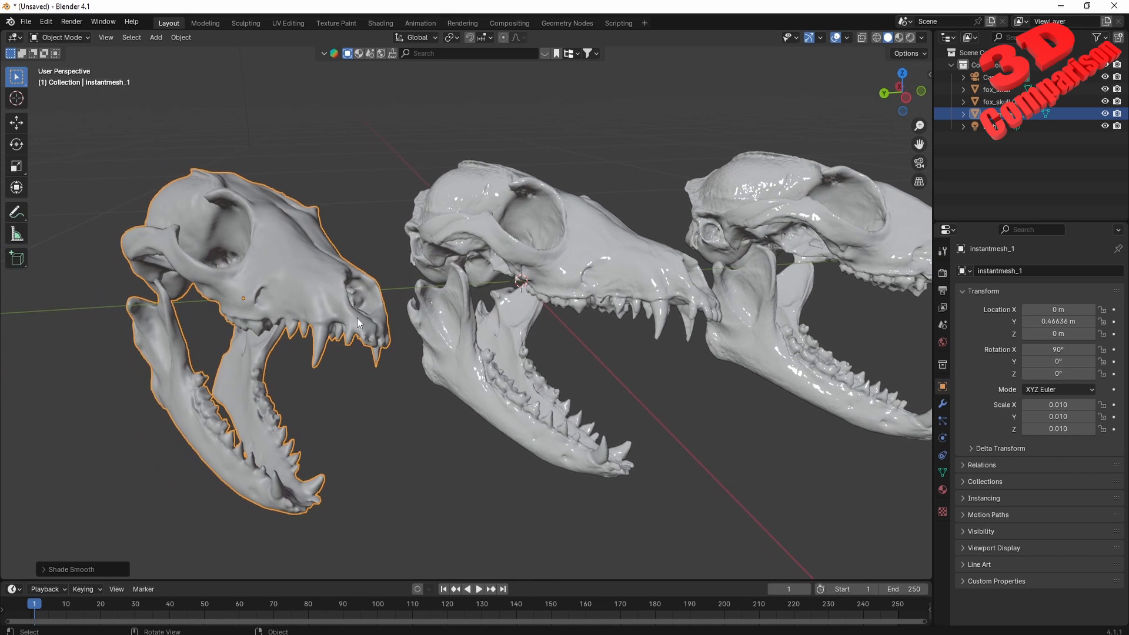
Turn on the wireframe overlay for all geometry and examine the quad flow on the instantmesh_1 skull up close.
scroll(318, 306, up, 2)
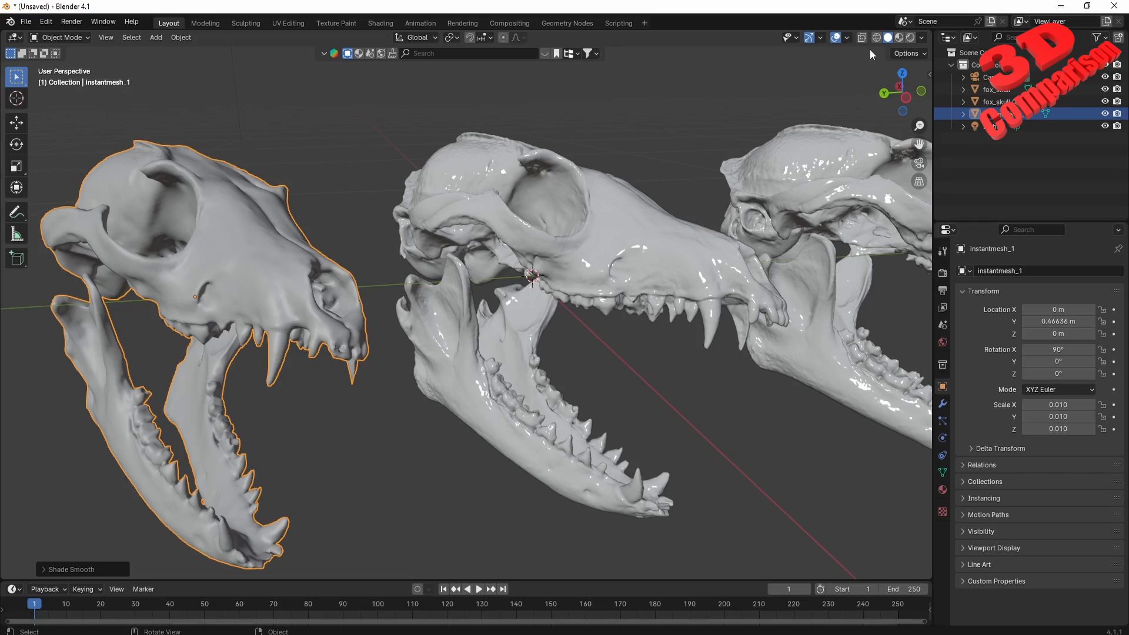
click(848, 37)
click(775, 246)
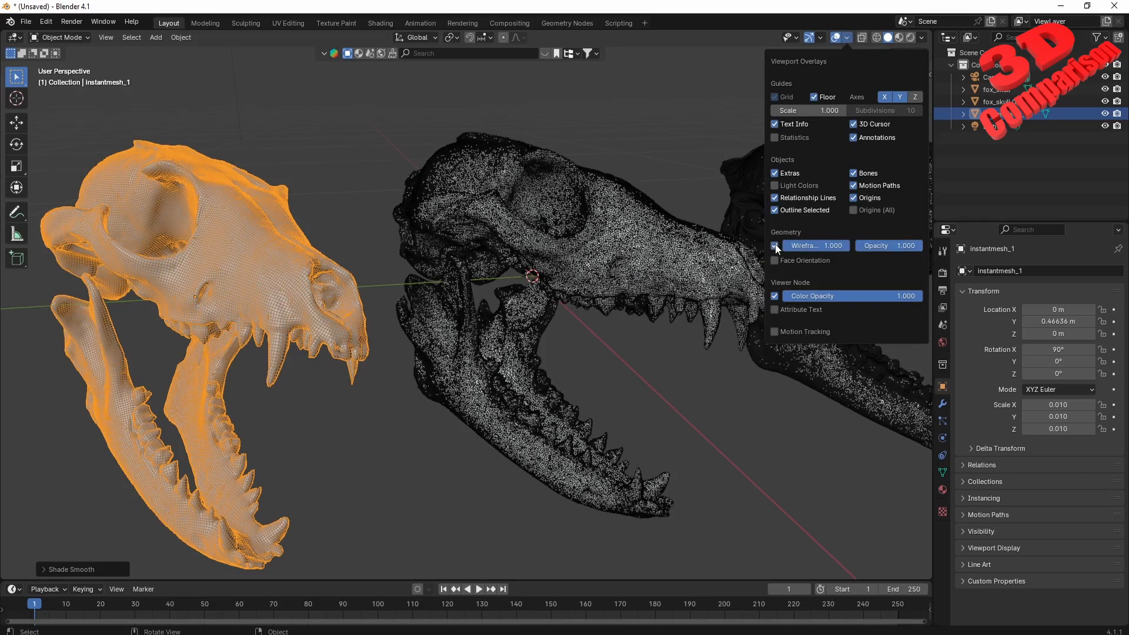
middle_drag(367, 411, 482, 351)
scroll(482, 352, up, 4)
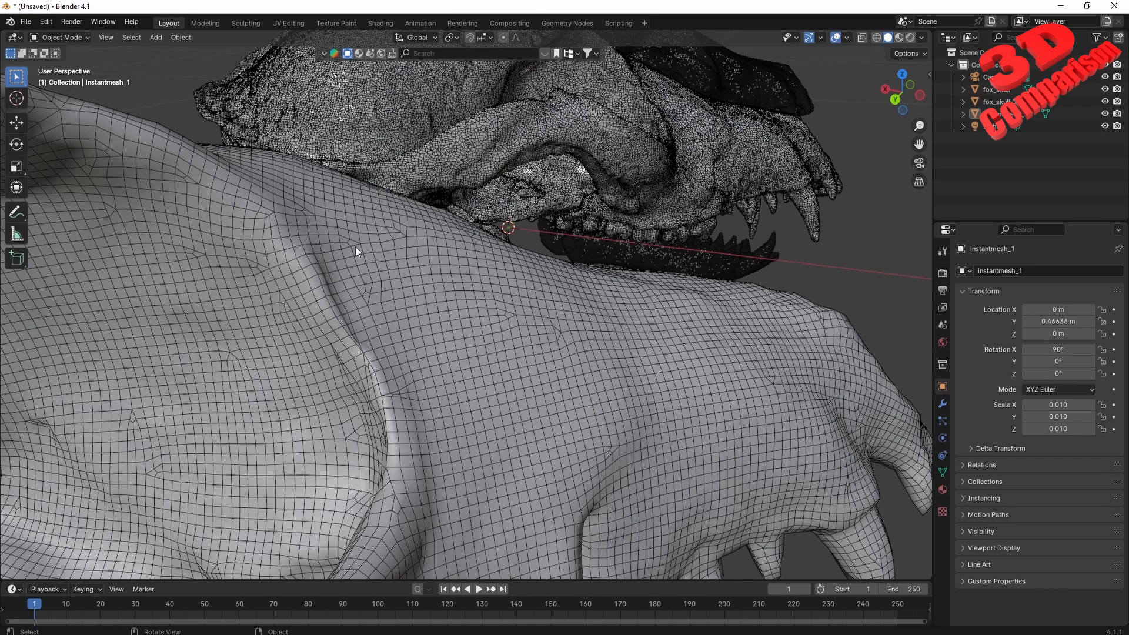
scroll(269, 276, up, 2)
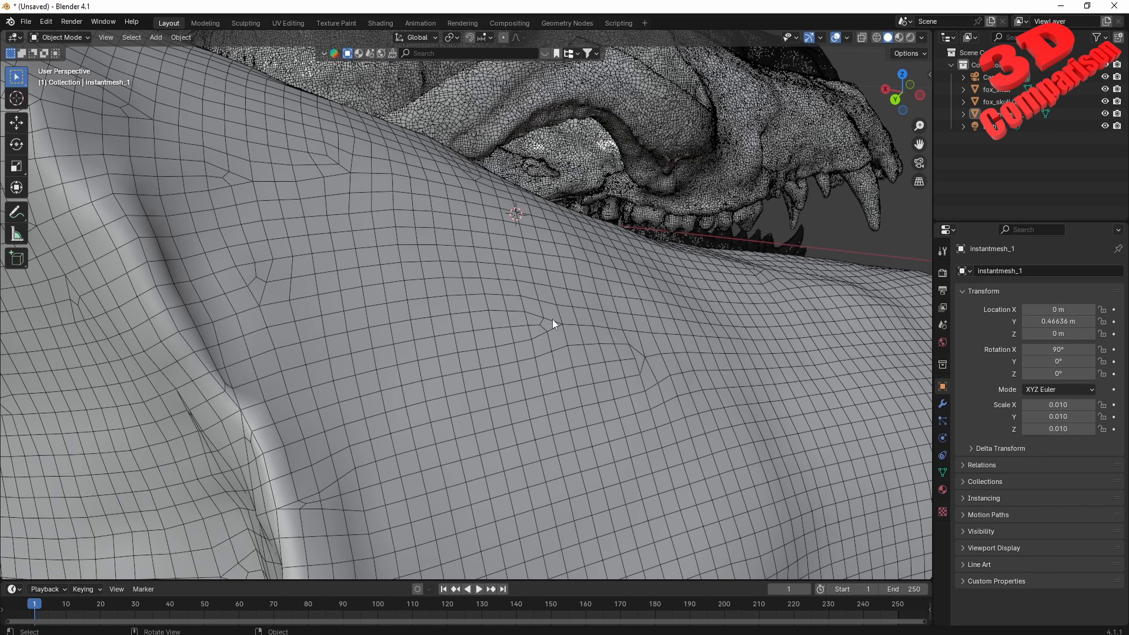
Inspect the edges around the irregular vertices of instantmesh_1 in Edit Mode, then return to Object Mode.
click(453, 248)
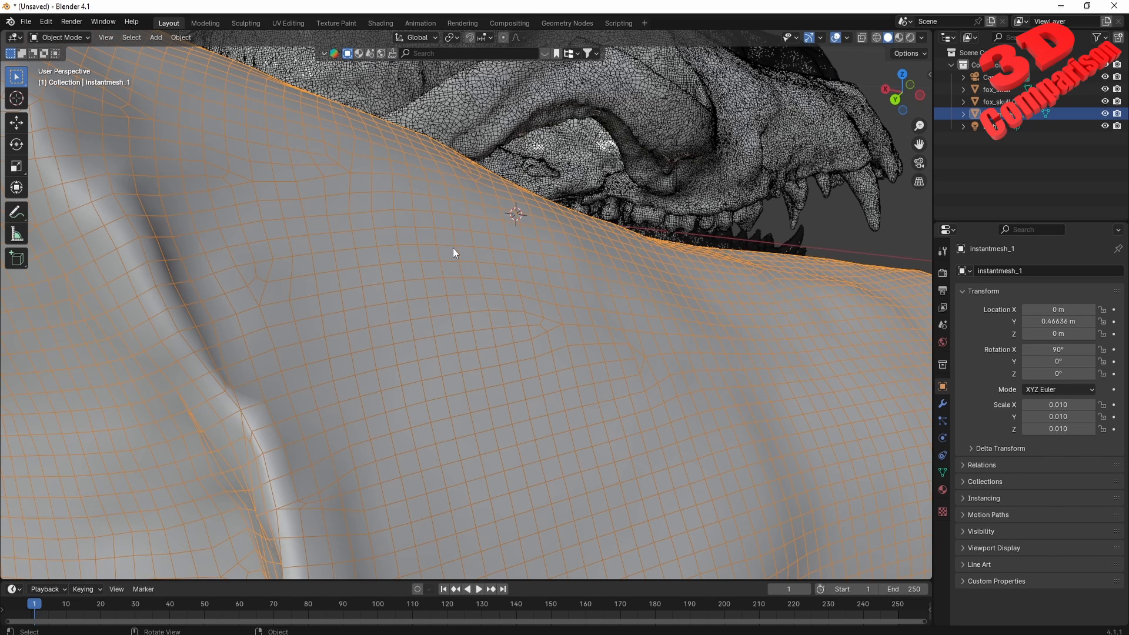
key(Tab)
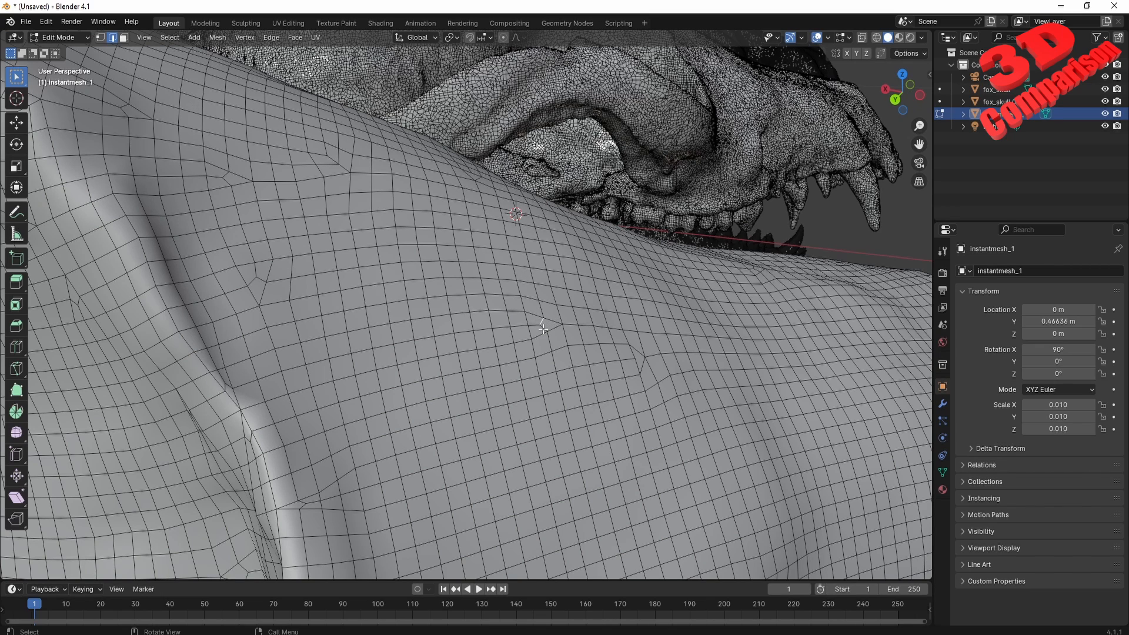
click(540, 324)
click(539, 347)
click(549, 346)
click(264, 288)
scroll(604, 210, down, 8)
middle_drag(575, 252, 549, 312)
key(Tab)
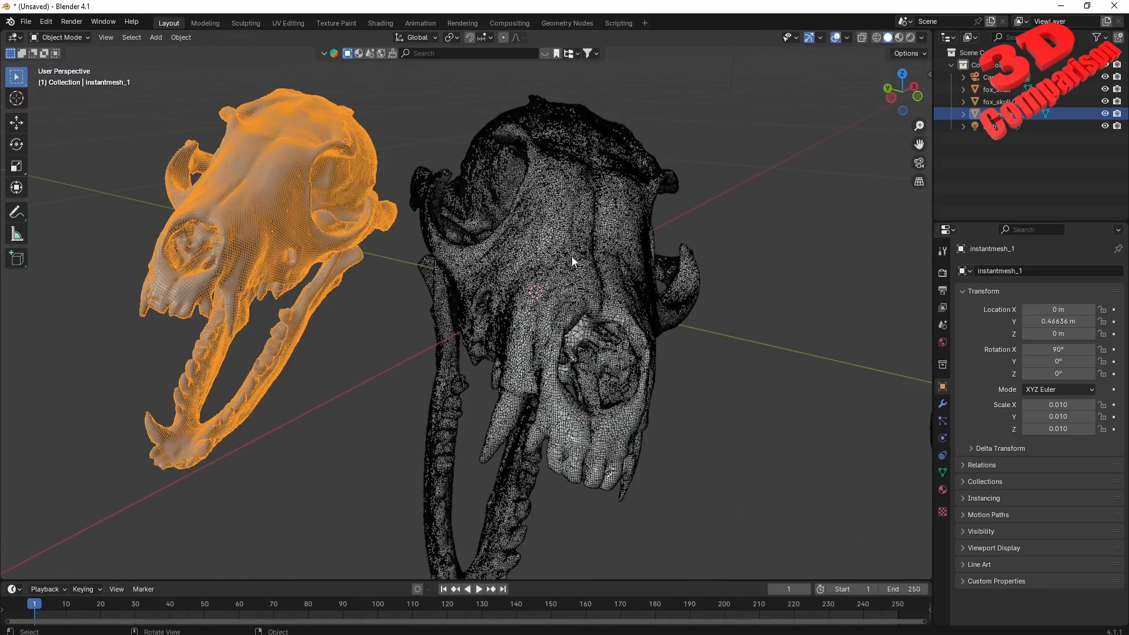
Examine the face layout of the fox_skull mesh around the eye socket in Edit Mode for comparison.
click(608, 242)
middle_drag(624, 252, 638, 297)
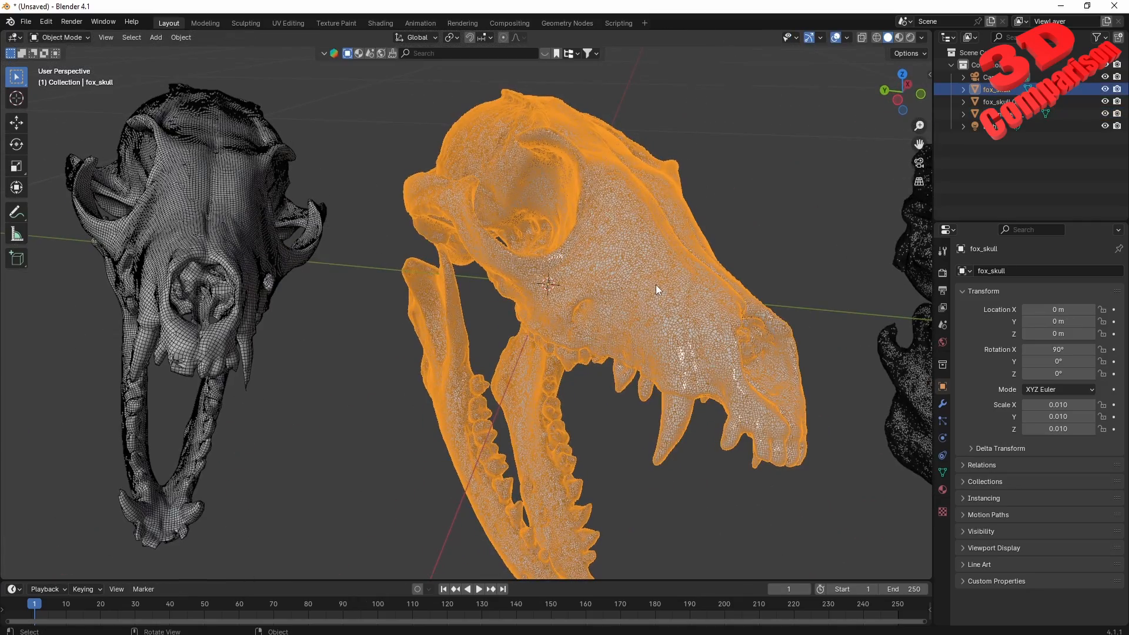
key(Tab)
scroll(636, 272, up, 6)
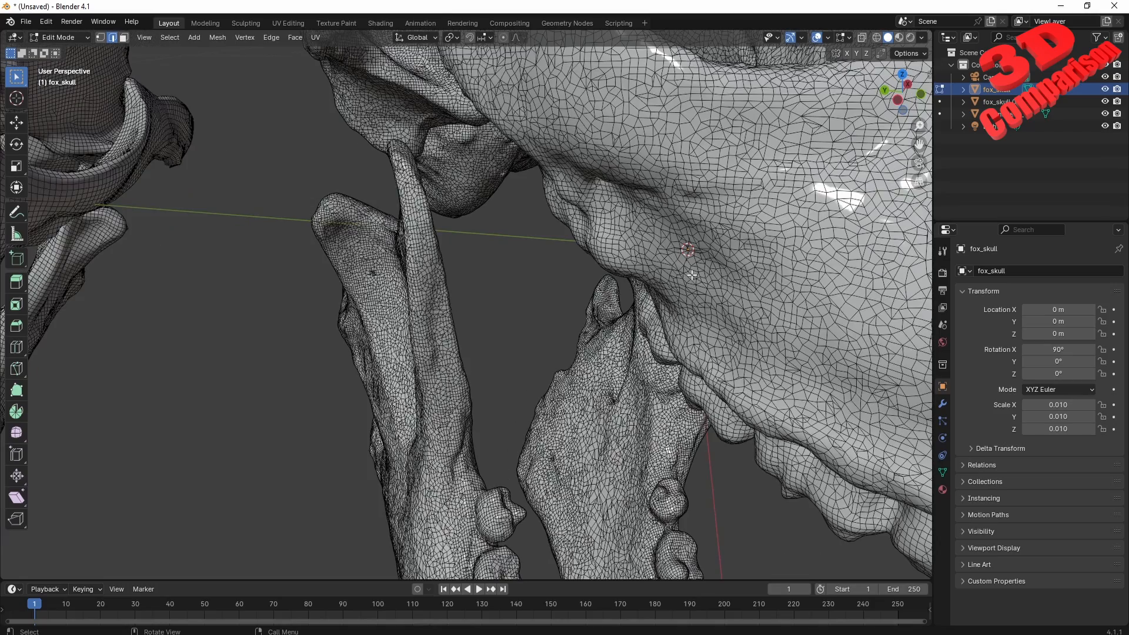
middle_drag(692, 275, 676, 282)
scroll(561, 319, up, 6)
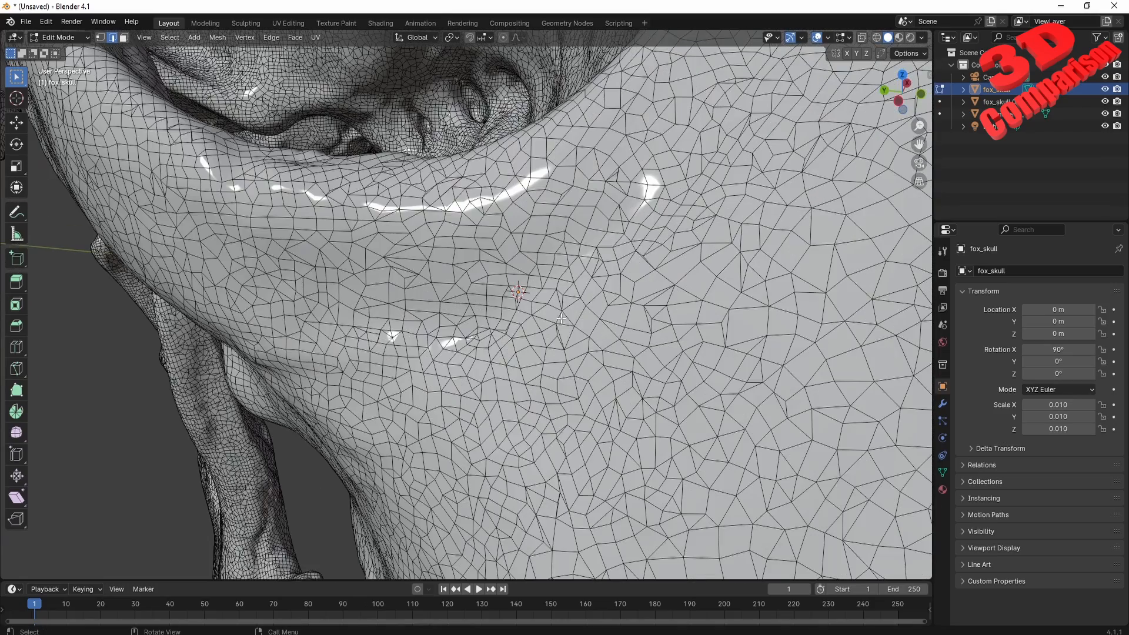
click(294, 38)
shift+click(480, 281)
scroll(511, 315, down, 7)
middle_drag(425, 312, 480, 396)
key(Tab)
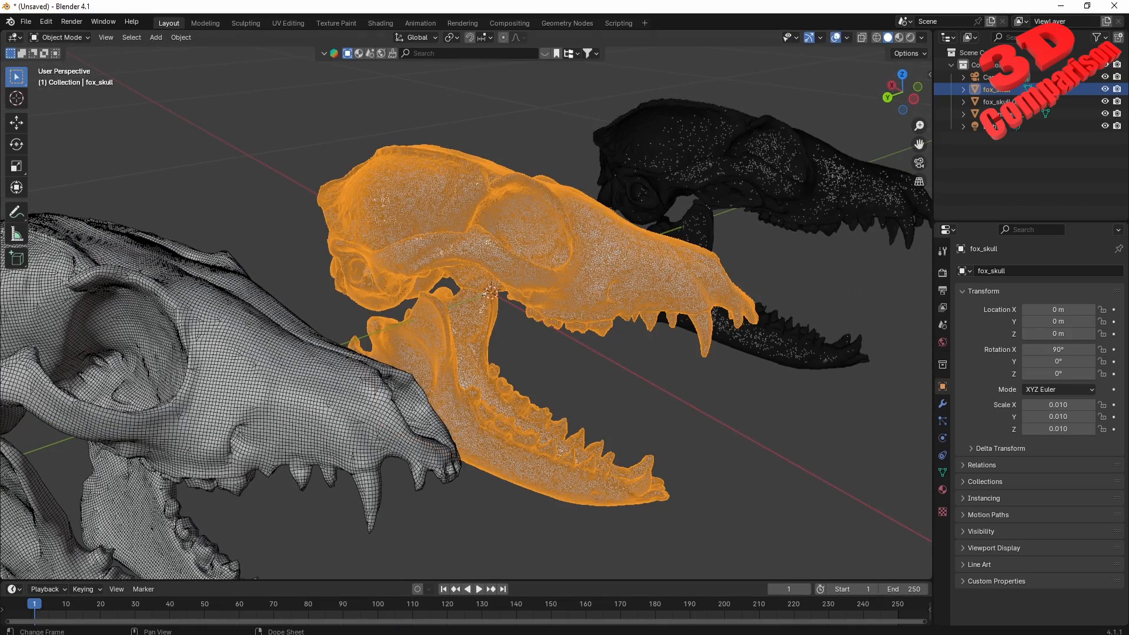
click(448, 599)
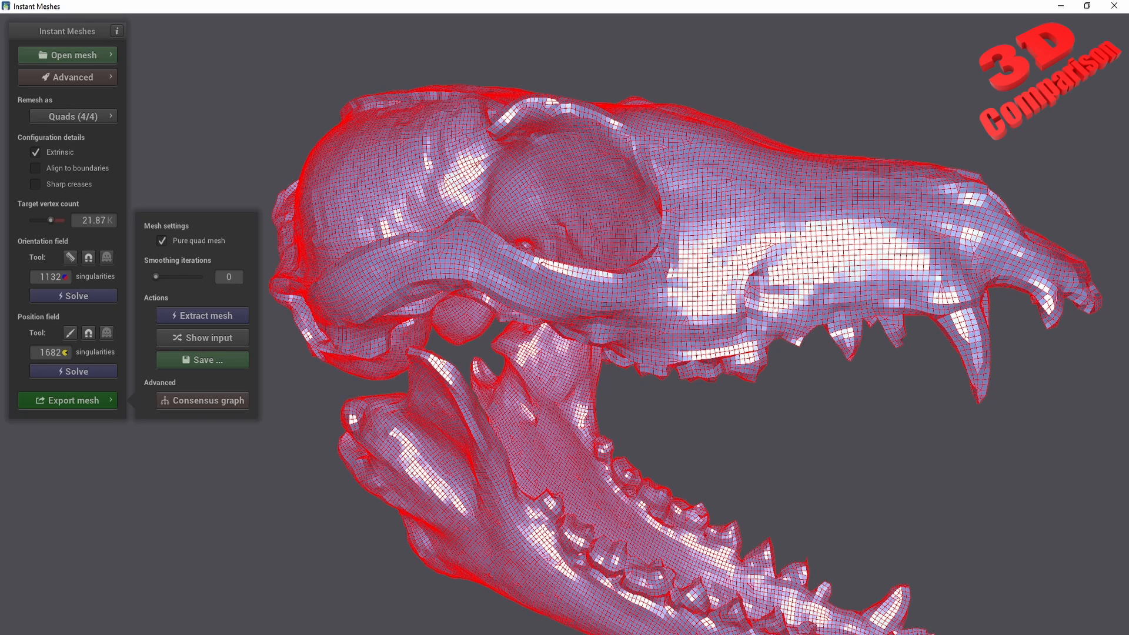
mouse_move(328, 634)
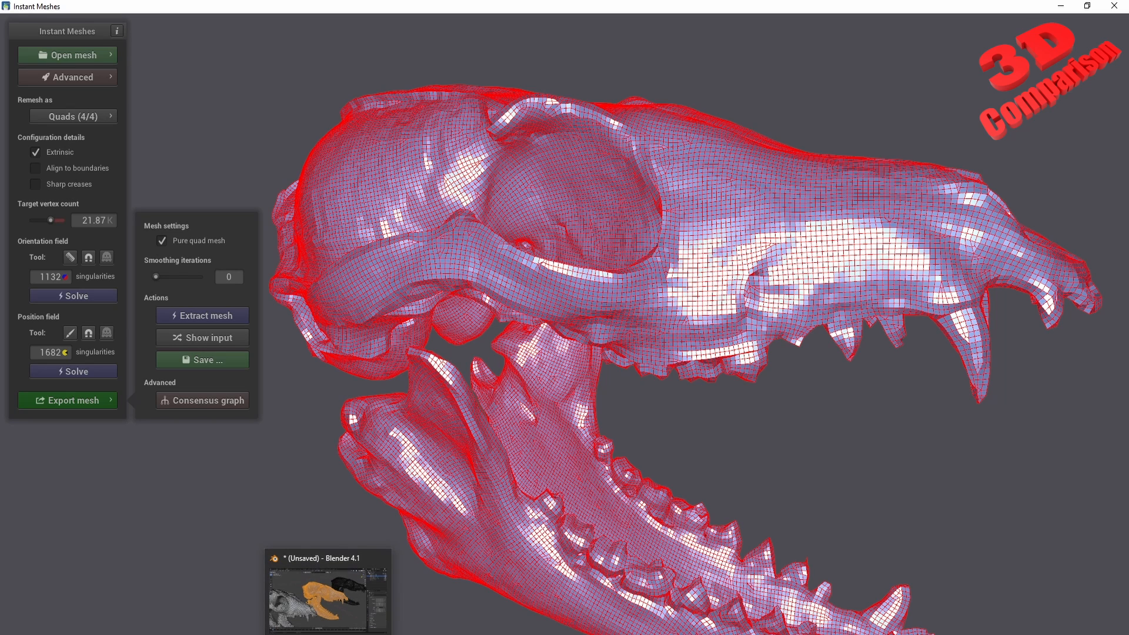
click(314, 600)
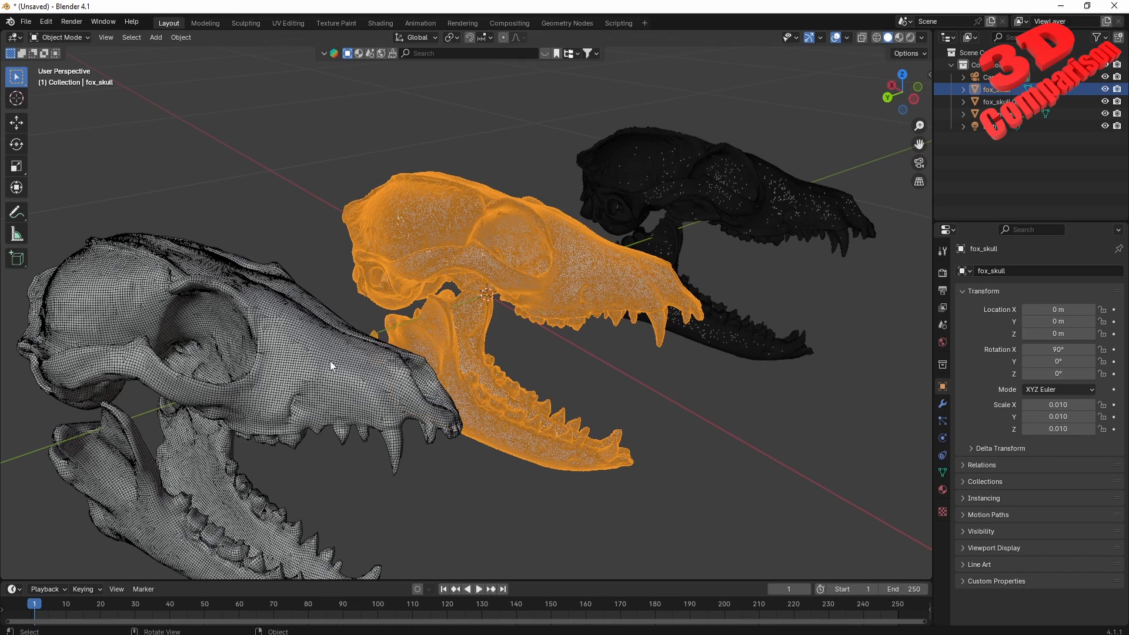
key(Tab)
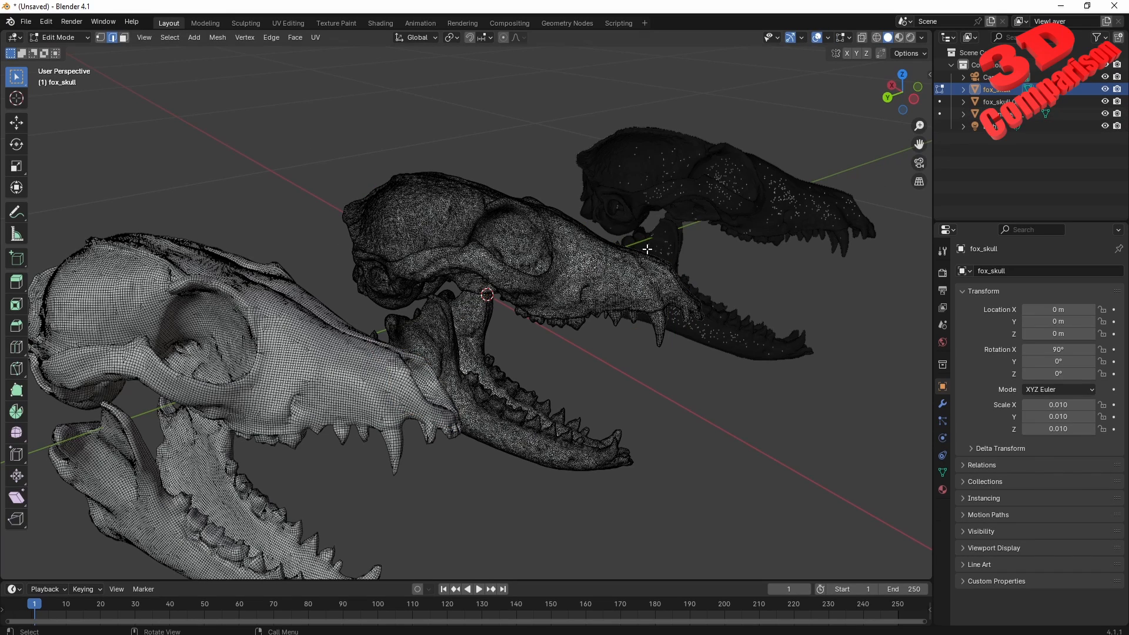
key(Tab)
Add a Catmull-Clark Subdivision modifier to the instantmesh_1 skull with viewport level 2 and show its modifier settings.
click(286, 318)
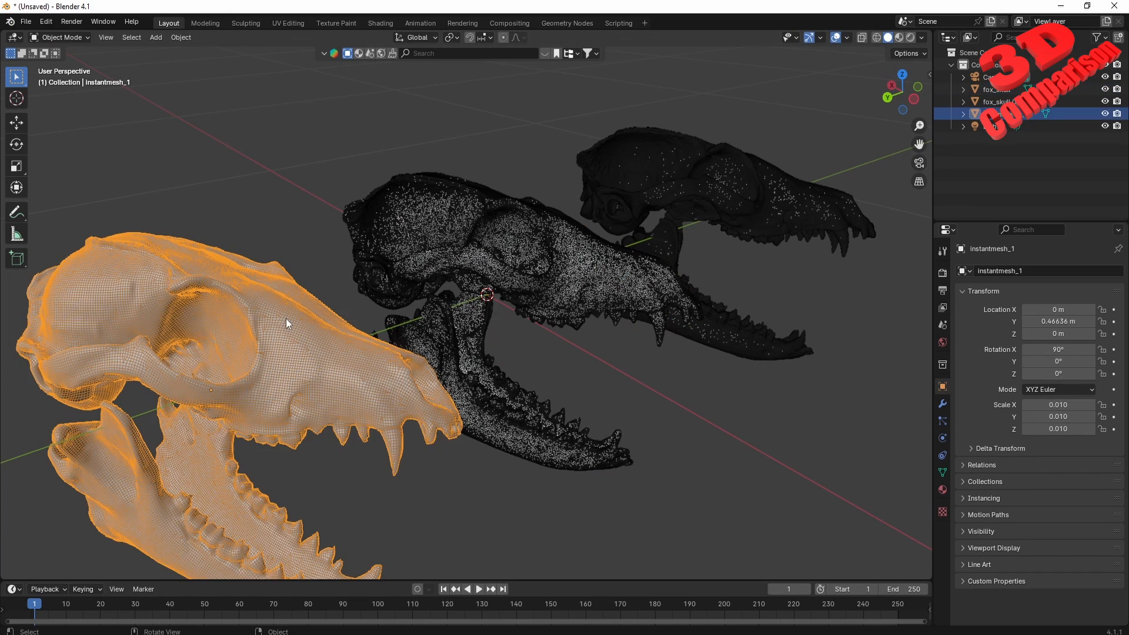
middle_drag(324, 374, 492, 249)
scroll(493, 249, up, 5)
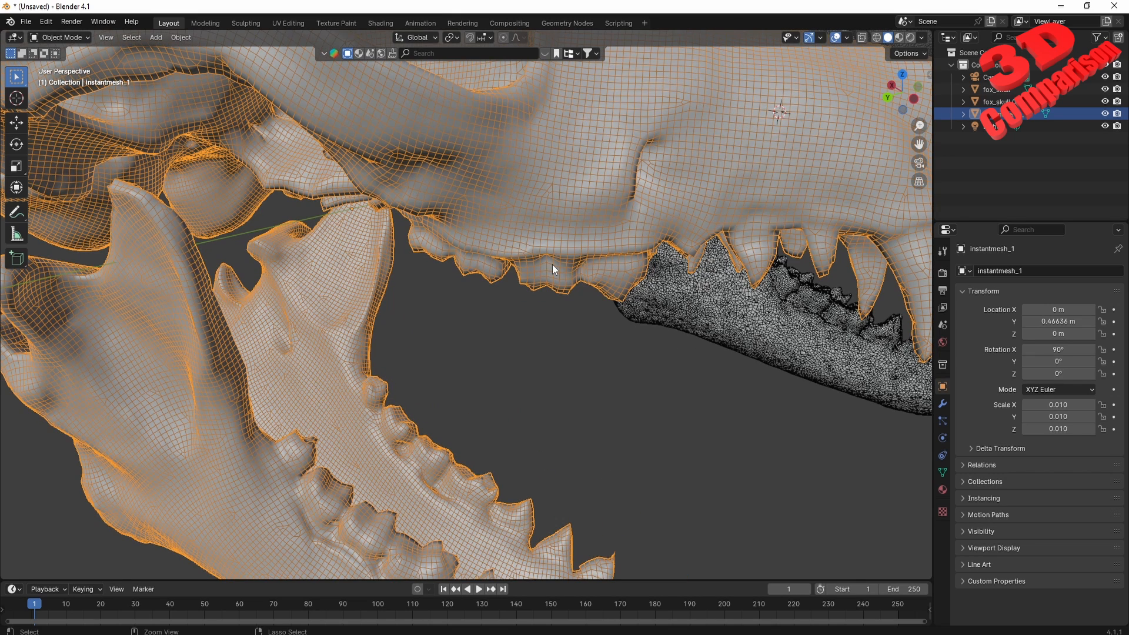
key(ctrl+1)
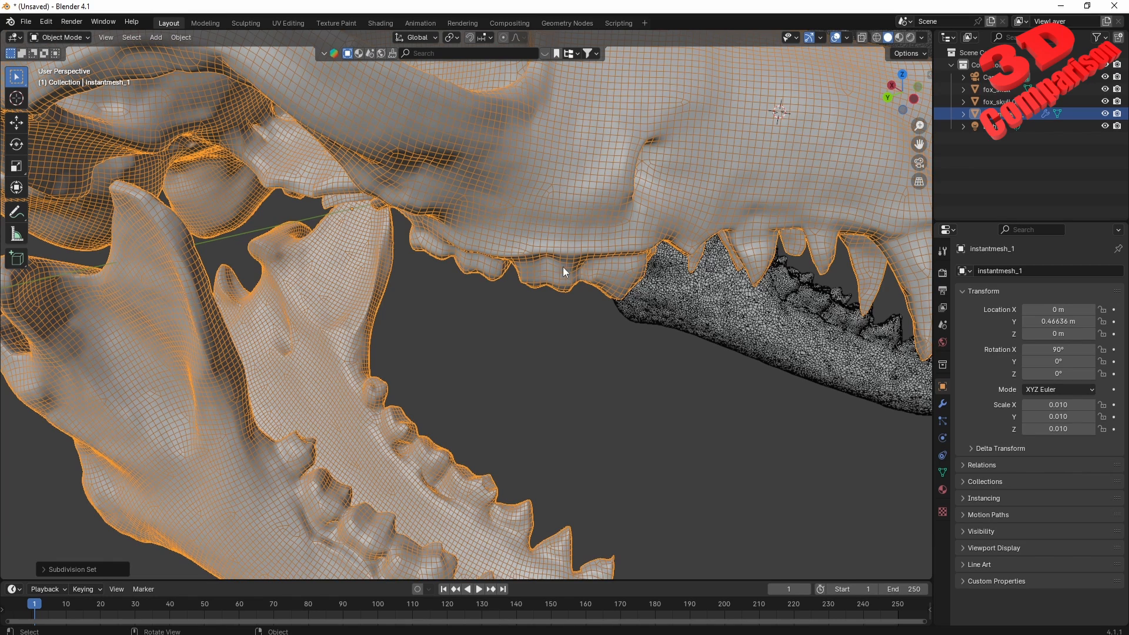
click(945, 404)
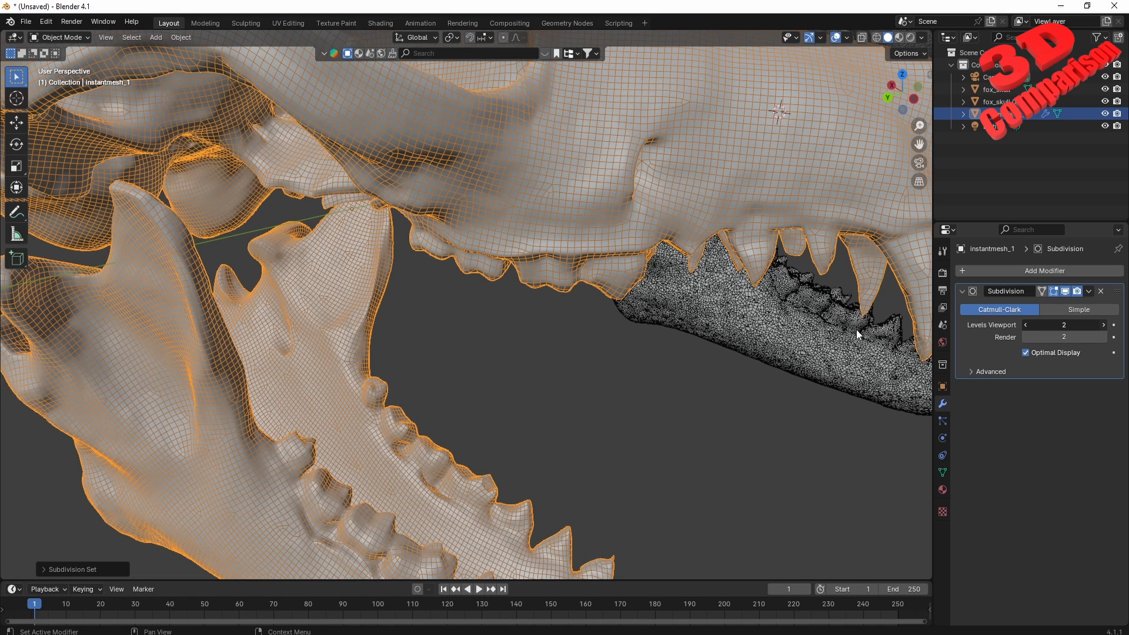
Set the Subdivision modifier's viewport level to 3 on instantmesh_1 and examine the quads around the upper teeth.
key(ctrl+3)
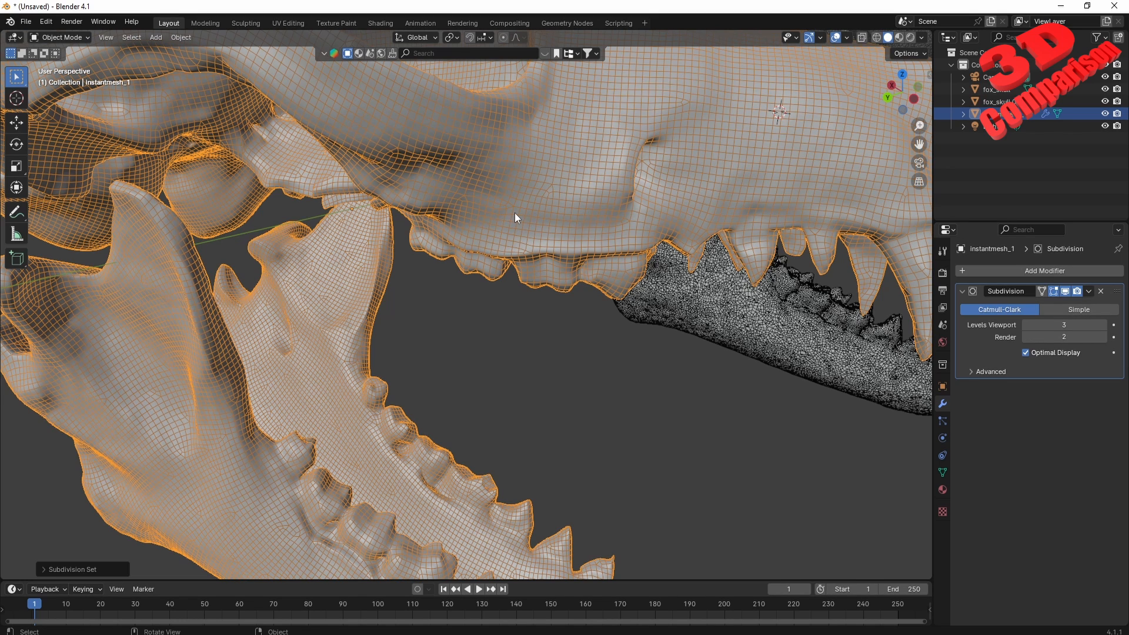
scroll(530, 249, down, 3)
scroll(530, 249, up, 6)
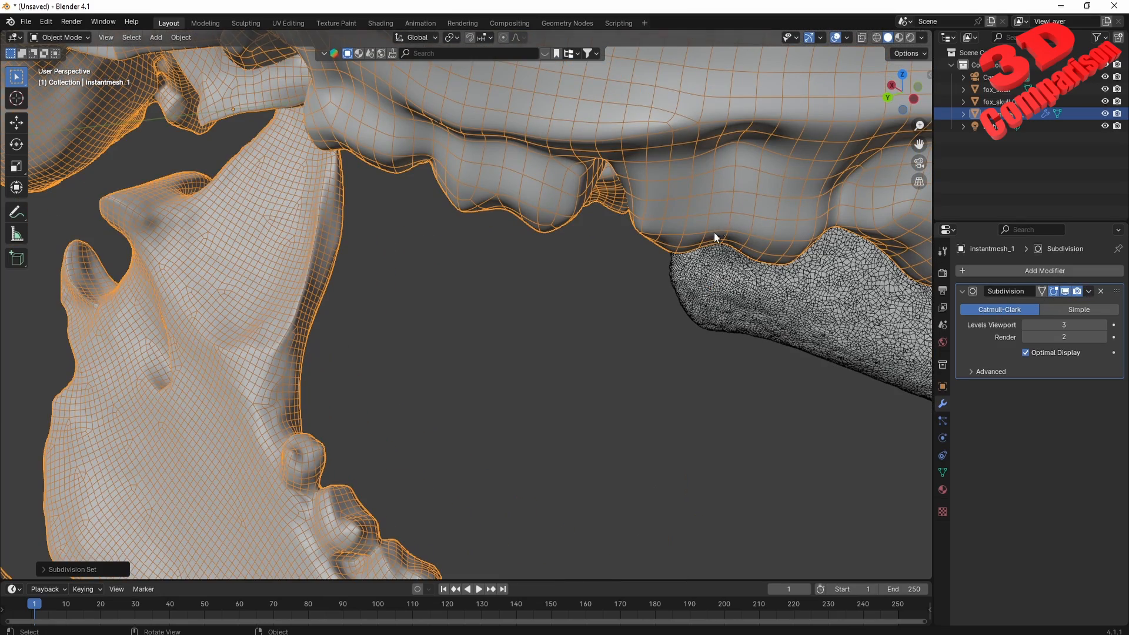
scroll(713, 239, down, 4)
Turn on the scene statistics overlay and apply the instantmesh_1 Subdivision modifier at viewport level 4.
click(849, 36)
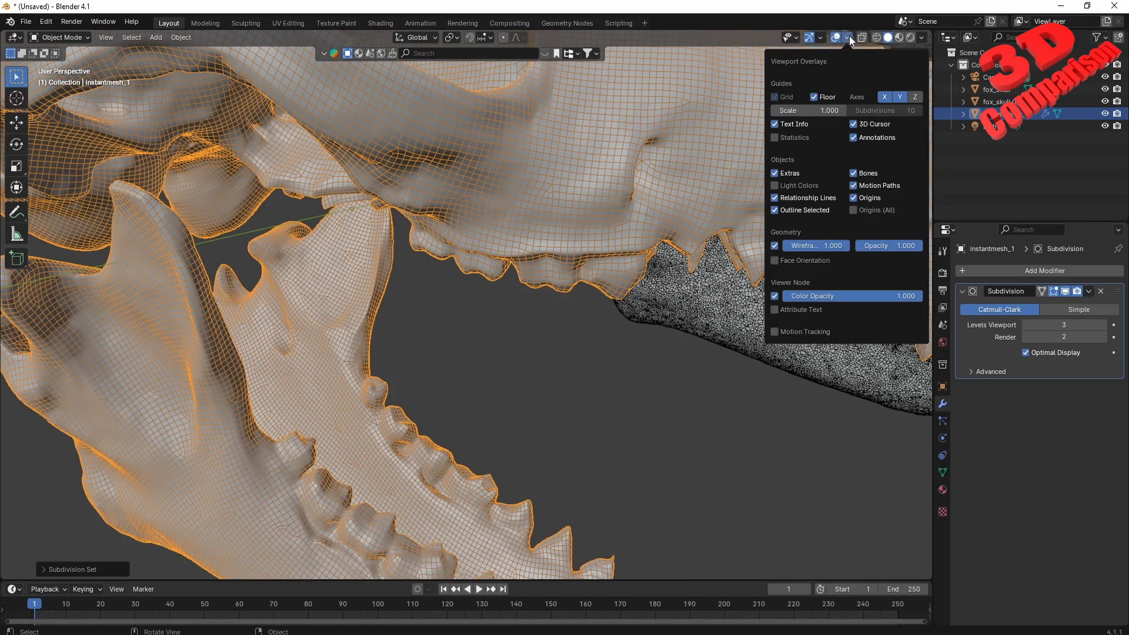
click(790, 138)
scroll(528, 372, down, 6)
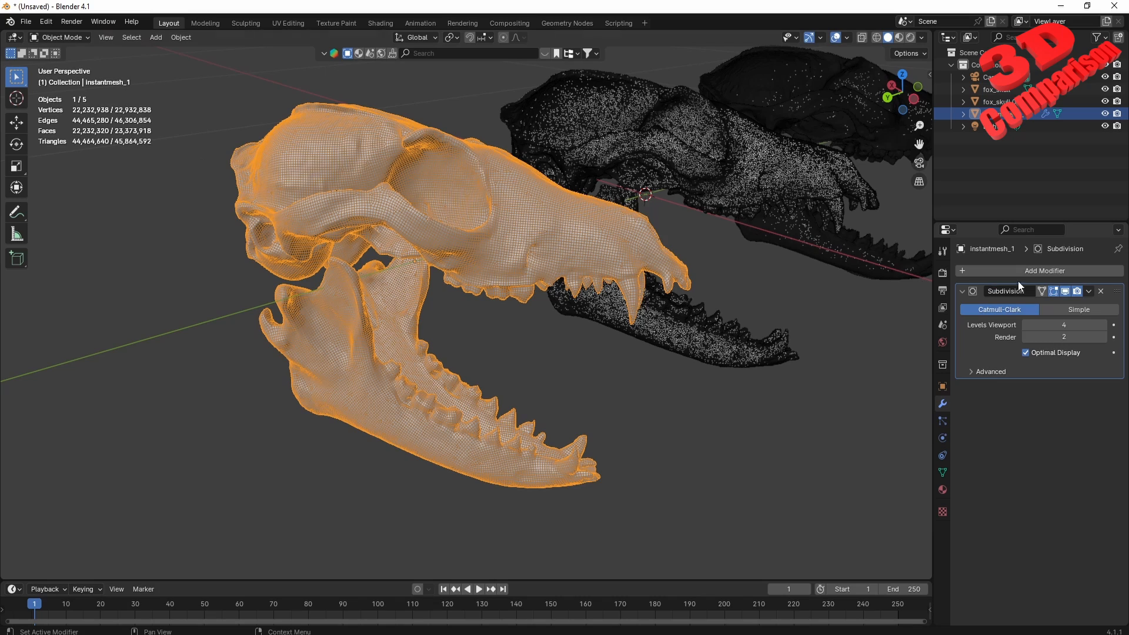
click(1089, 291)
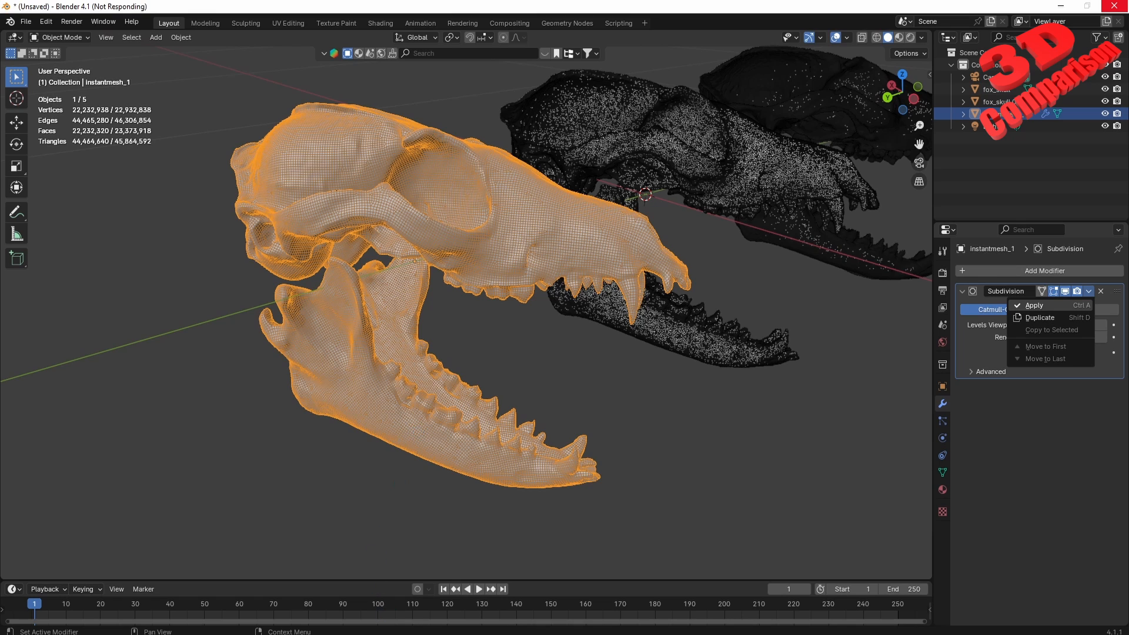
Switch to Instant Meshes, raise the target vertex count to 127.82K, and return to Blender.
mouse_move(386, 634)
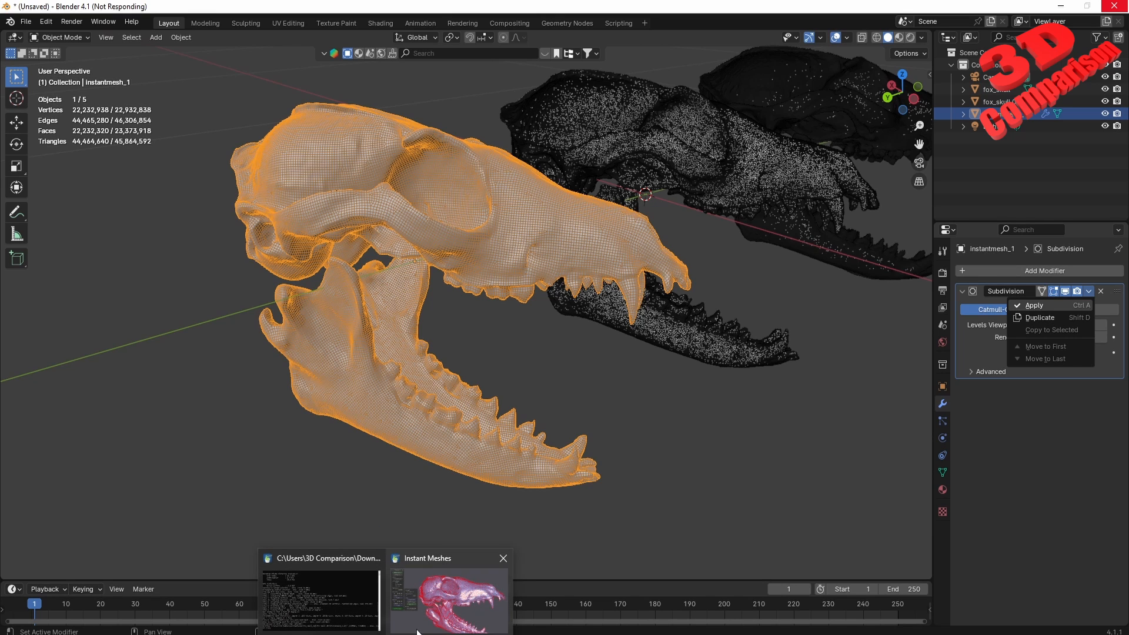
click(436, 604)
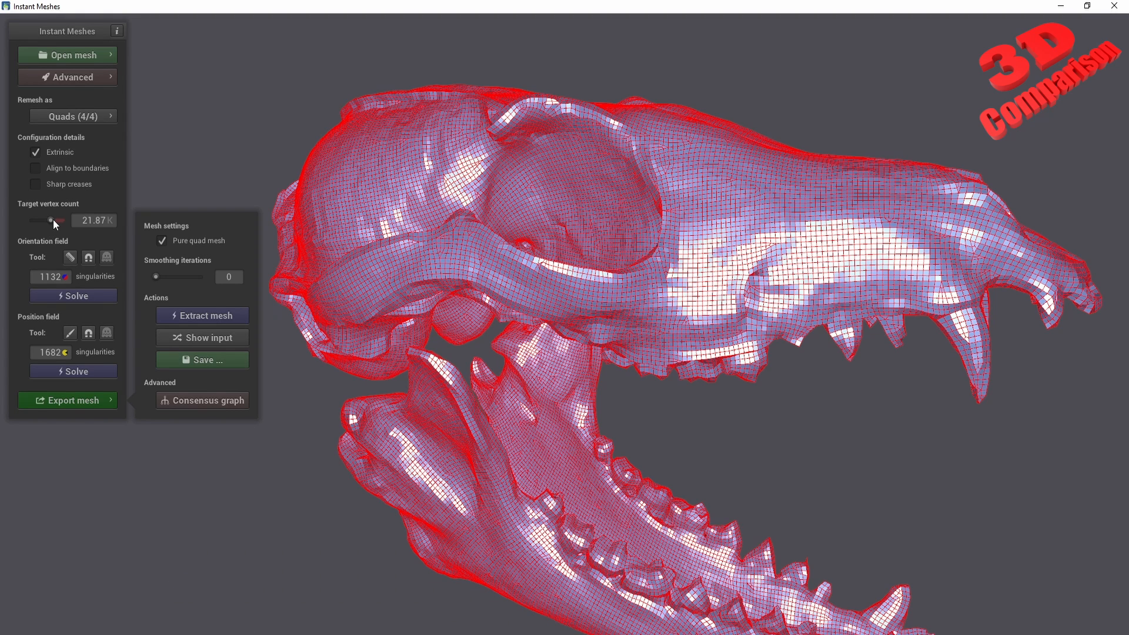
drag(53, 220, 58, 222)
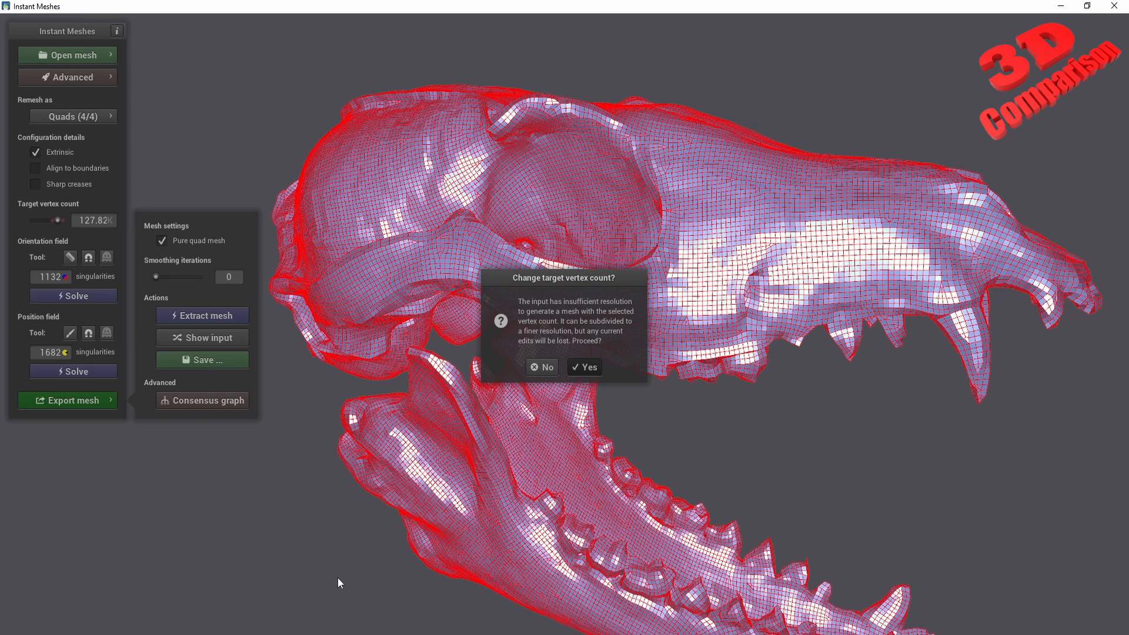
mouse_move(330, 634)
click(347, 612)
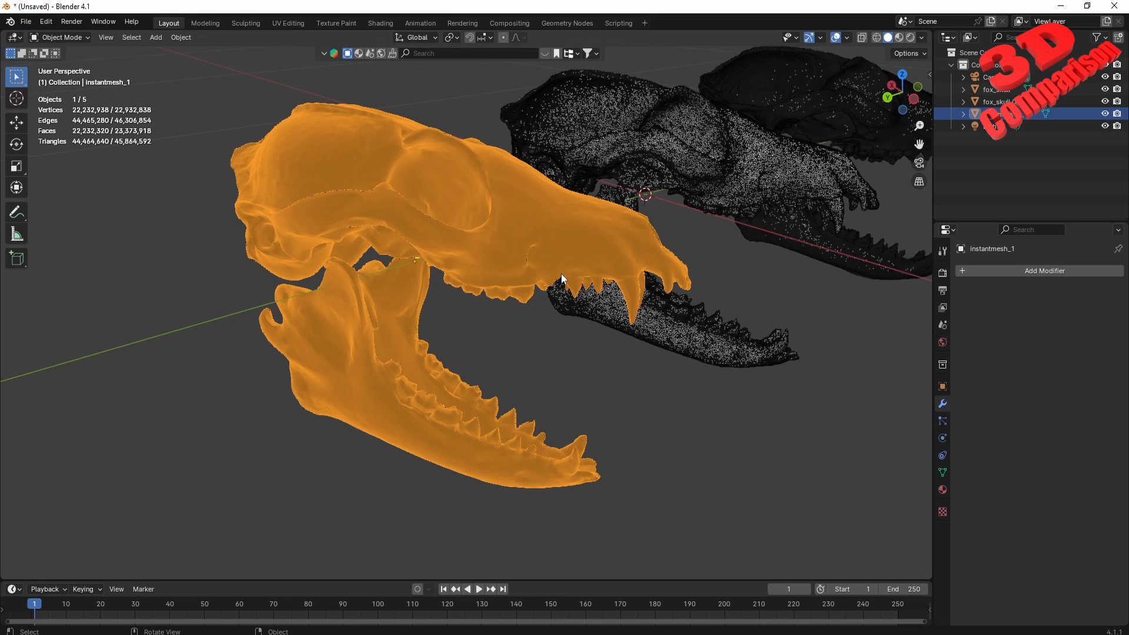
Examine the dense quad wireframe of the subdivided instantmesh_1 skull up close, from the jaw to the teeth.
scroll(561, 273, down, 2)
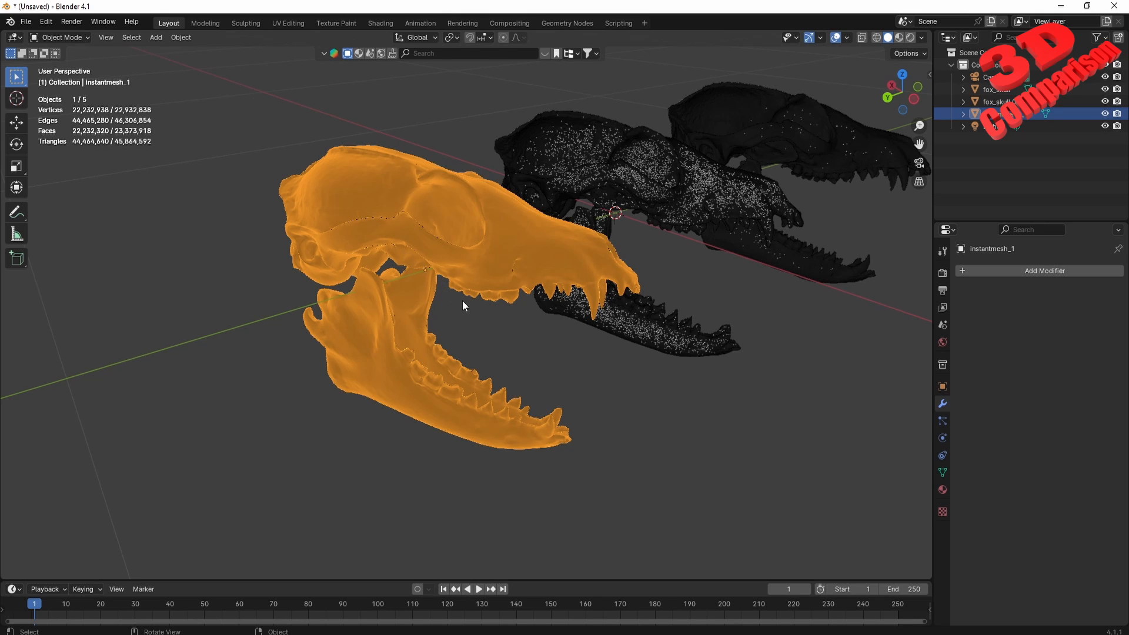
scroll(516, 260, up, 5)
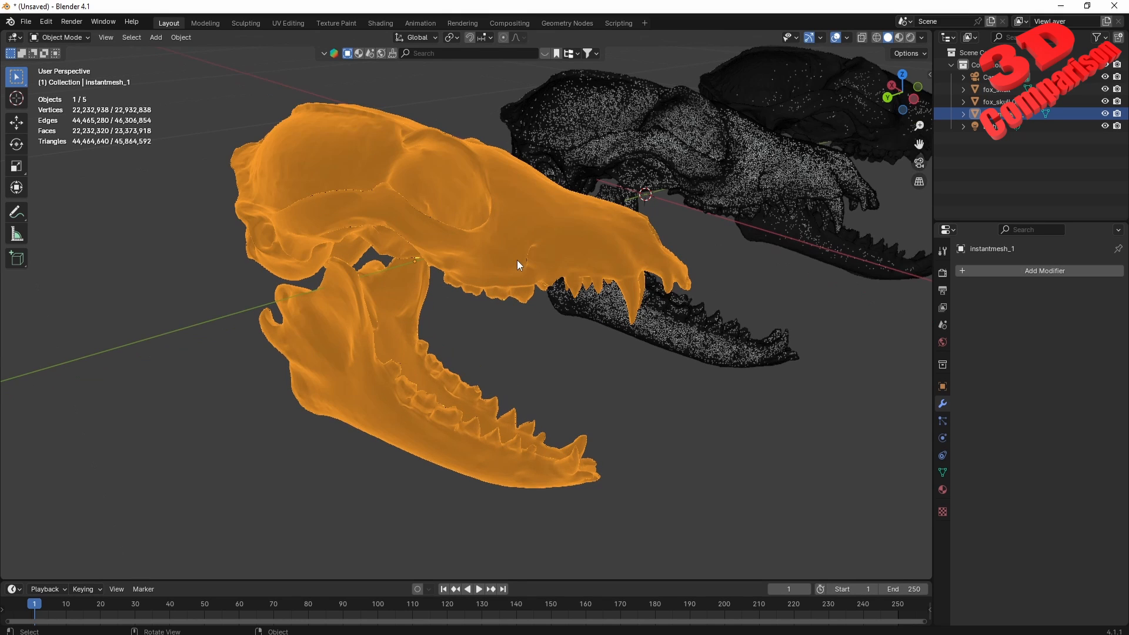
scroll(517, 260, up, 3)
middle_drag(517, 260, 436, 344)
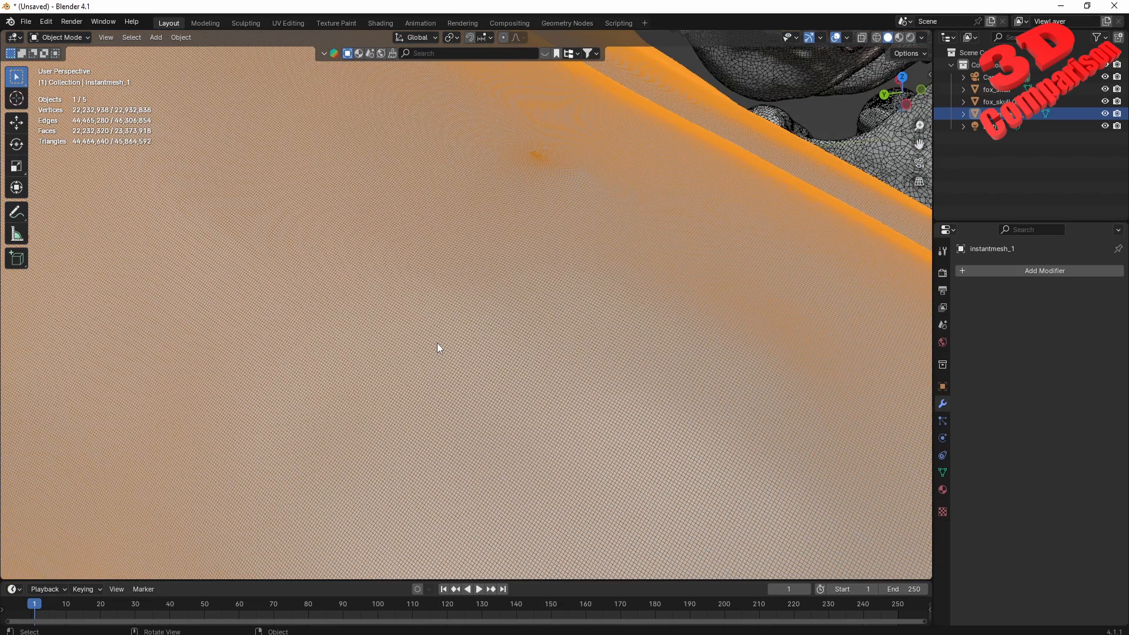
scroll(436, 343, down, 3)
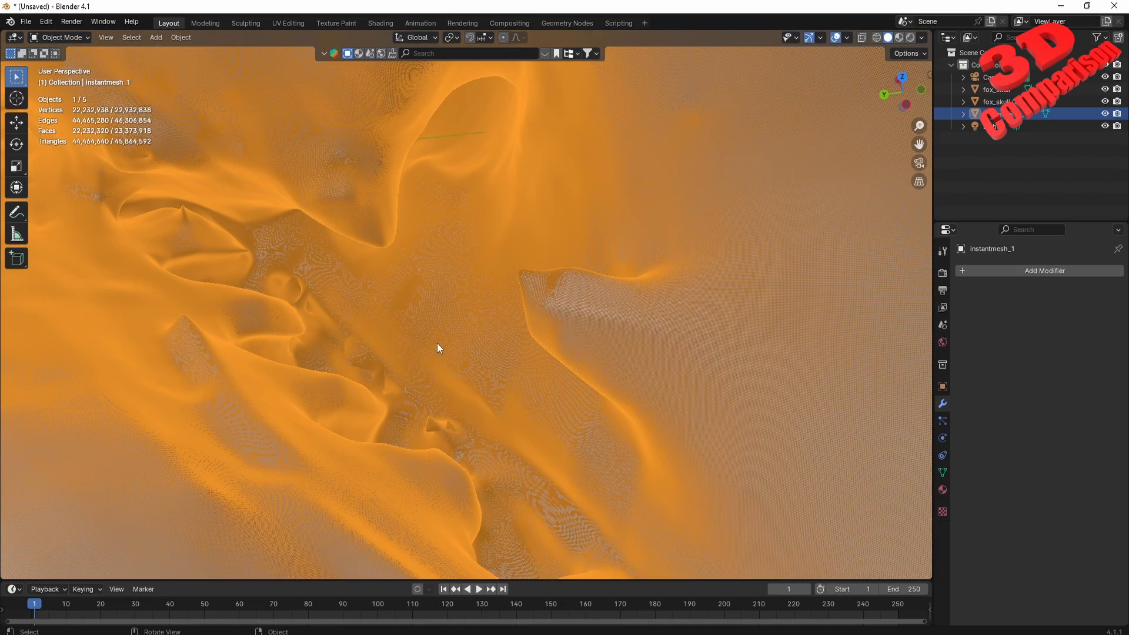
scroll(437, 345, up, 3)
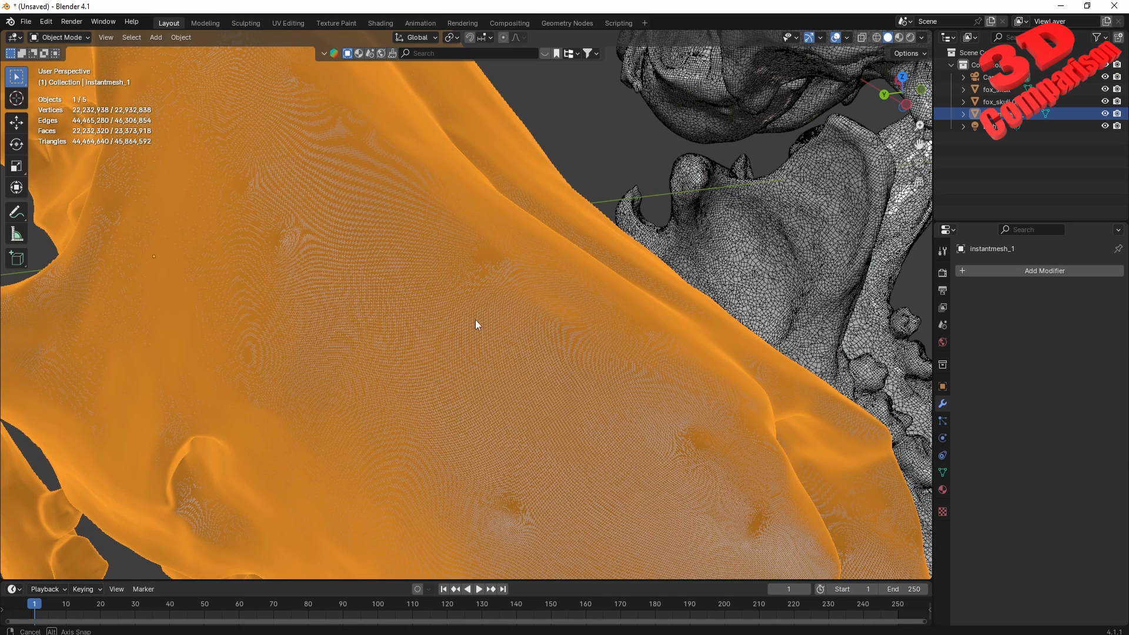
middle_drag(476, 321, 541, 296)
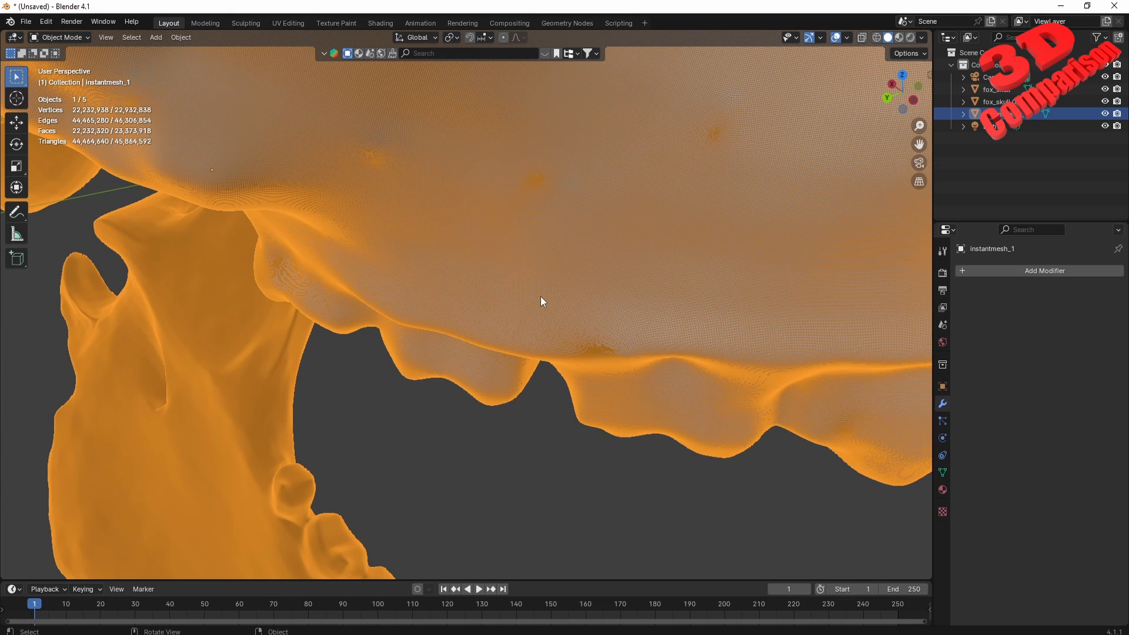
scroll(487, 354, up, 5)
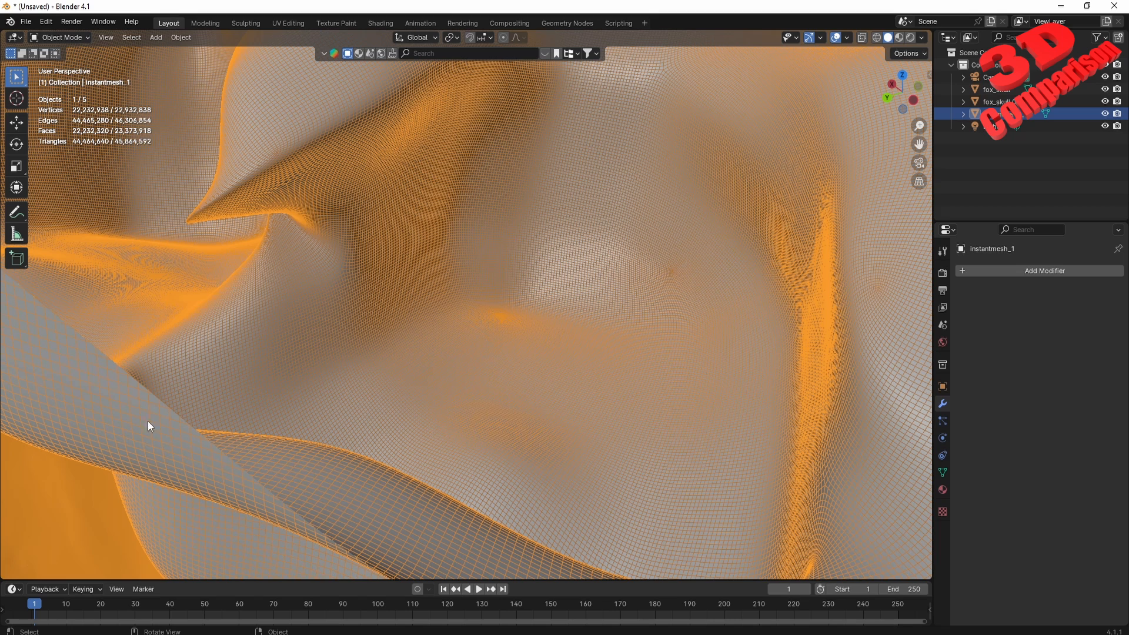
scroll(465, 393, down, 8)
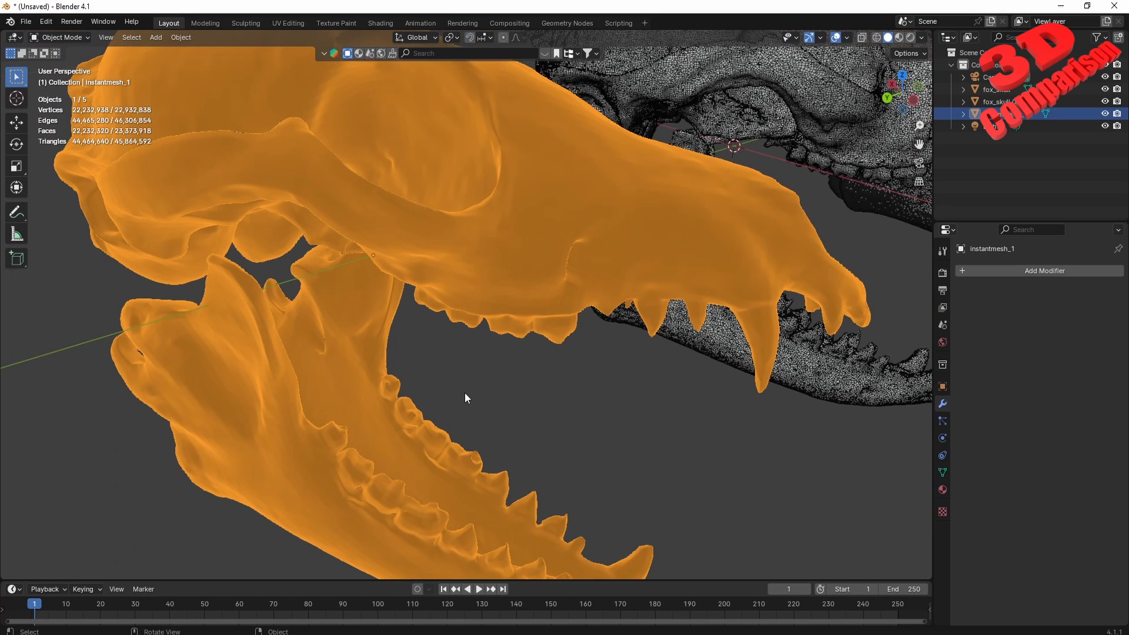
scroll(464, 393, down, 3)
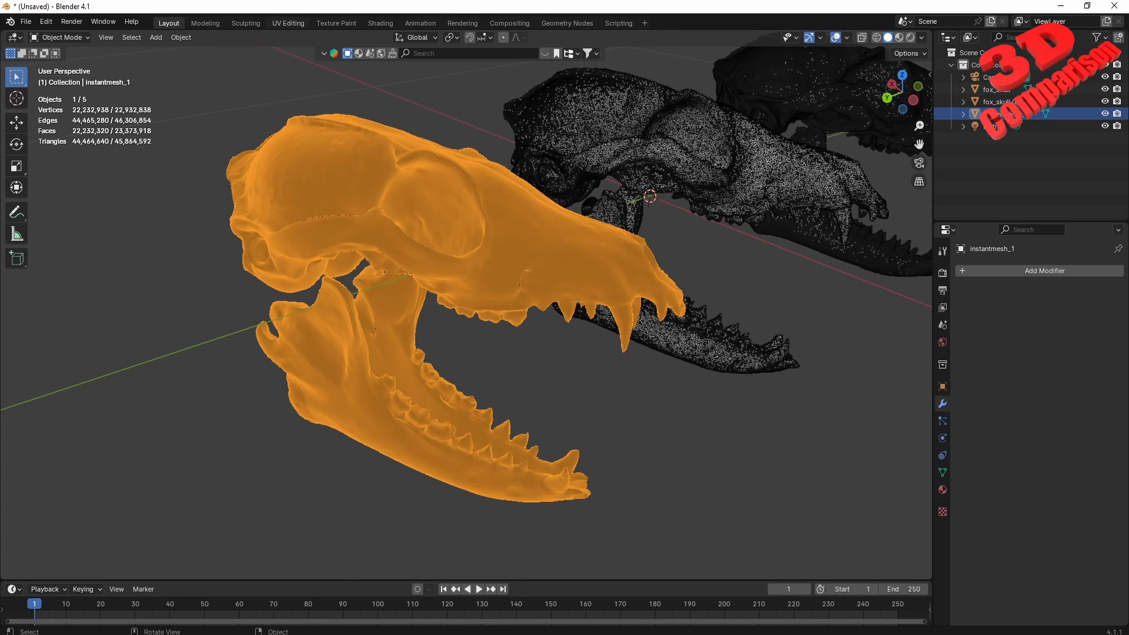
Return to Instant Meshes and solve the orientation and position fields for the 127.82K vertex target.
click(441, 600)
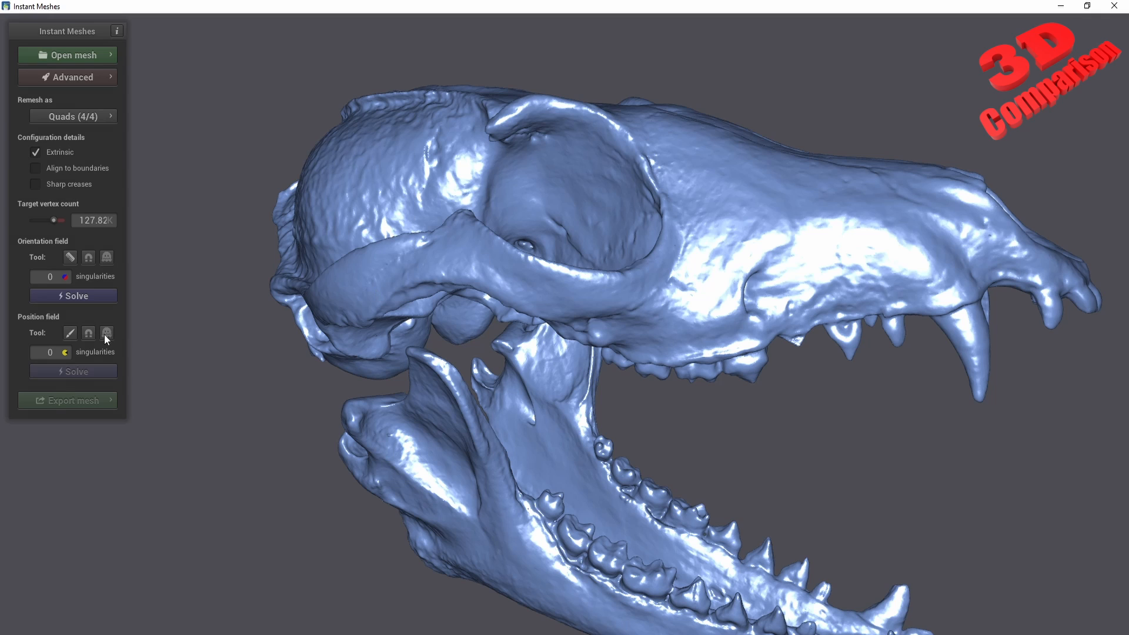
click(86, 296)
click(81, 372)
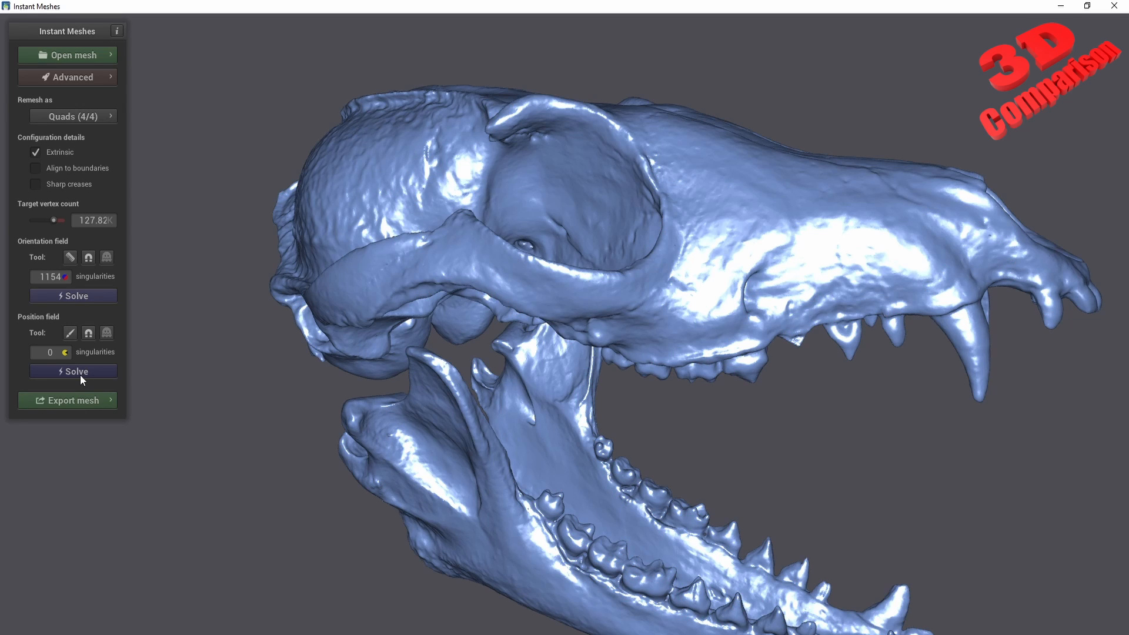
Enable pure quad mesh in the export settings and extract the mesh.
click(80, 406)
click(163, 241)
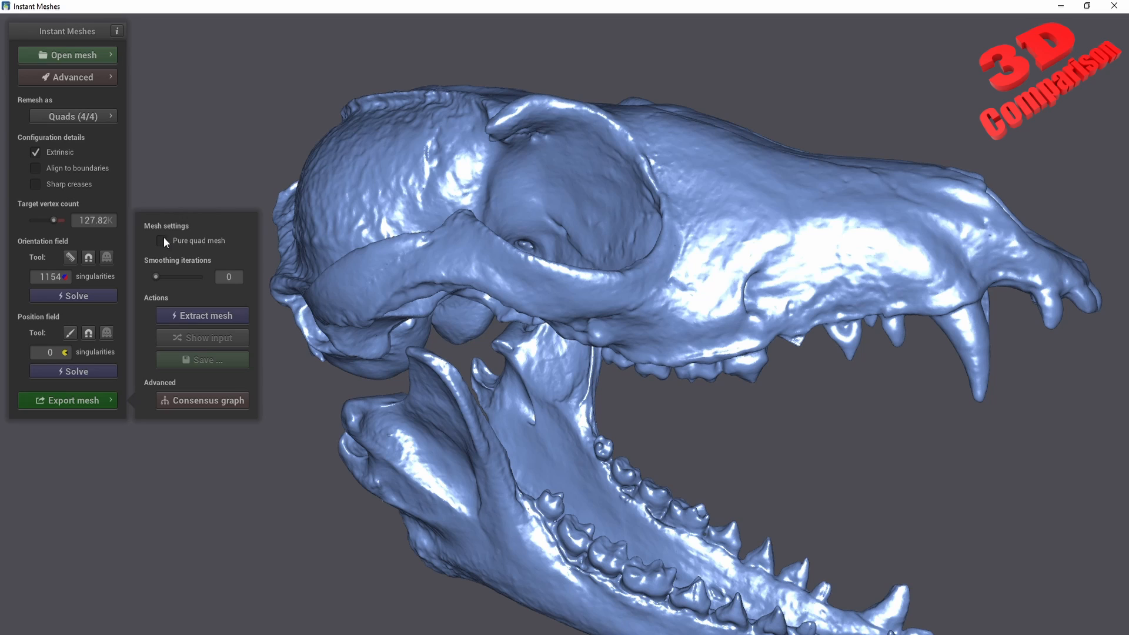
click(207, 321)
Try to save the extracted mesh as instantmesh_2 without a file extension.
click(221, 365)
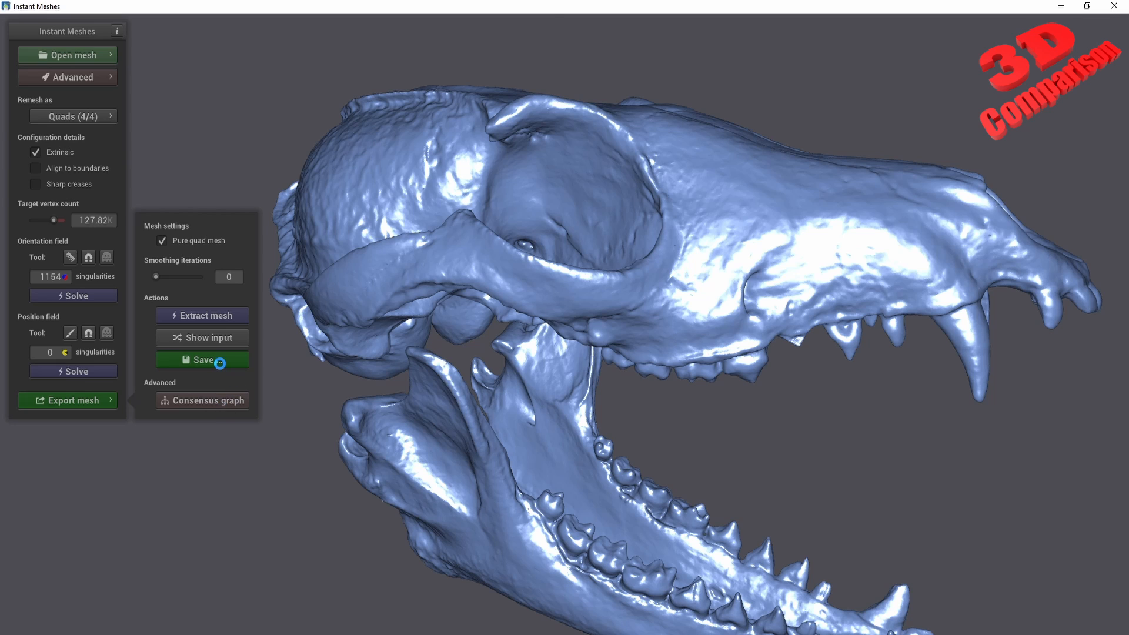
click(212, 116)
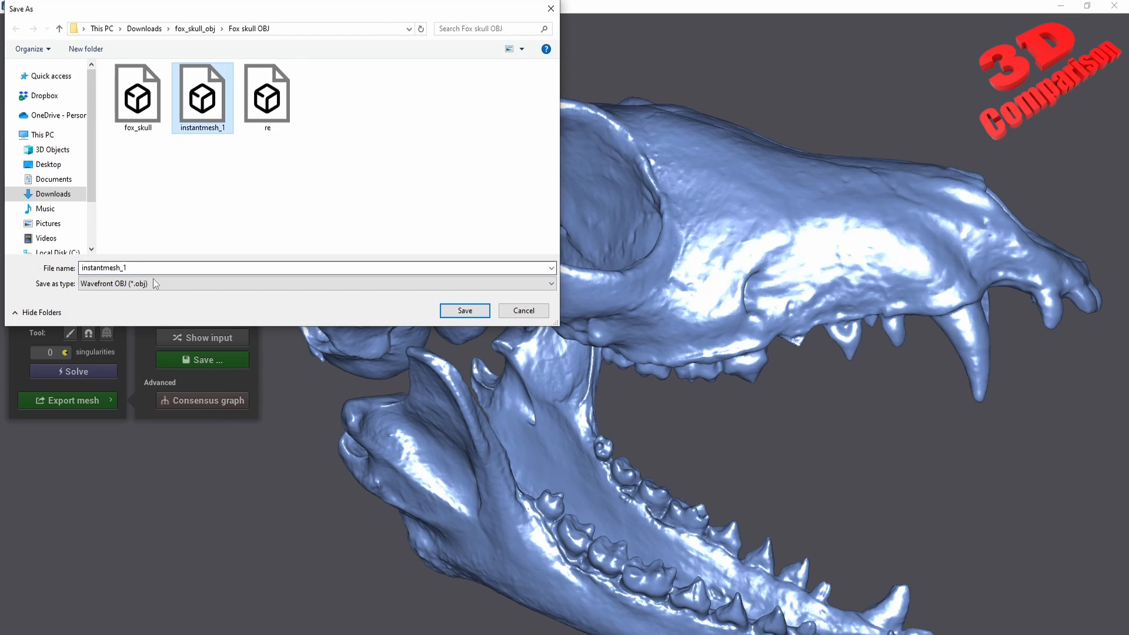
click(152, 267)
click(145, 267)
key(BackSpace)
text(2)
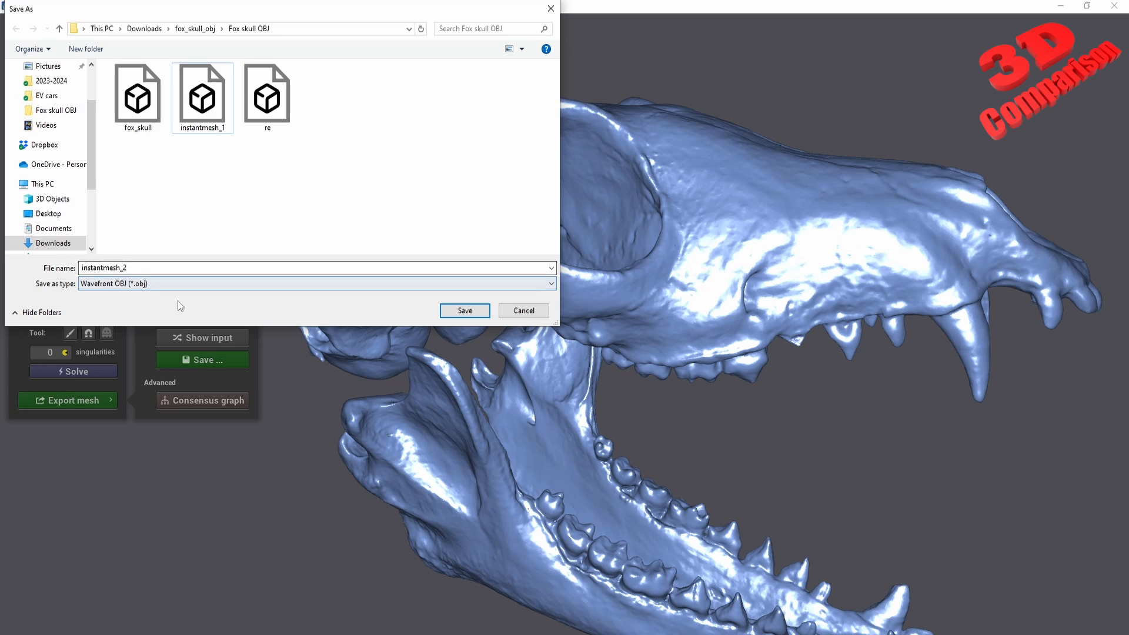
click(465, 312)
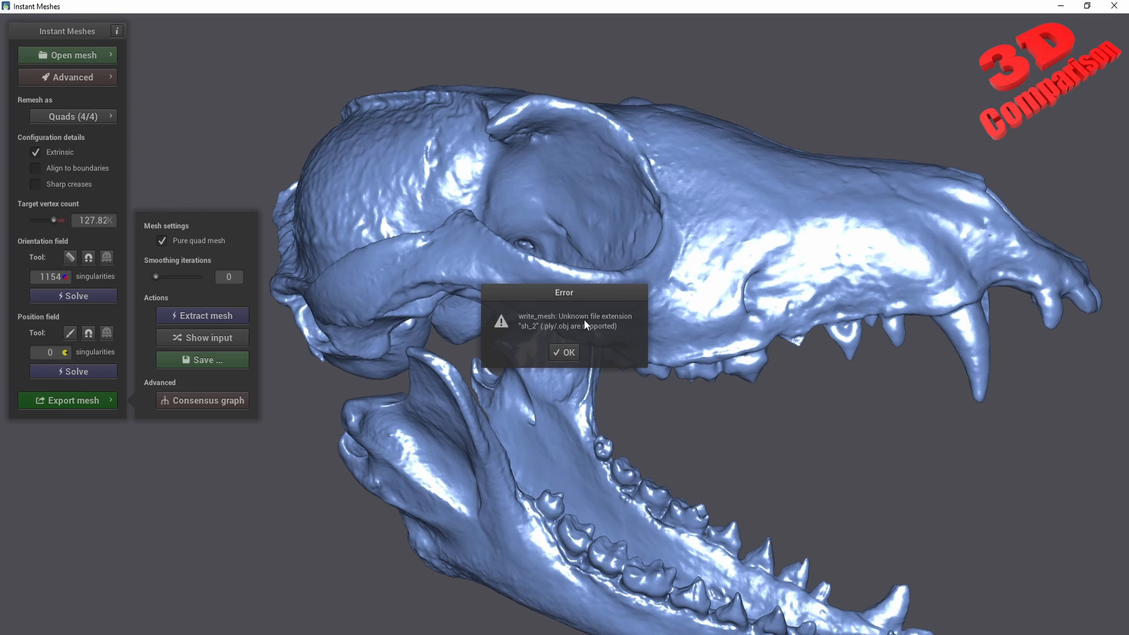
click(564, 354)
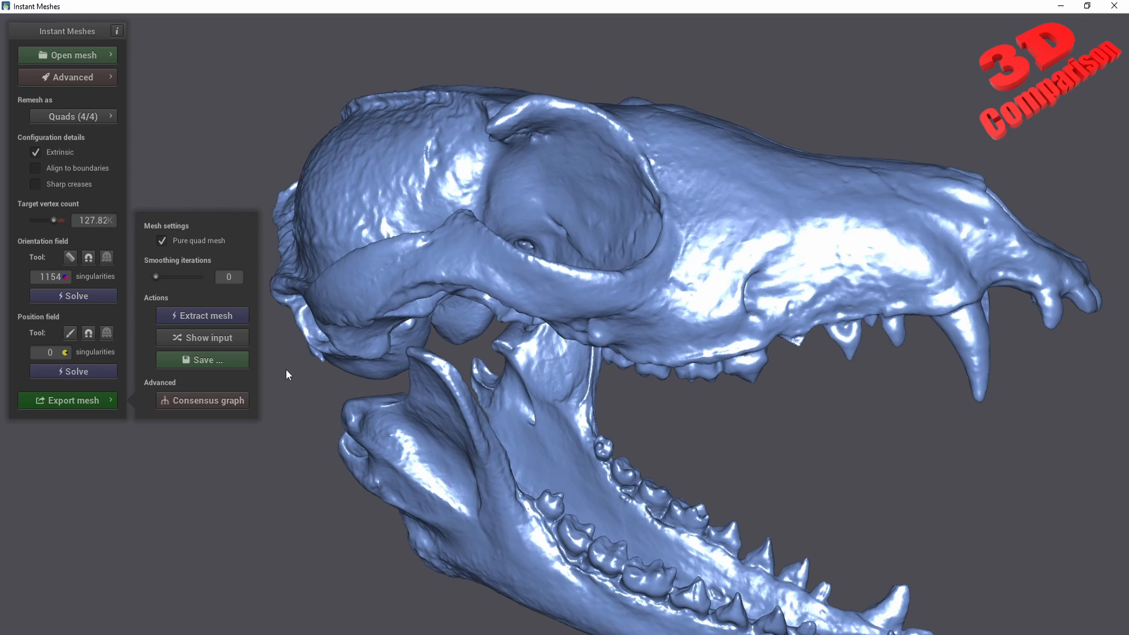
Save the extracted mesh as instantmesh_2.obj in the Fox skull OBJ folder.
click(215, 362)
click(203, 97)
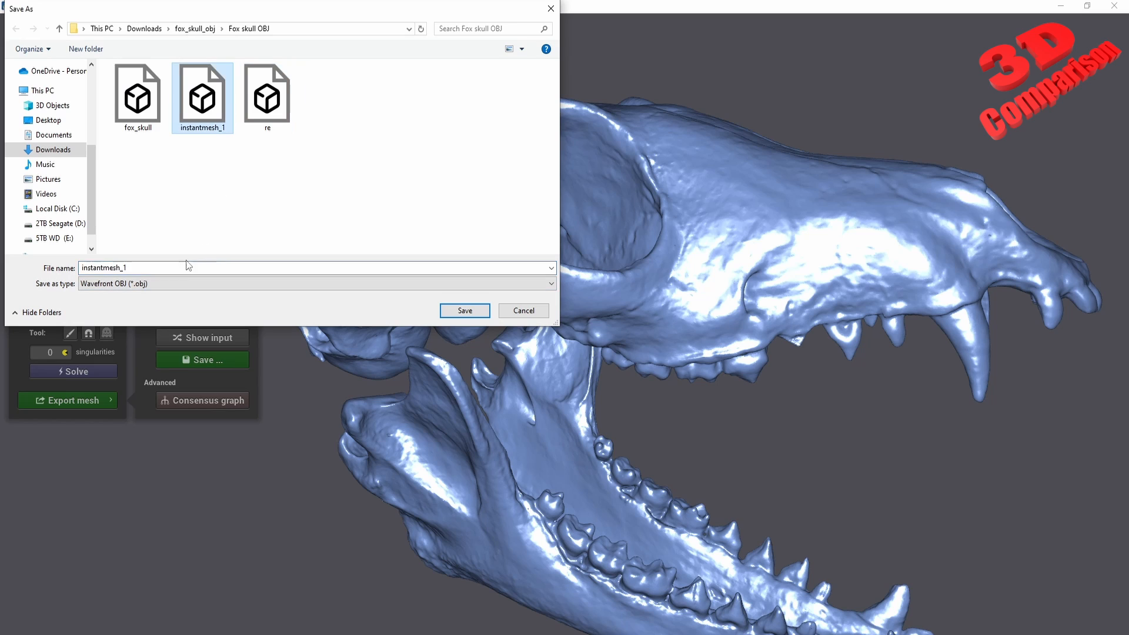
click(151, 268)
click(140, 268)
key(BackSpace)
text(2.ojb)
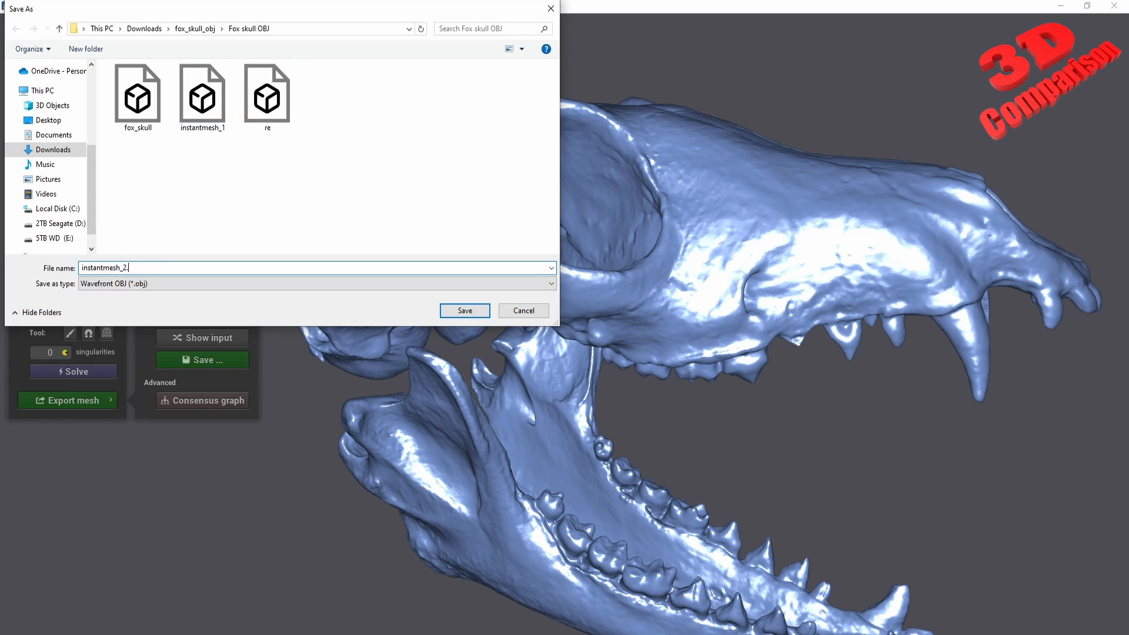
key(BackSpace)
key(BackSpace)
click(447, 311)
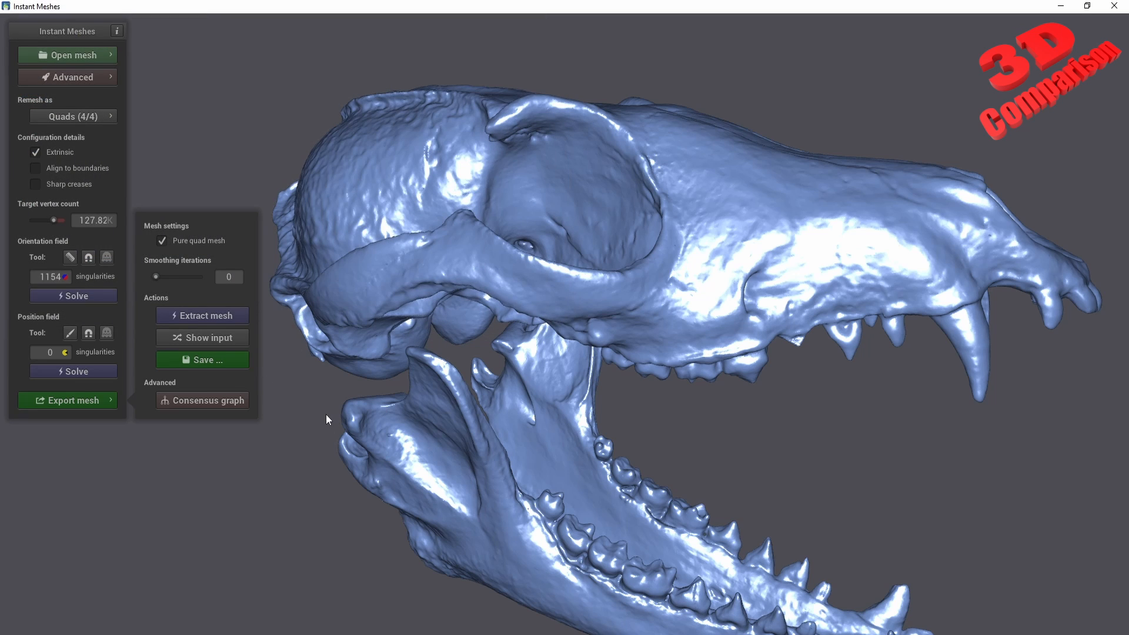
Switch to File Explorer, open the Fox skull OBJ folder inside fox_skull_obj, and compare the file sizes of instantmesh_2 and instantmesh_1.
click(318, 633)
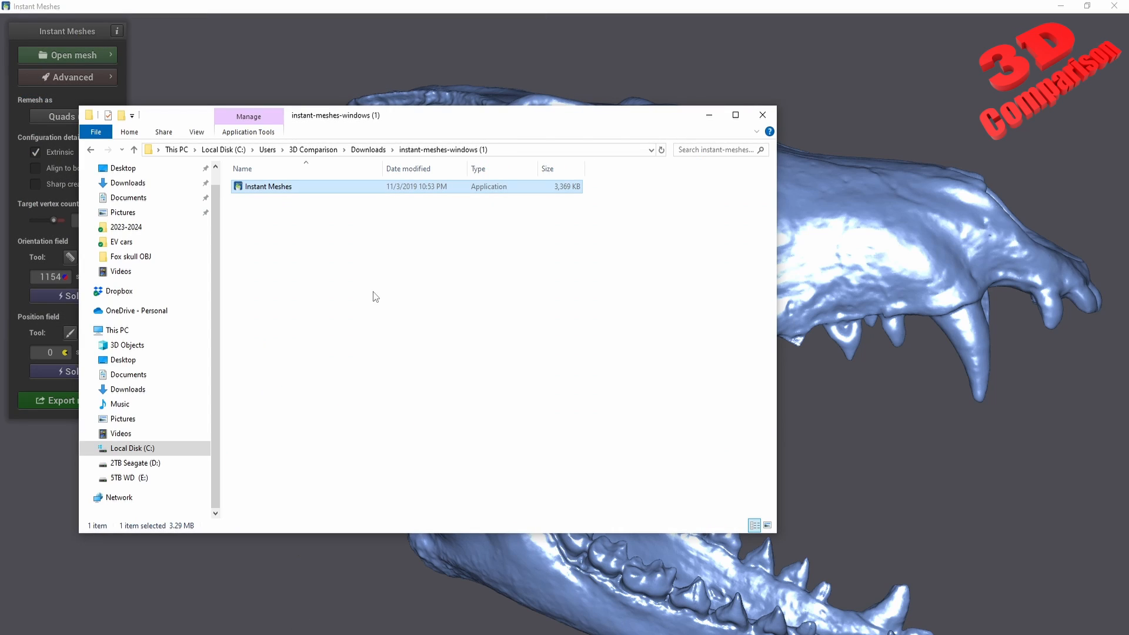
click(91, 149)
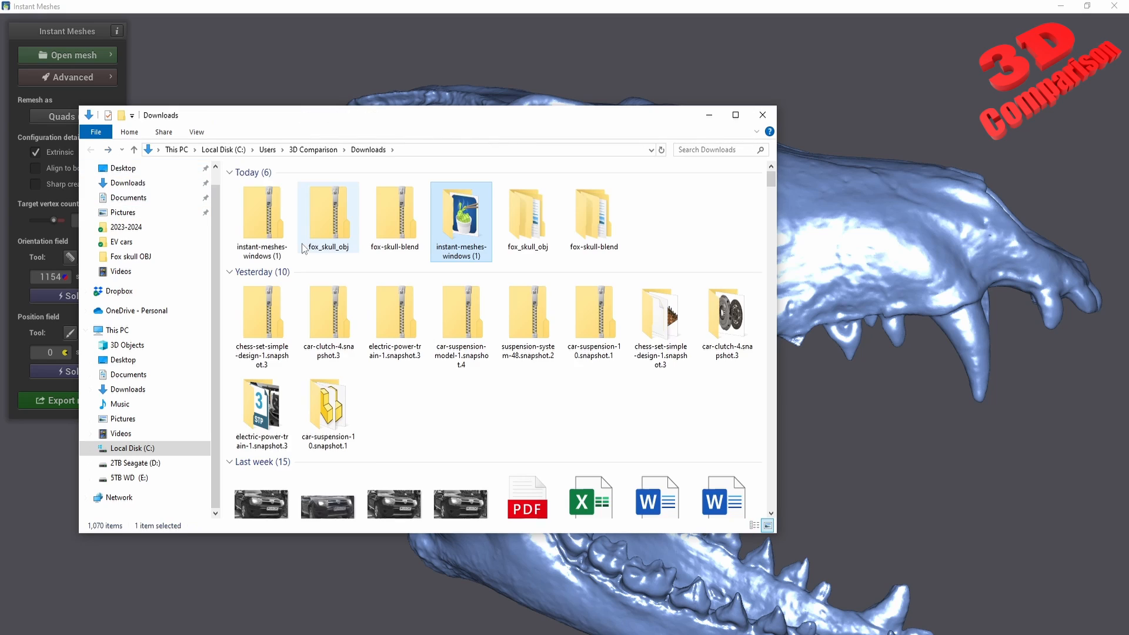
click(536, 218)
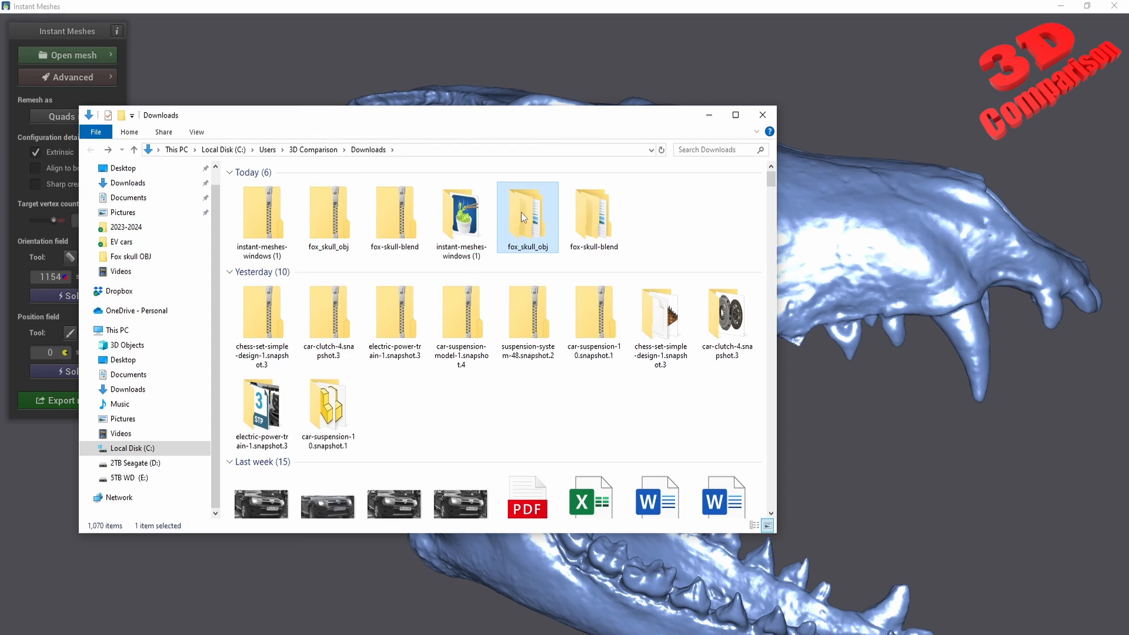
double_click(521, 213)
double_click(277, 196)
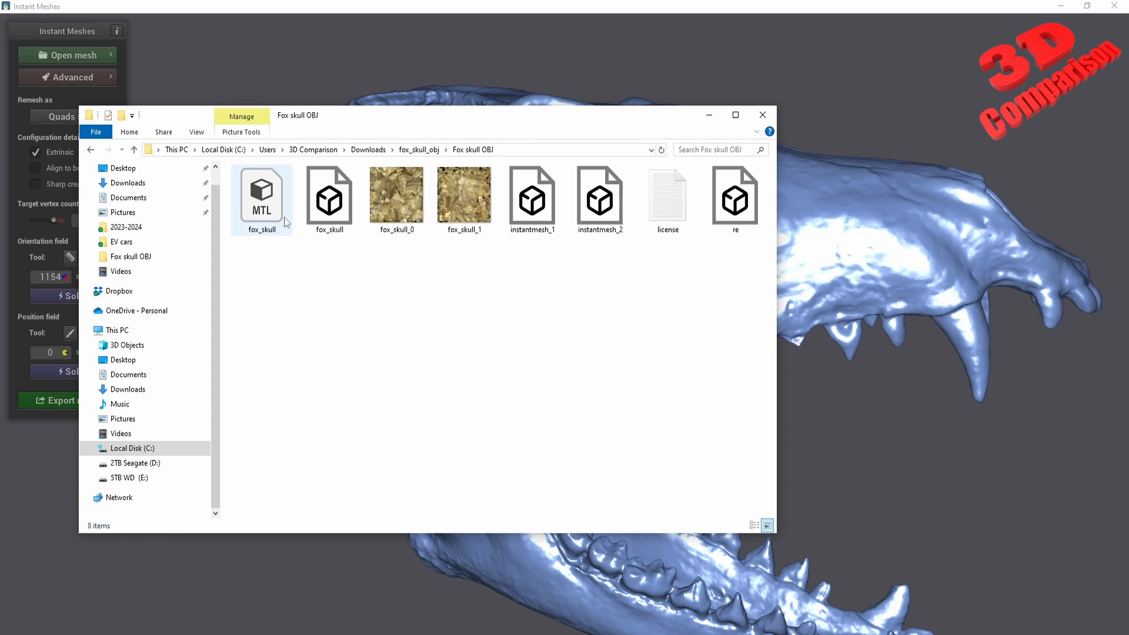
click(600, 197)
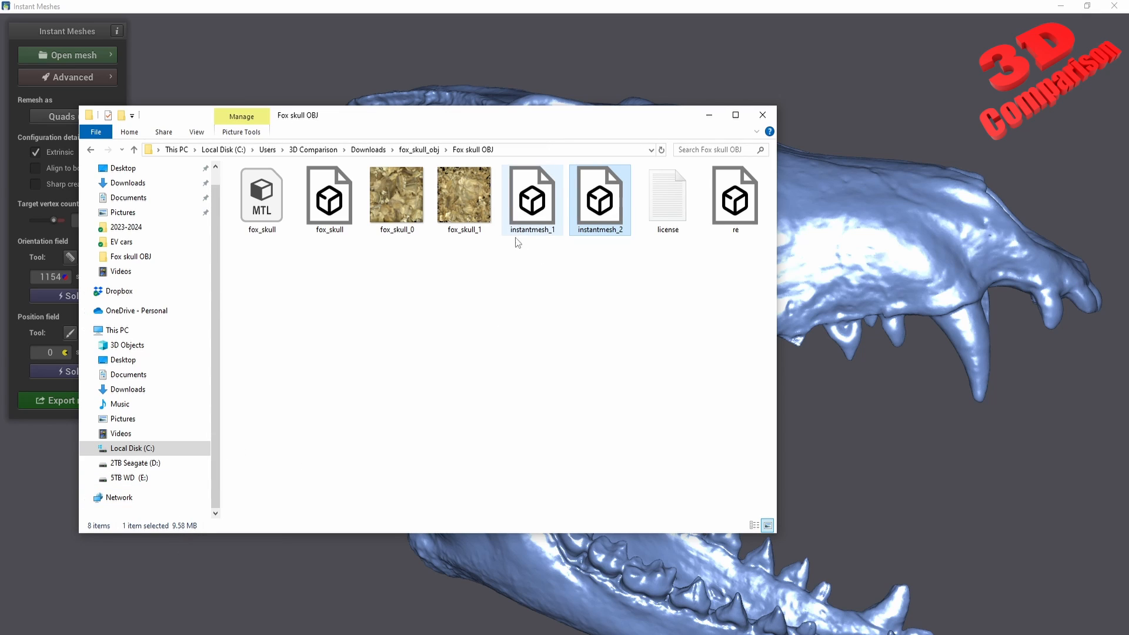
click(527, 224)
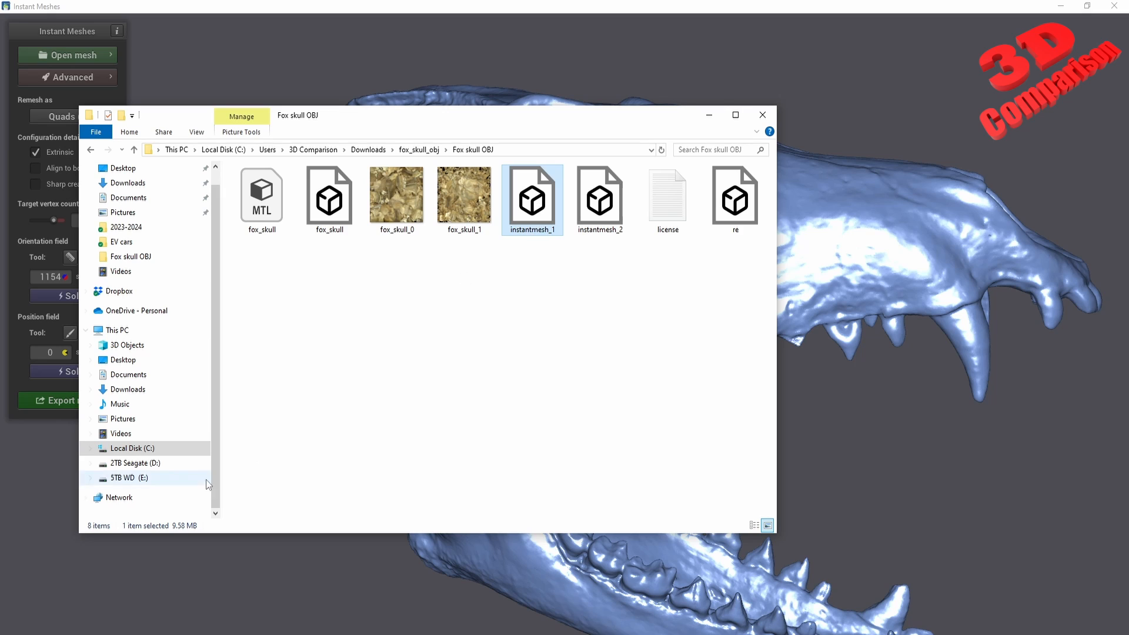
Check the file size of instantmesh_2 in its file properties, and close them without changes.
click(605, 197)
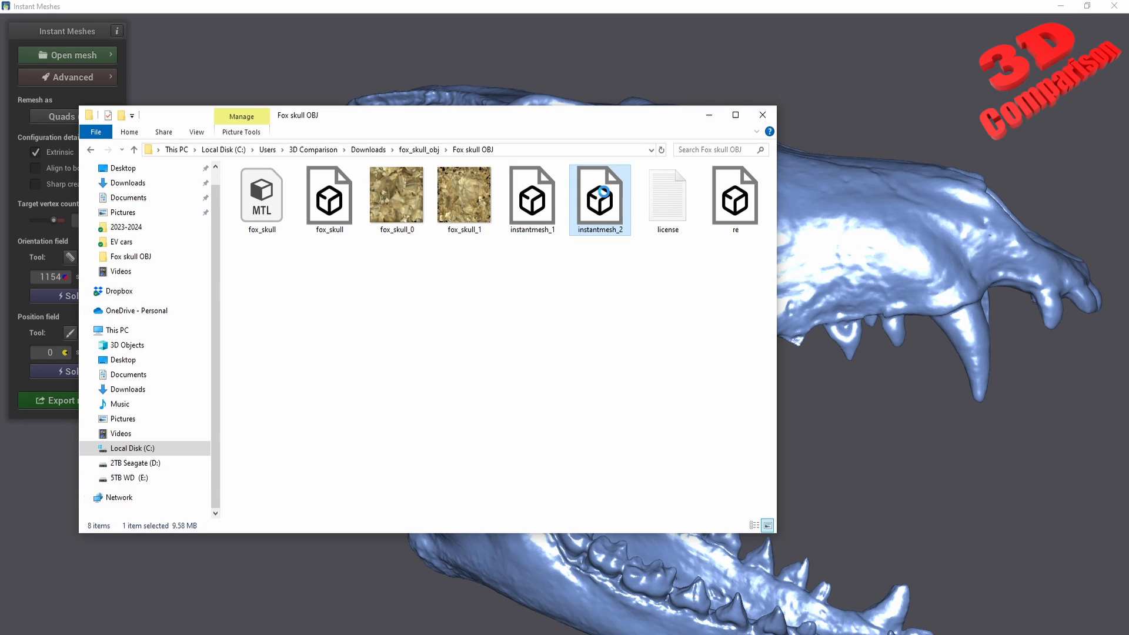
right_click(606, 197)
click(666, 494)
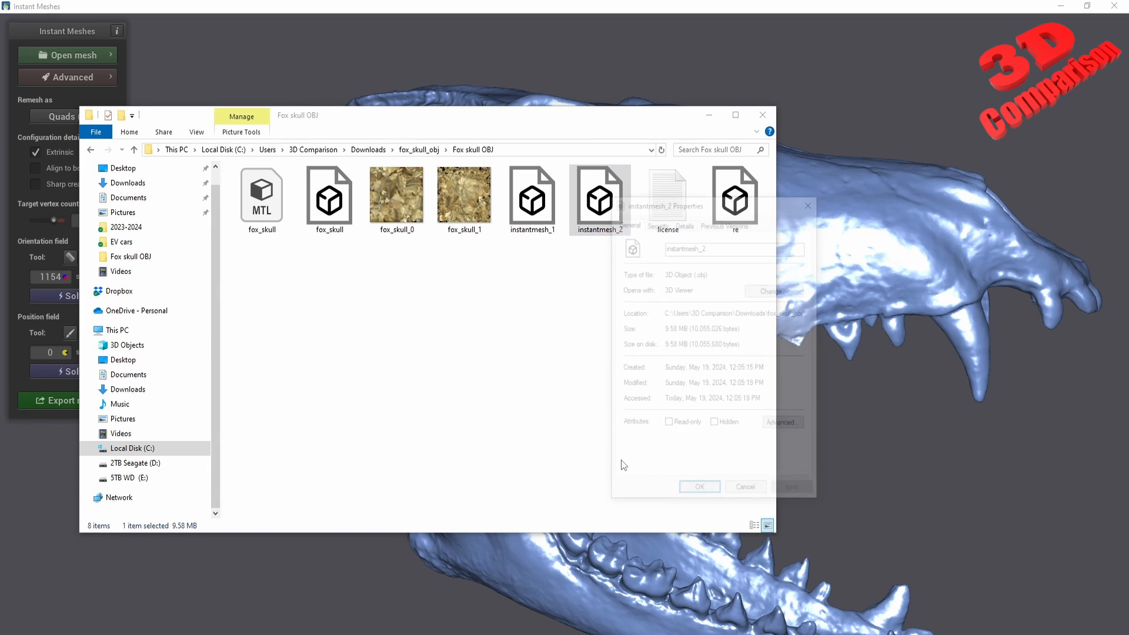
click(743, 485)
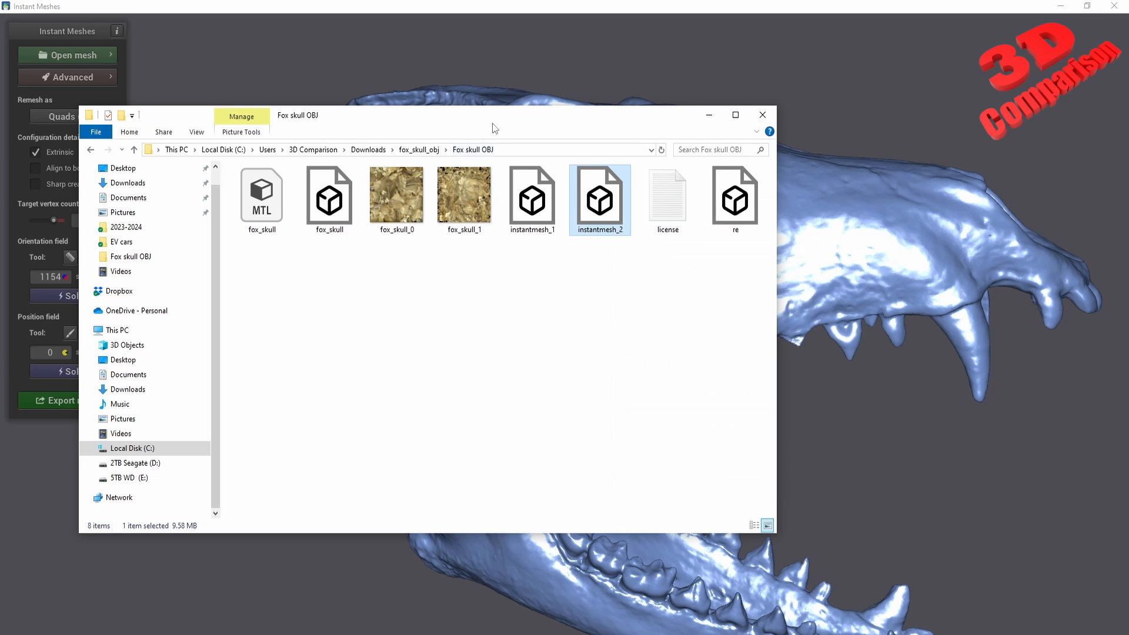
drag(492, 122, 499, 124)
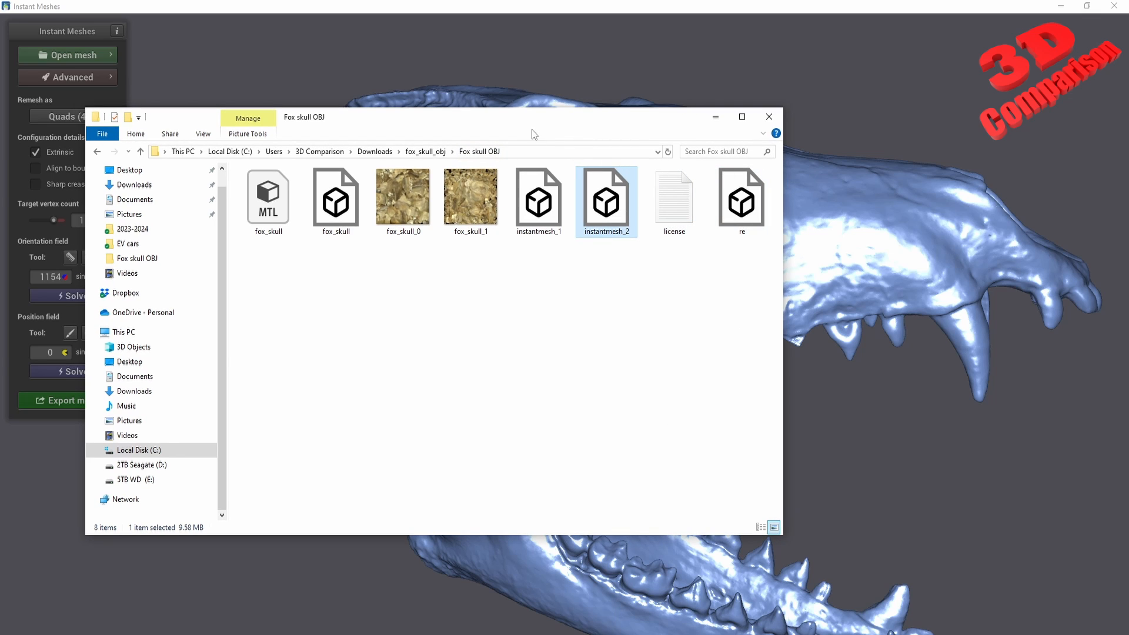
click(470, 383)
click(605, 205)
drag(324, 121, 436, 119)
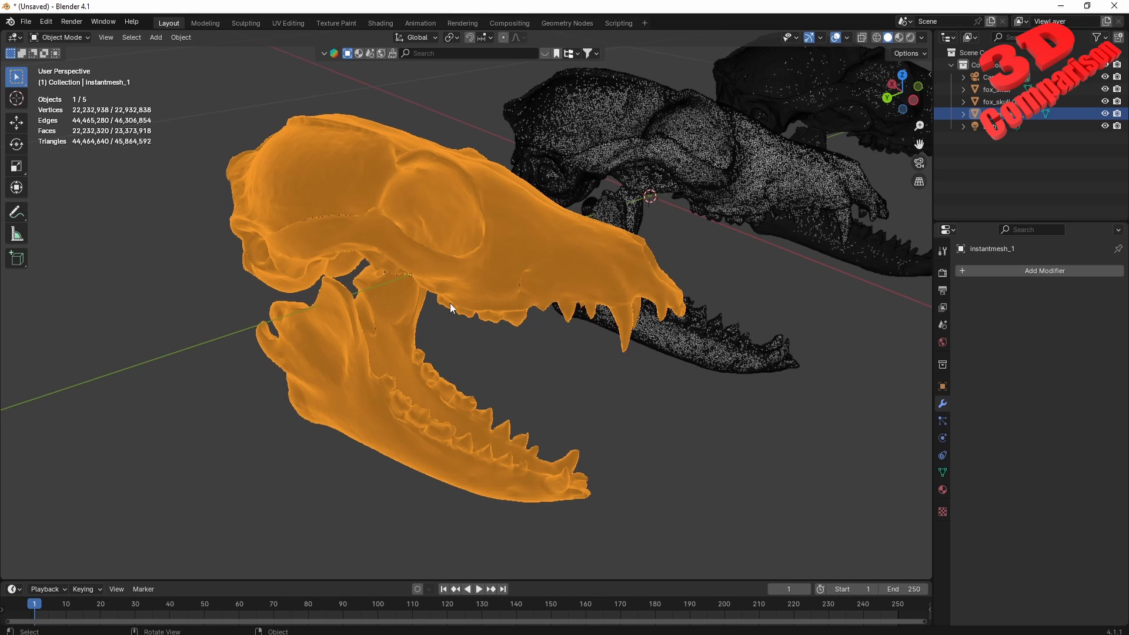
Switch to Blender, deselect everything, and examine the mesh density of the subdivided instantmesh_1 skull up close and beside the other skulls.
key(alt+a)
scroll(432, 304, up, 5)
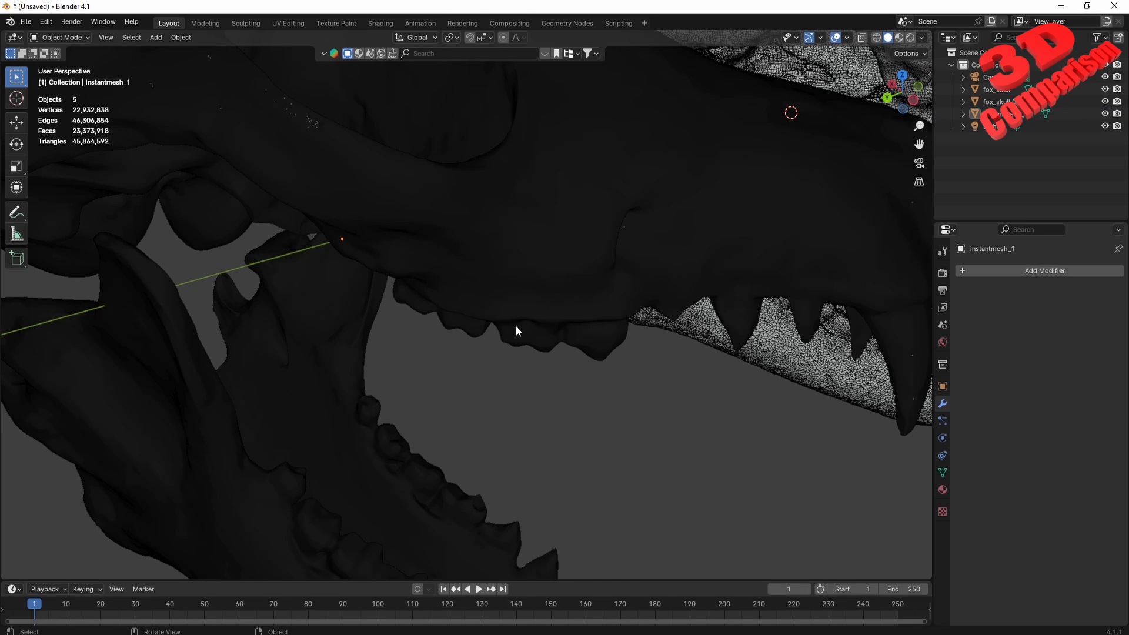
scroll(516, 325, down, 3)
scroll(516, 327, down, 2)
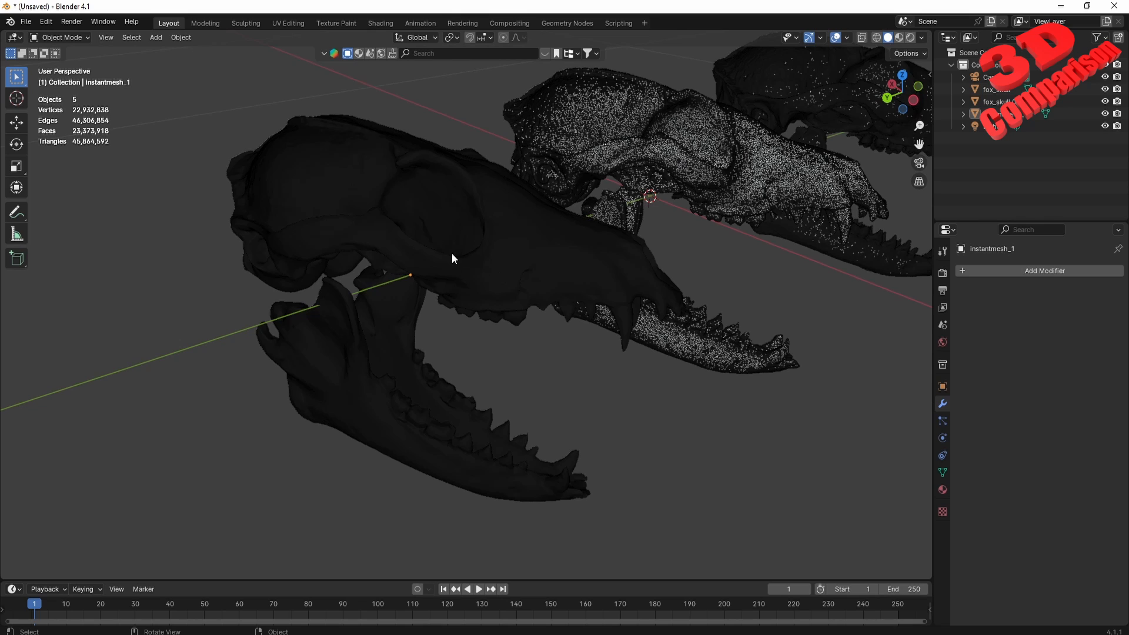
middle_drag(453, 257, 718, 228)
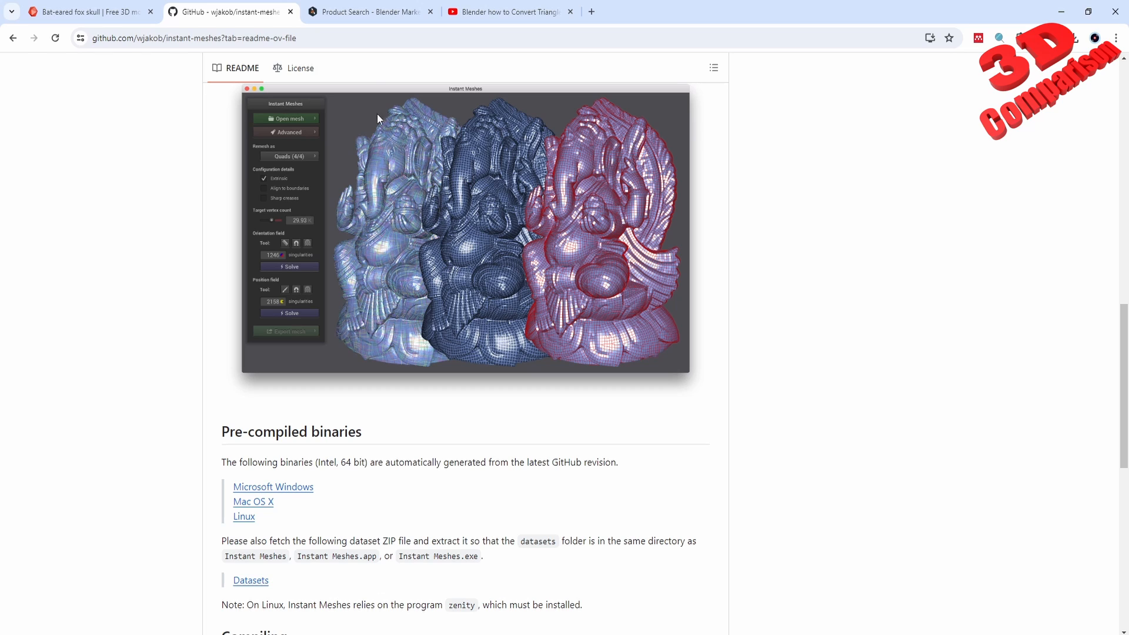
Switch to the web browser and show the Blender Market product search for remesh.
click(360, 12)
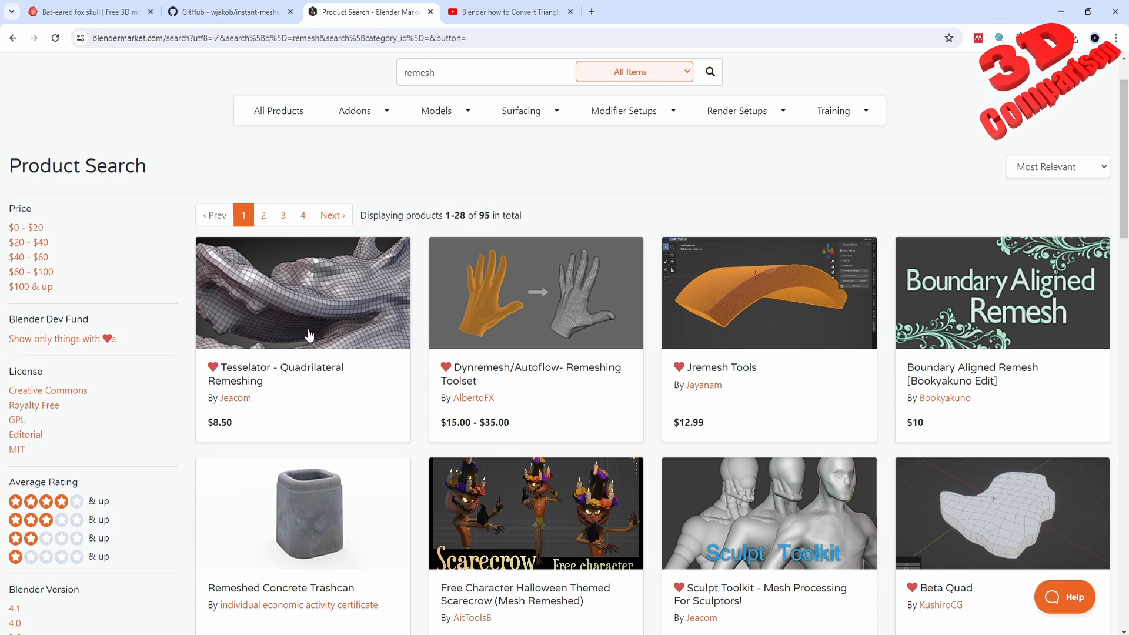